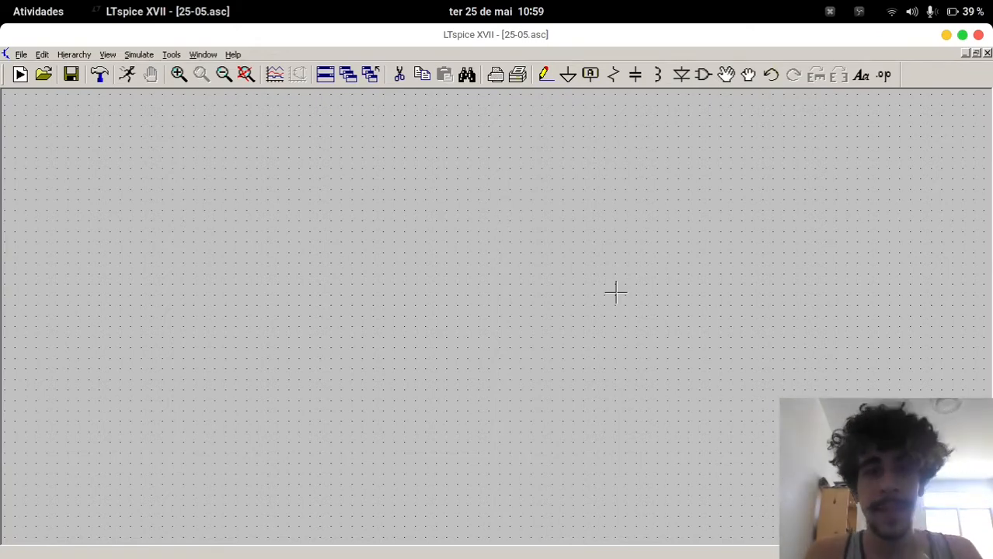
Add the comment text "Q = CV" in the upper middle area of the schematic
{"action": "type", "text": "tQ = CV"}
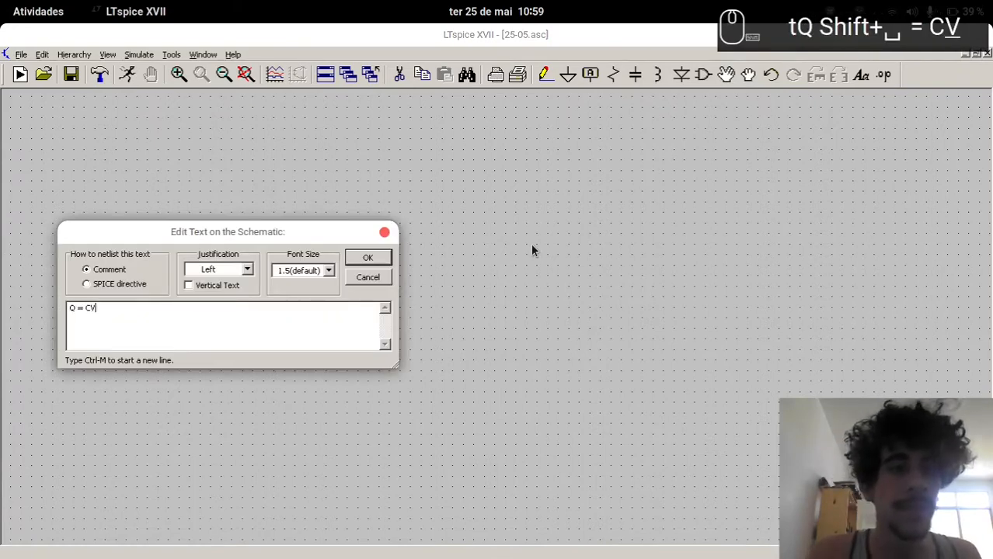
{"action": "key", "text": "Return"}
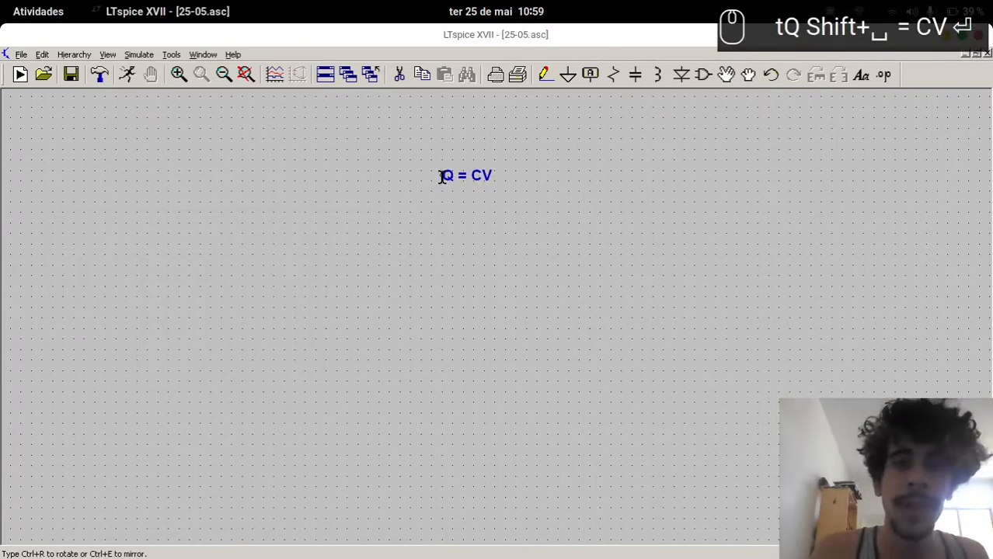
{"action": "left_click", "coordinate": [440, 176]}
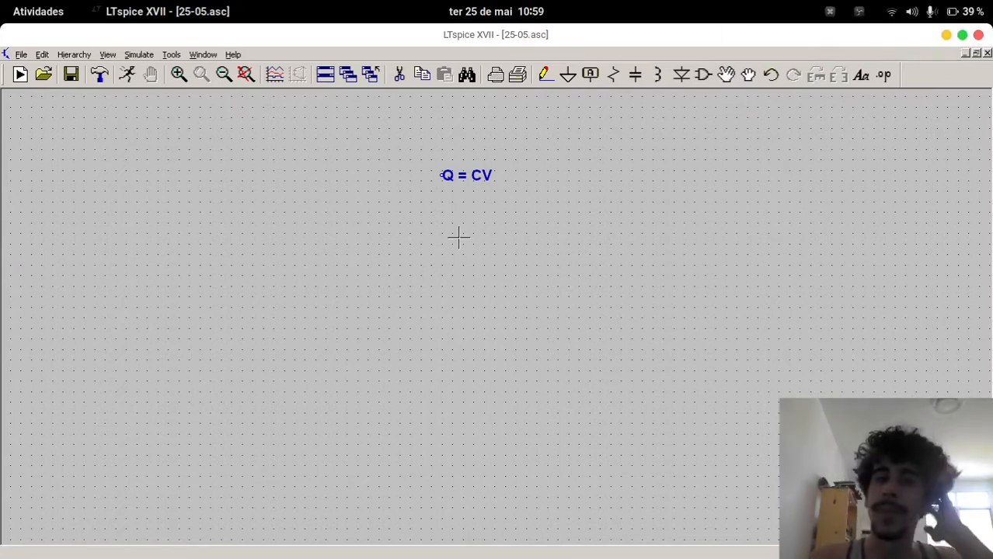
Place the amp component (x-10 gain block) below the "Q = CV" comment
{"action": "key", "text": "F2"}
{"action": "key", "text": "Return"}
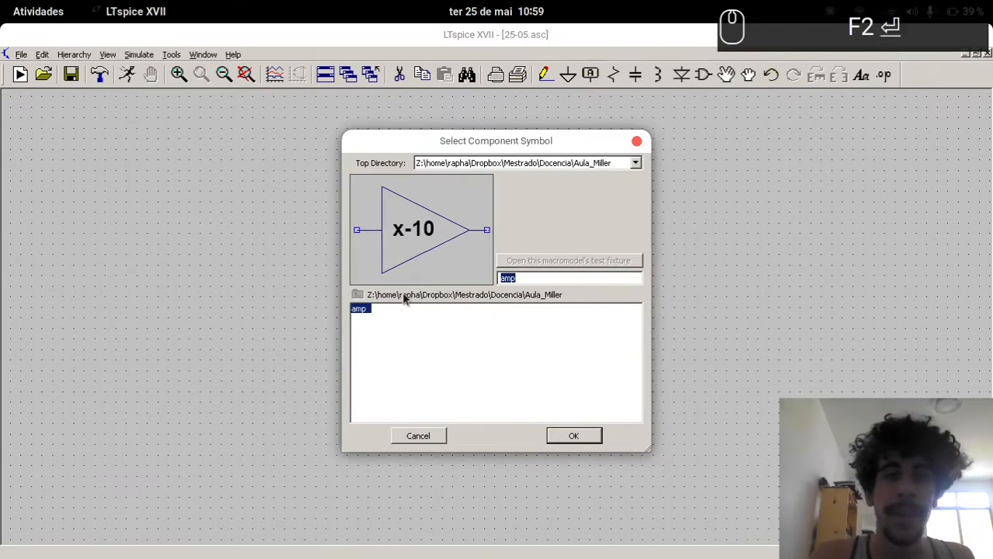
{"action": "left_click", "coordinate": [447, 306]}
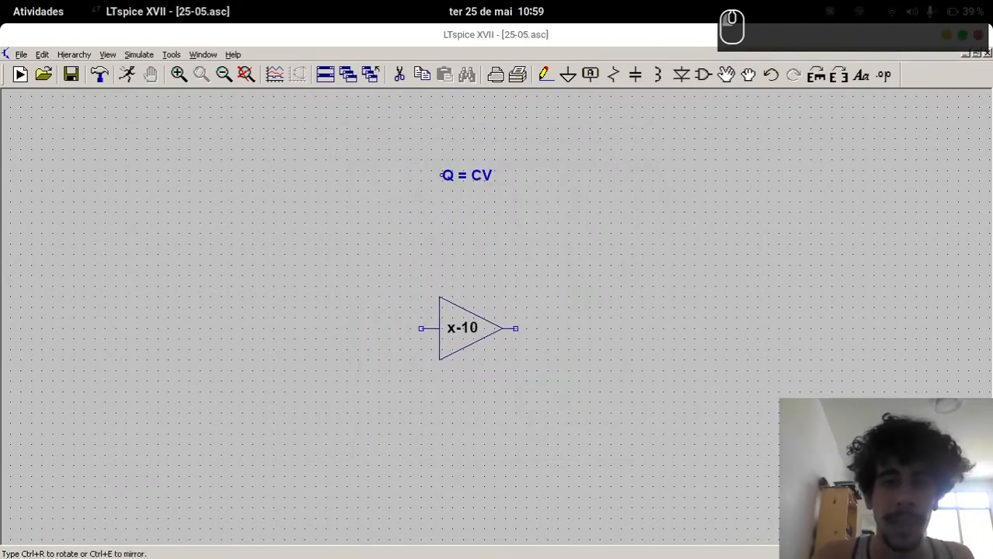
{"action": "key", "text": "Escape"}
Inspect the internal schematic of the x-10 amplifier block, then return to the main 25-05.asc schematic
{"action": "right_click", "coordinate": [446, 311]}
{"action": "left_click", "coordinate": [426, 278]}
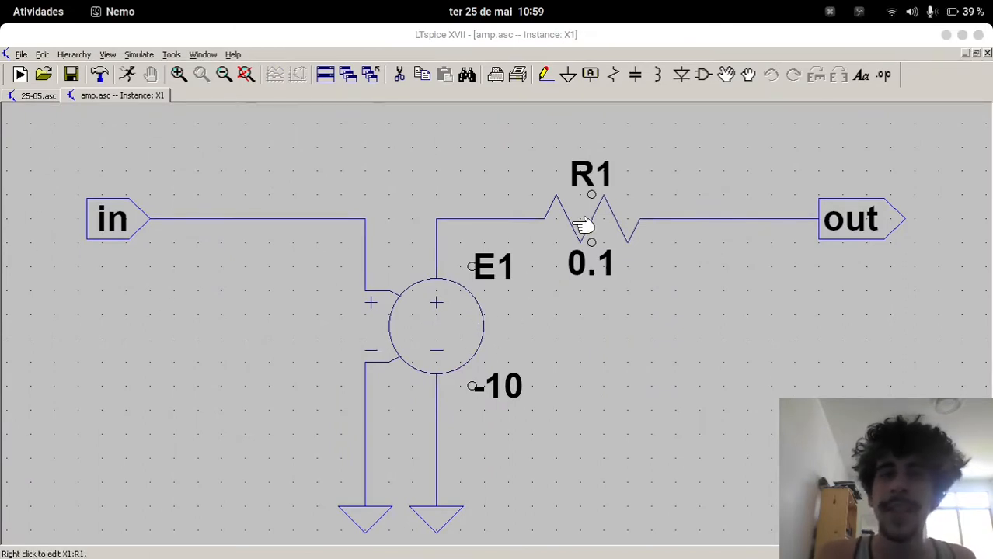
{"action": "right_click", "coordinate": [93, 96]}
{"action": "left_click", "coordinate": [111, 122]}
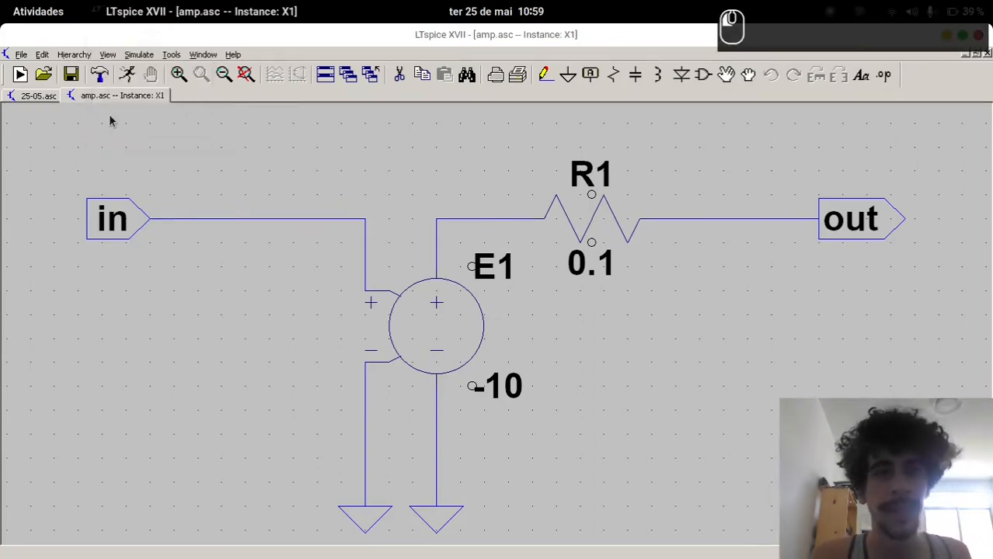
{"action": "left_click_drag", "start_coordinate": [365, 278], "coordinate": [354, 216]}
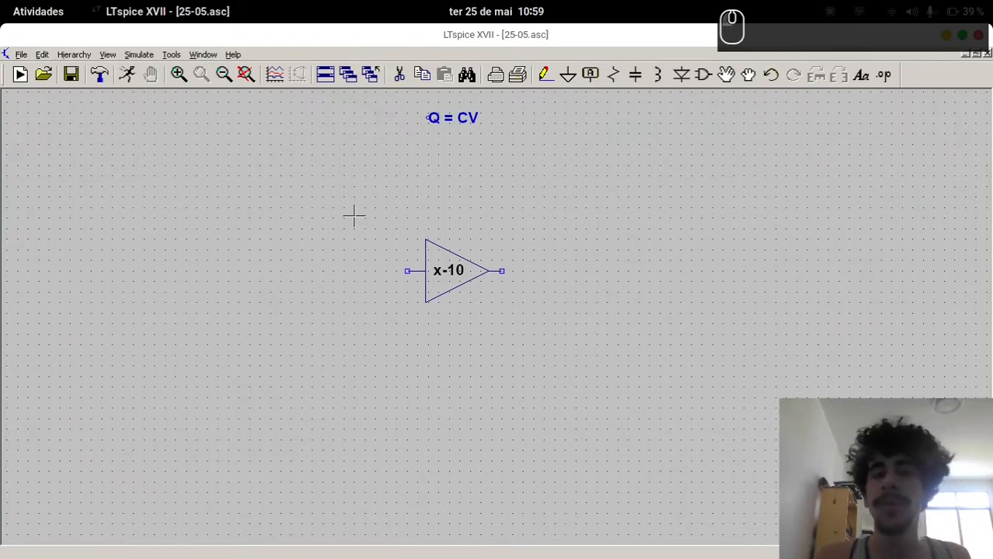
{"action": "key", "text": "r"}
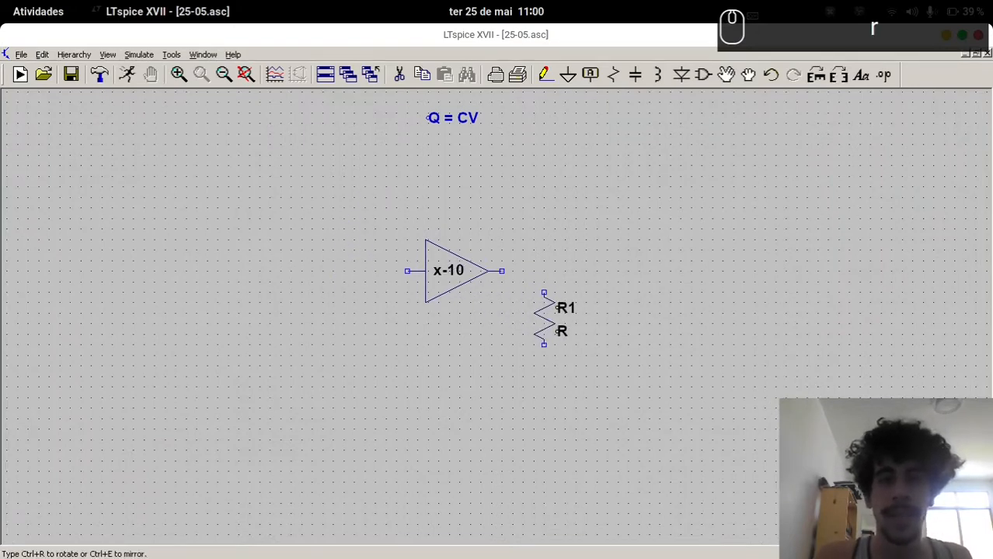
{"action": "key", "text": "ctrl+r"}
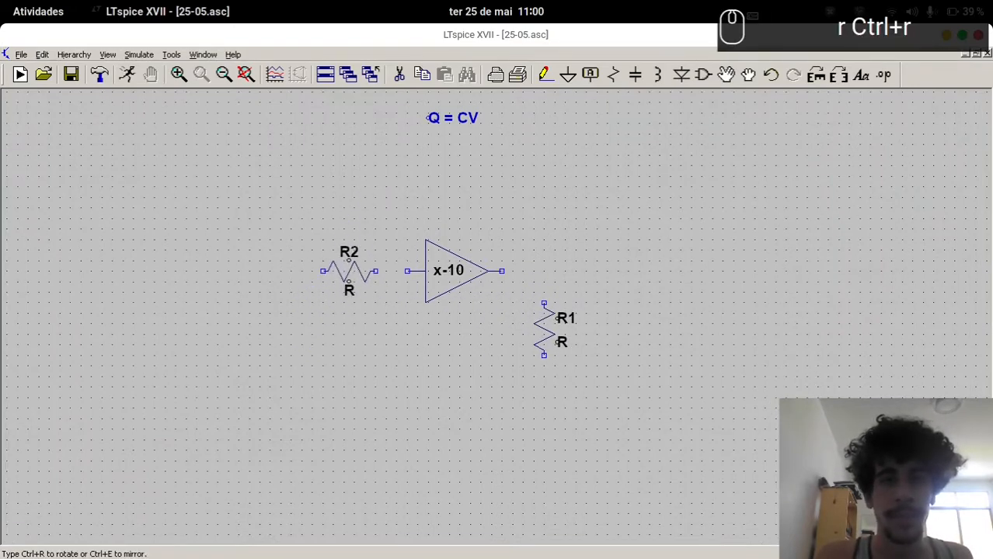
{"action": "key", "text": "Escape"}
{"action": "key", "text": "F9"}
Place a horizontal resistor before the amplifier's input and a vertical load resistor beyond its output
{"action": "key", "text": "r"}
{"action": "key", "text": "ctrl+r"}
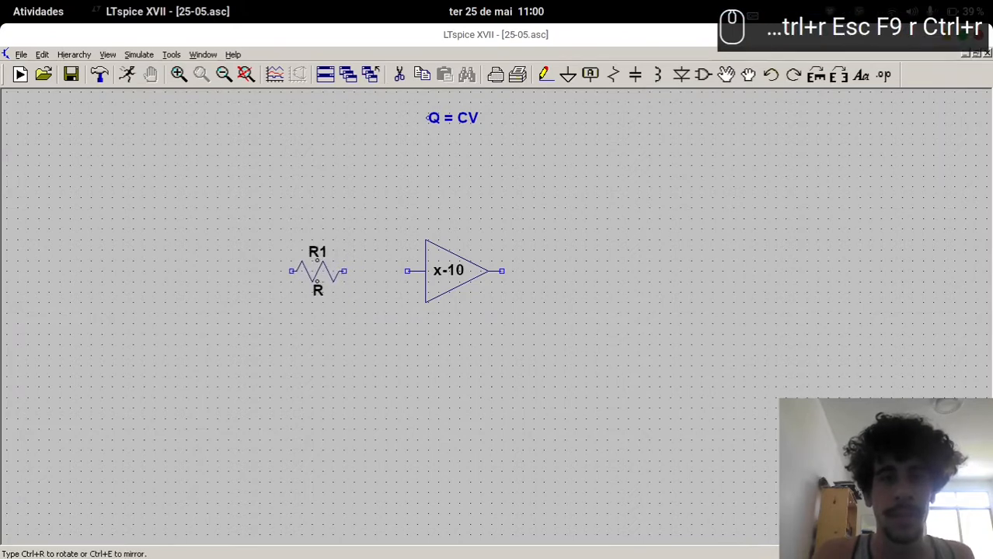
{"action": "left_click", "coordinate": [346, 271]}
{"action": "key", "text": "ctrl+r"}
{"action": "left_click", "coordinate": [584, 354]}
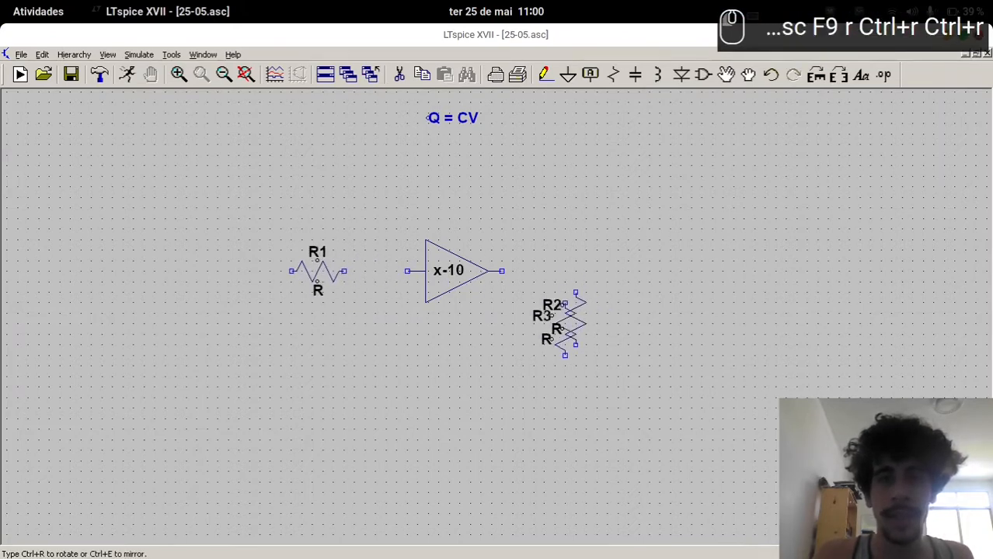
Place one ground below the load resistor and another at the same height on the input side of the circuit
{"action": "key", "text": "g"}
{"action": "left_click", "coordinate": [575, 378]}
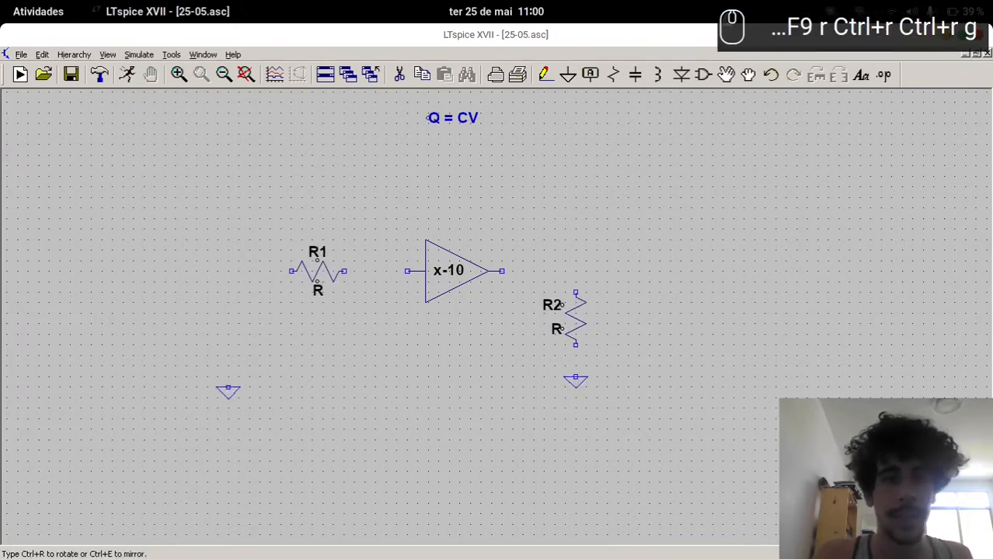
{"action": "left_click", "coordinate": [186, 377]}
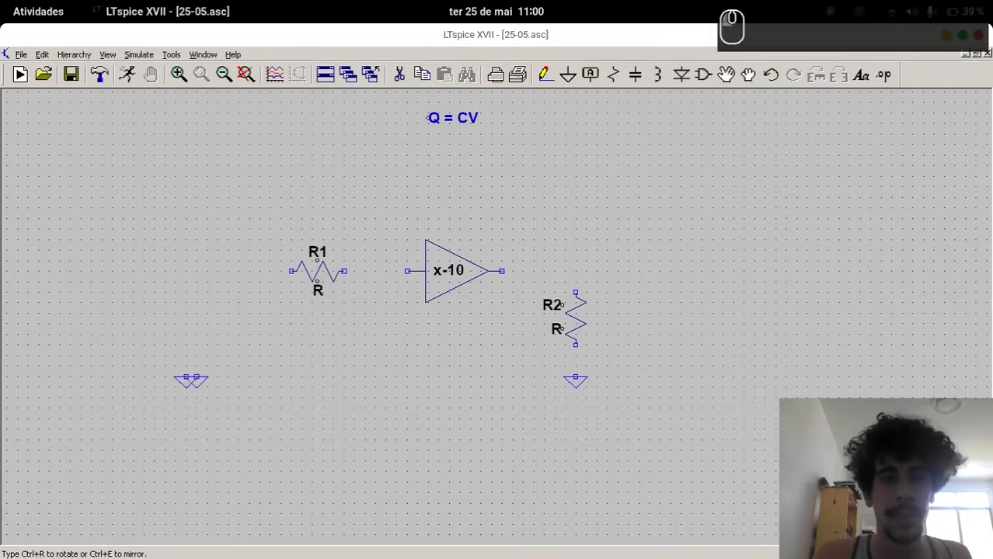
{"action": "key", "text": "Escape"}
Place a voltage source directly above the input-side ground
{"action": "key", "text": "v"}
{"action": "left_click", "coordinate": [186, 283]}
{"action": "key", "text": "Escape"}
Wire the source through R1 to the amplifier input, the amplifier output to R2, and both the source and R2 to ground
{"action": "key", "text": "F3"}
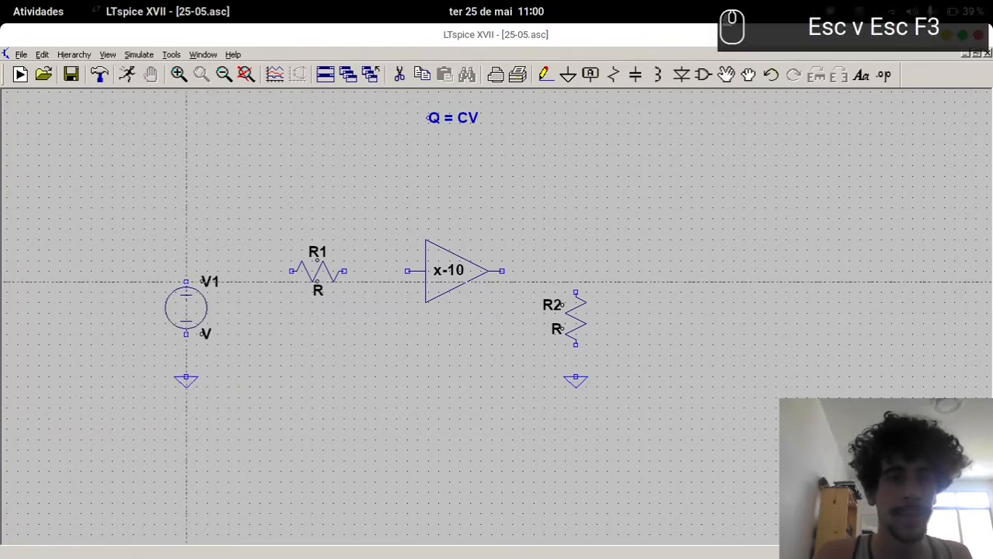
{"action": "left_click", "coordinate": [292, 271]}
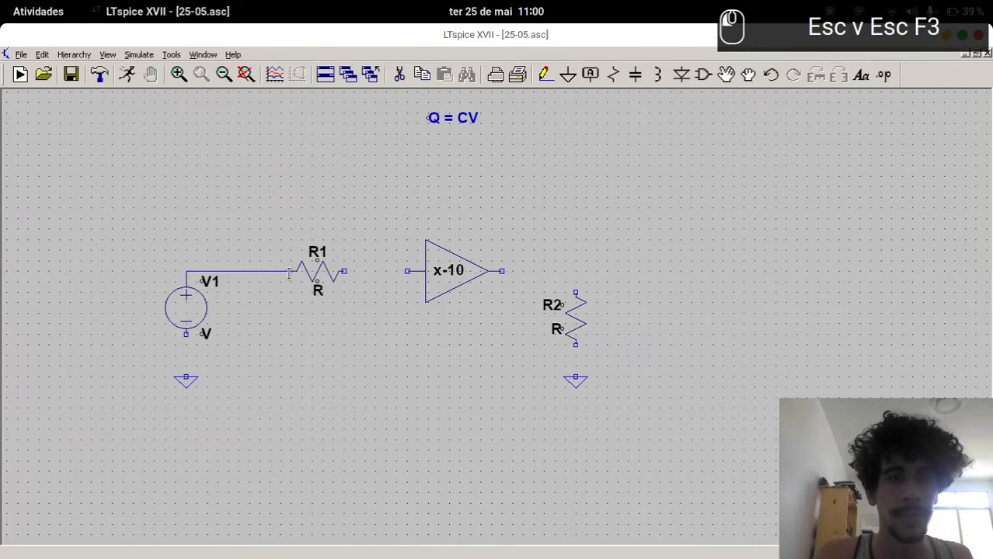
{"action": "left_click", "coordinate": [186, 334]}
{"action": "left_click", "coordinate": [186, 377]}
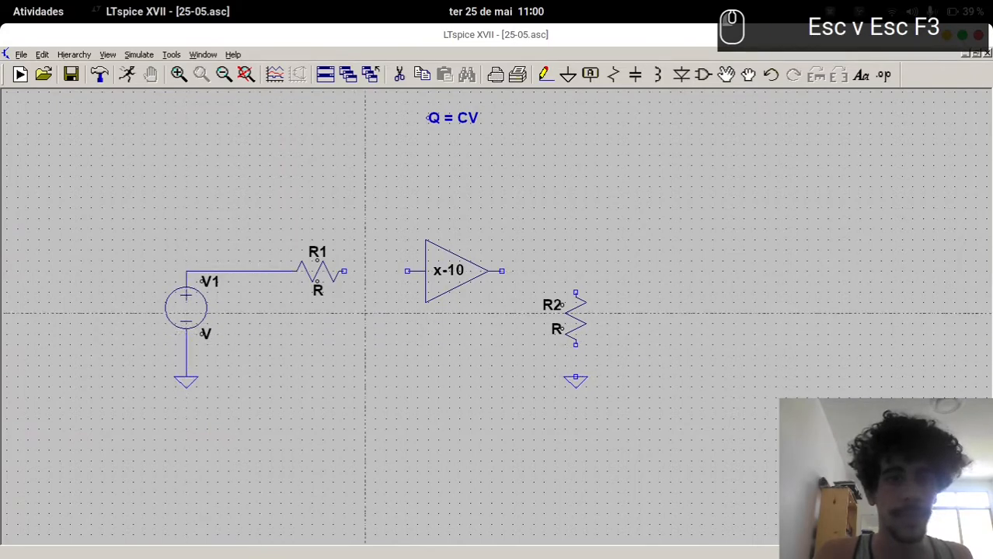
{"action": "left_click", "coordinate": [426, 271]}
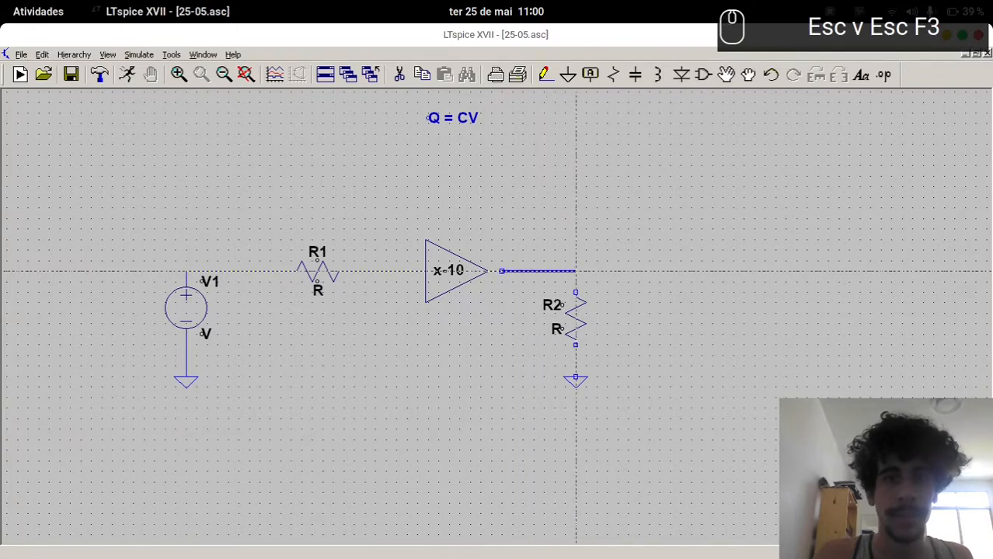
{"action": "left_click", "coordinate": [576, 292]}
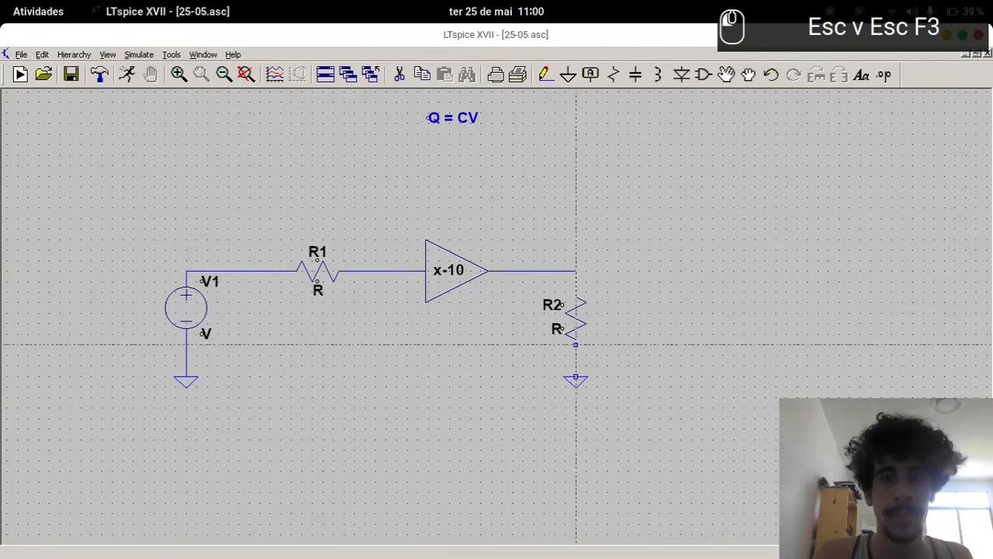
{"action": "key", "text": "Escape"}
Set load resistor R2 to 10k and series resistor R1 to 1k
{"action": "right_click", "coordinate": [557, 329]}
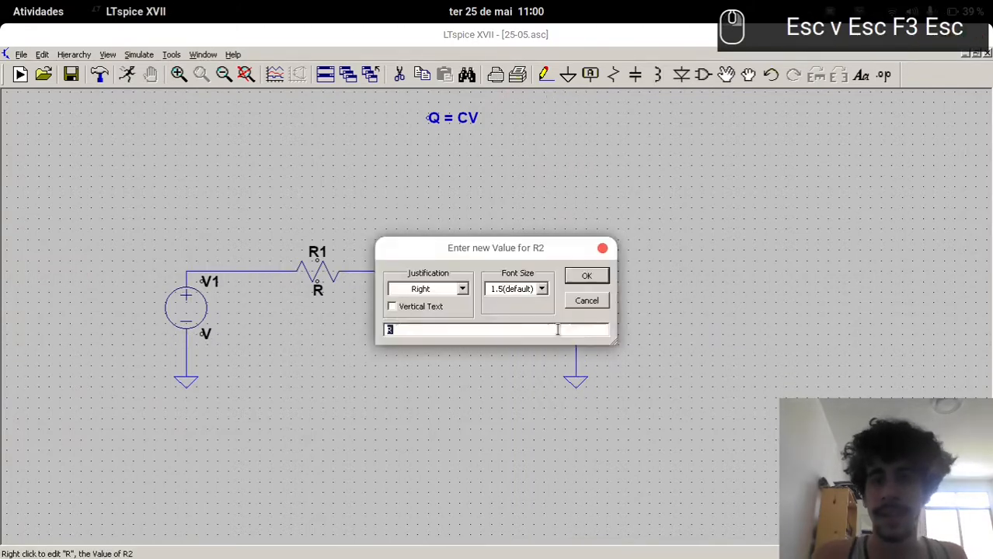
{"action": "type", "text": "10k"}
{"action": "key", "text": "Return"}
{"action": "right_click", "coordinate": [314, 289]}
{"action": "type", "text": "1k"}
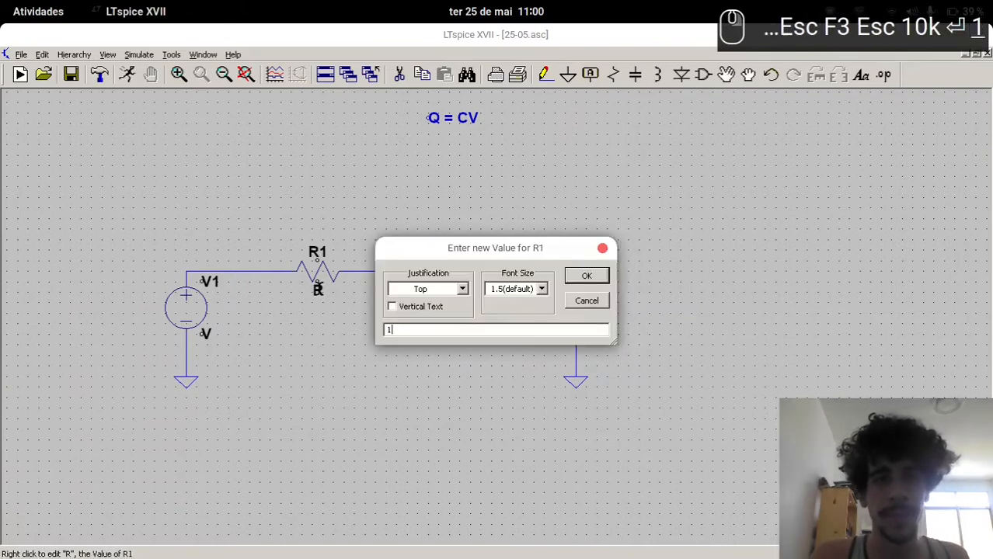
{"action": "key", "text": "Return"}
Configure source V1 as a SINE function with DC offset 0, amplitude 100m and frequency 1k
{"action": "right_click", "coordinate": [206, 320]}
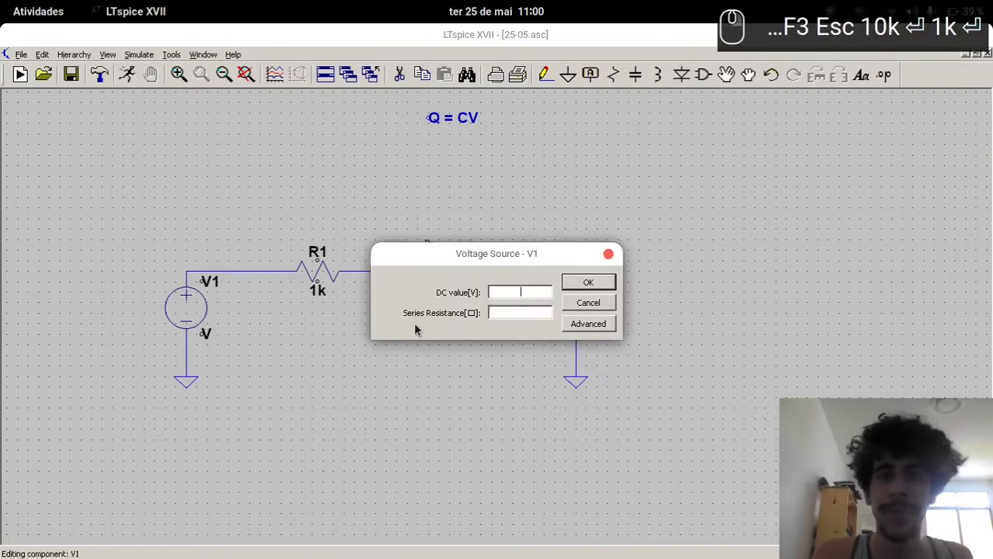
{"action": "left_click", "coordinate": [614, 324]}
{"action": "left_click", "coordinate": [372, 196]}
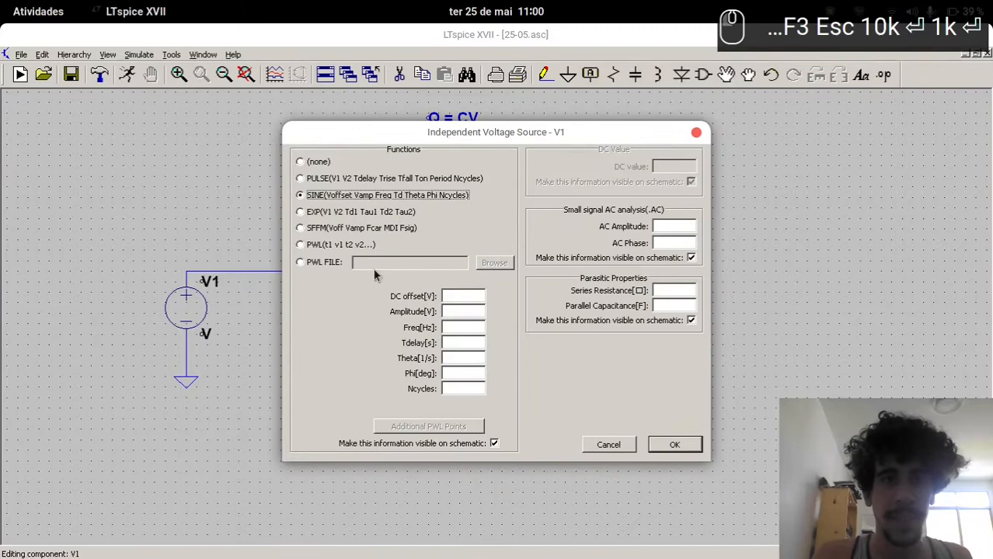
{"action": "left_click", "coordinate": [458, 295]}
{"action": "type", "text": "0"}
{"action": "key", "text": "Tab"}
{"action": "type", "text": "100m"}
{"action": "key", "text": "Tab"}
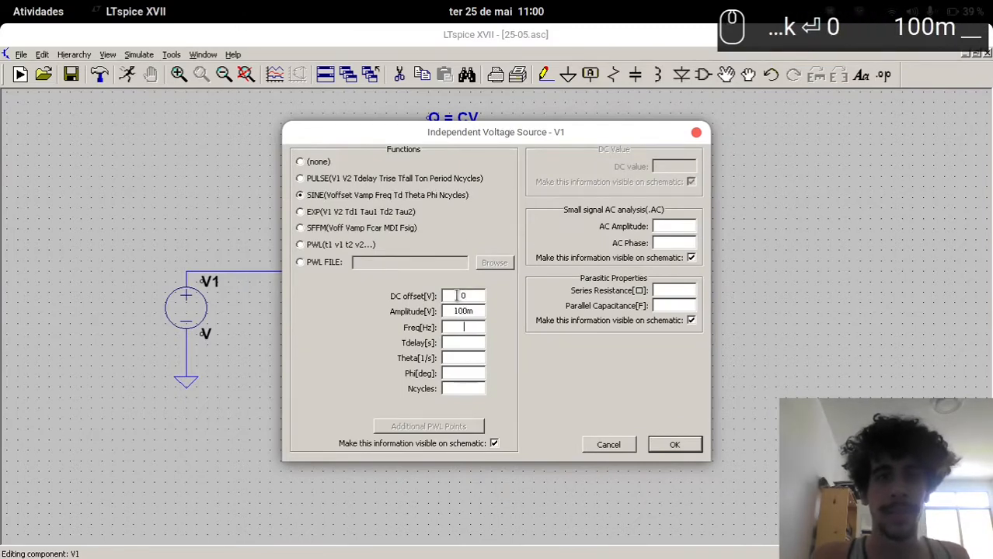
{"action": "type", "text": "1k"}
{"action": "key", "text": "Return"}
Label the amplifier's output net "out" and the net between V1 and R1 "in"
{"action": "key", "text": "F4"}
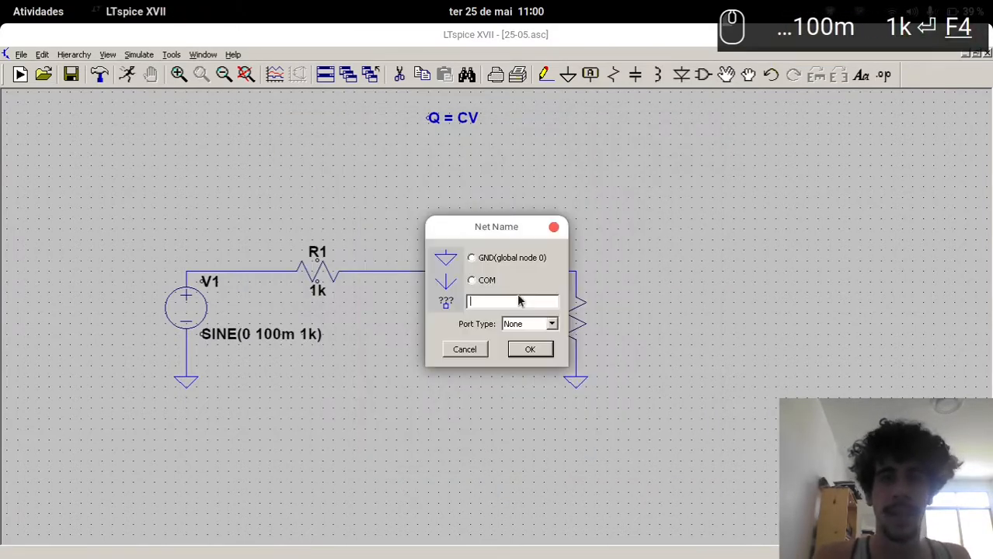
{"action": "type", "text": "out"}
{"action": "key", "text": "Return"}
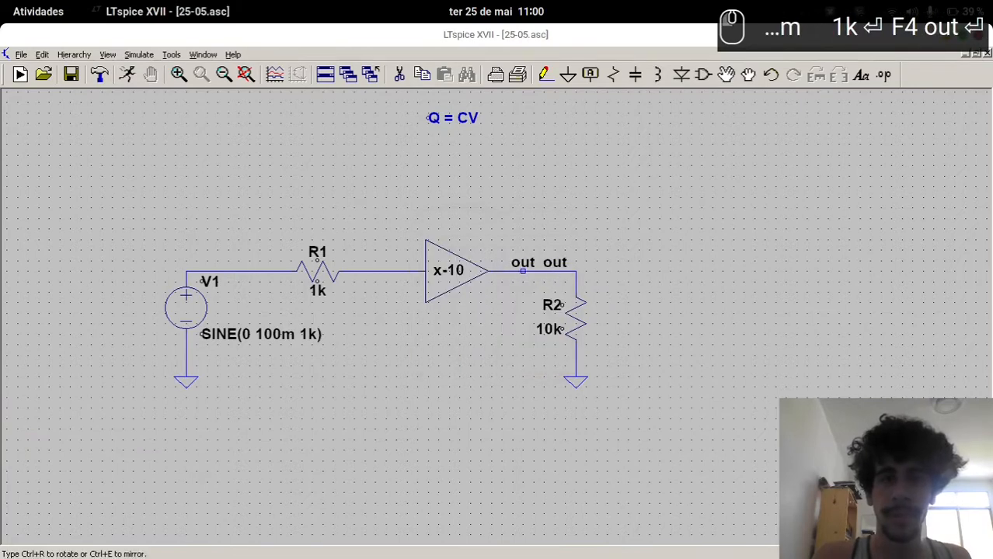
{"action": "left_click", "coordinate": [238, 271]}
{"action": "key", "text": "Escape"}
{"action": "right_click", "coordinate": [239, 266]}
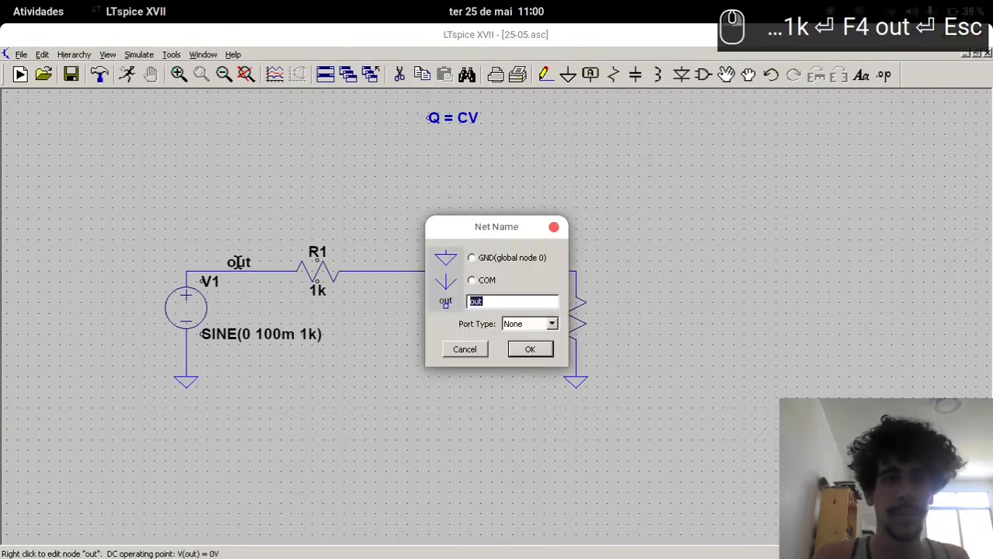
{"action": "type", "text": "in"}
{"action": "key", "text": "Return"}
Run a transient simulation with a 5m stop time and plot the voltages of the out and in nets
{"action": "key", "text": "F10"}
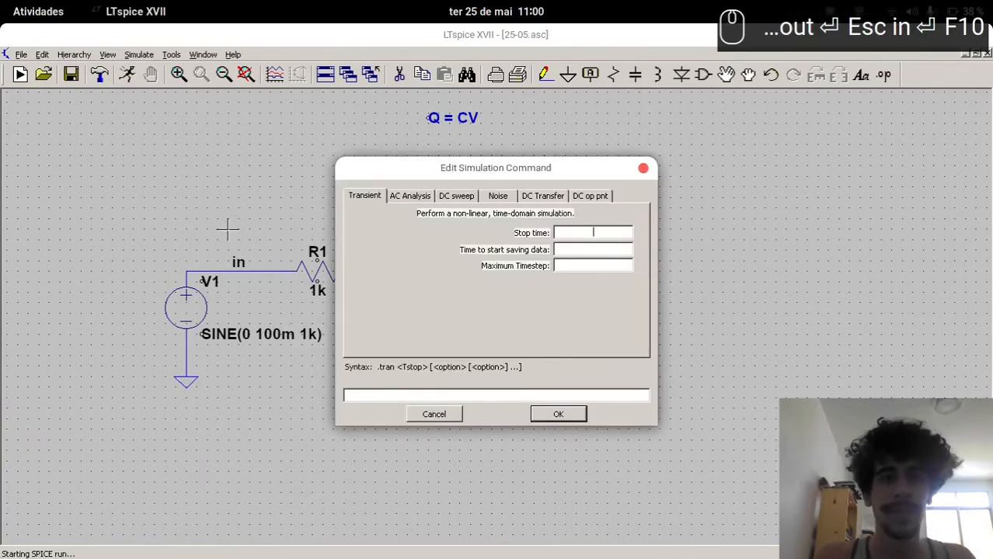
{"action": "type", "text": "5m"}
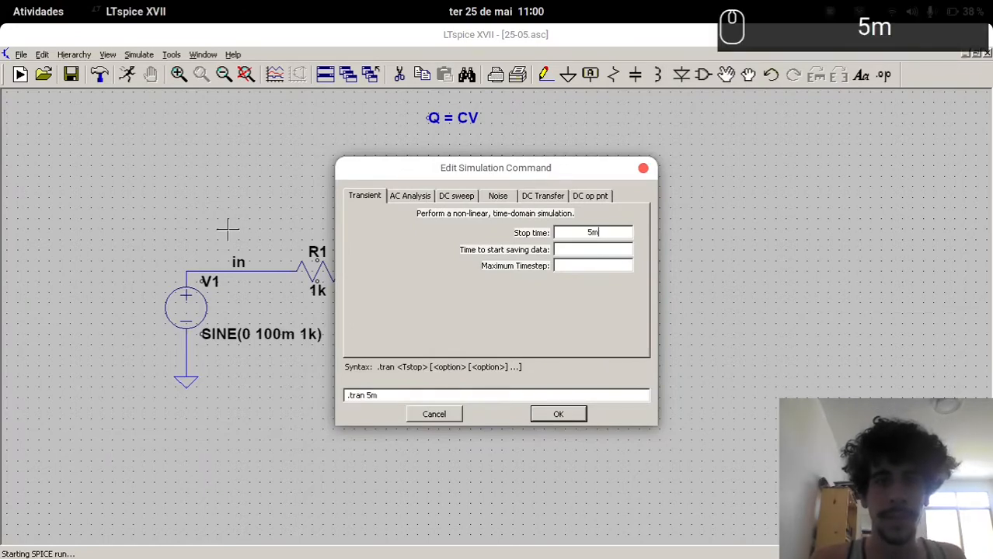
{"action": "key", "text": "Return"}
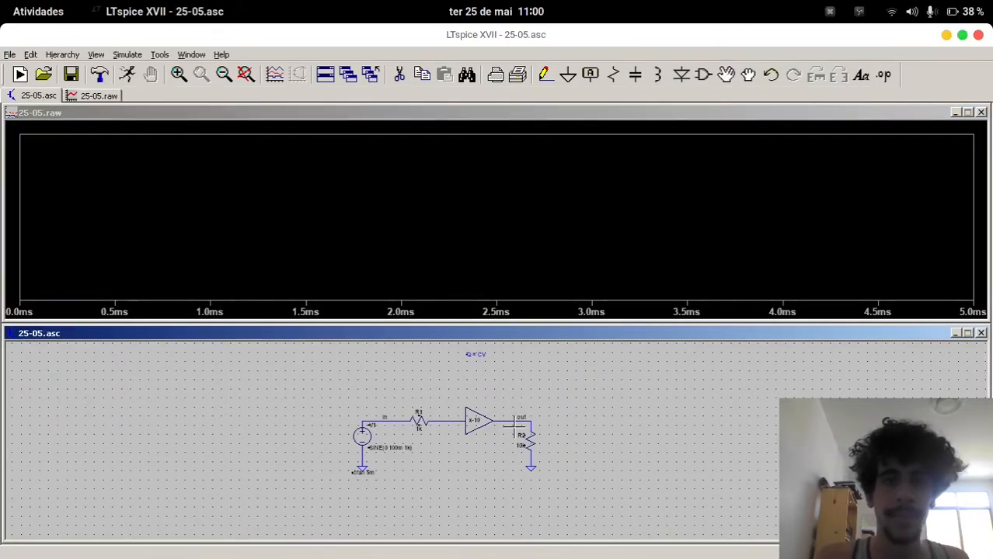
{"action": "left_click", "coordinate": [510, 420]}
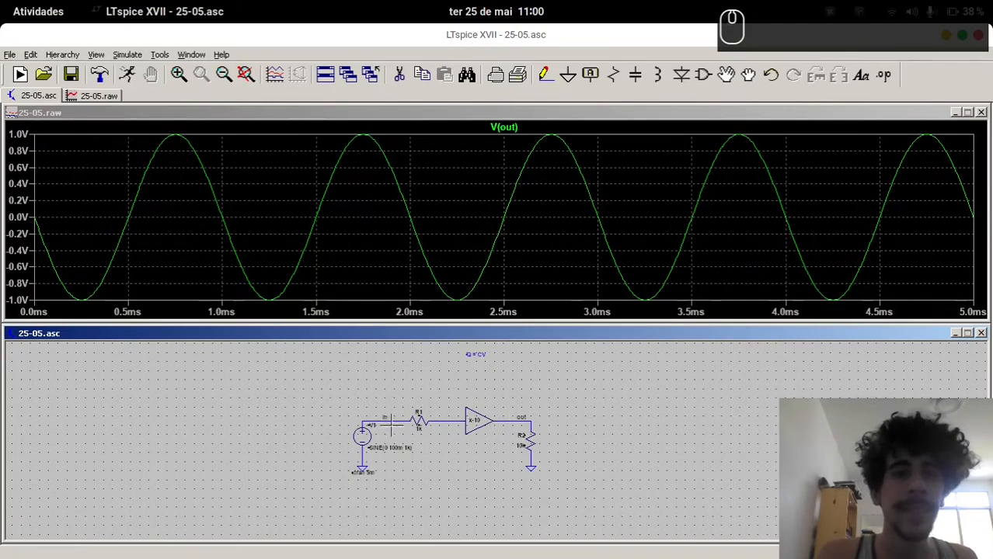
{"action": "left_click", "coordinate": [389, 422]}
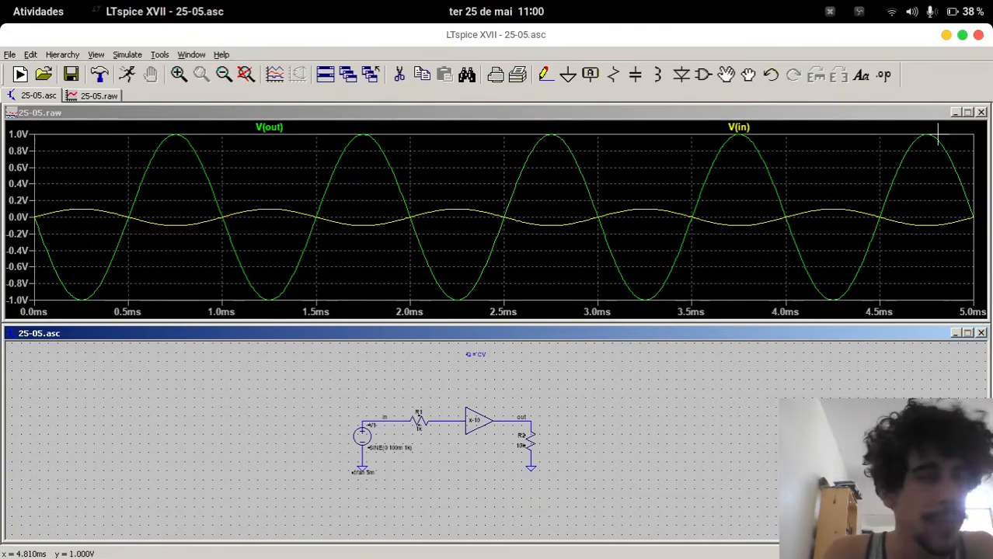
Close the waveform plot and maximize the 25-05.asc schematic
{"action": "left_click", "coordinate": [981, 113]}
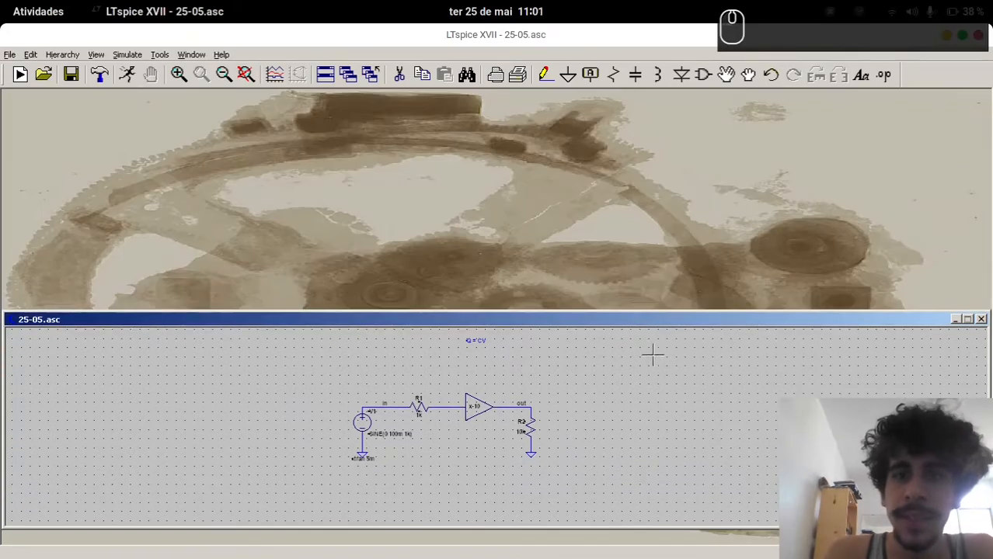
{"action": "double_click", "coordinate": [639, 321]}
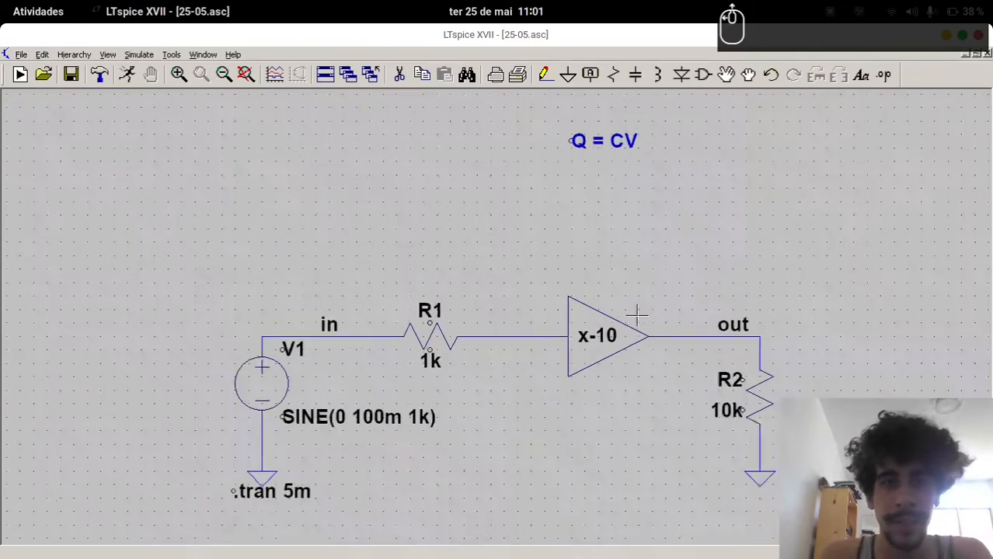
Move the V1 source group, resistor R1 and the R2 load closer to the x-10 amplifier and save the schematic
{"action": "key", "text": "F8"}
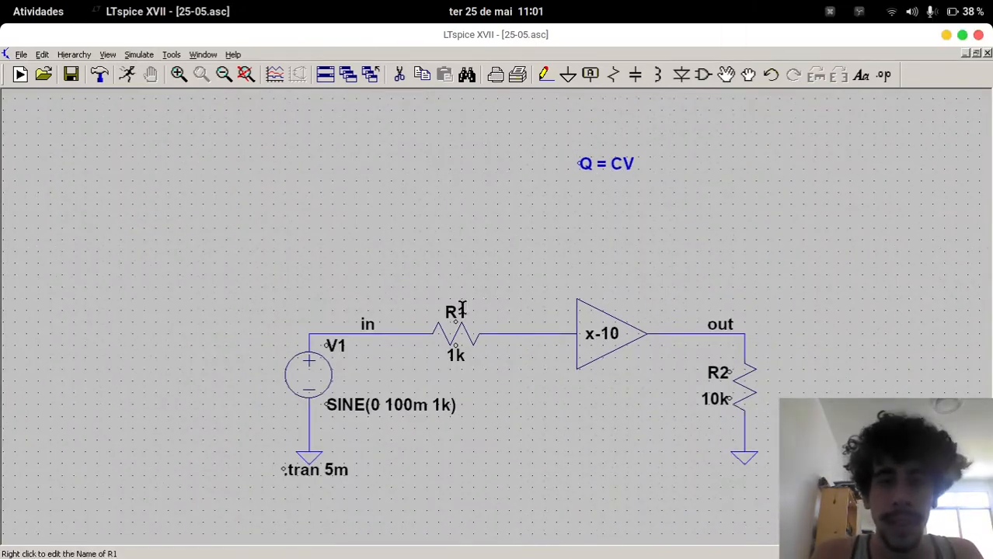
{"action": "left_click_drag", "start_coordinate": [276, 311], "coordinate": [398, 515]}
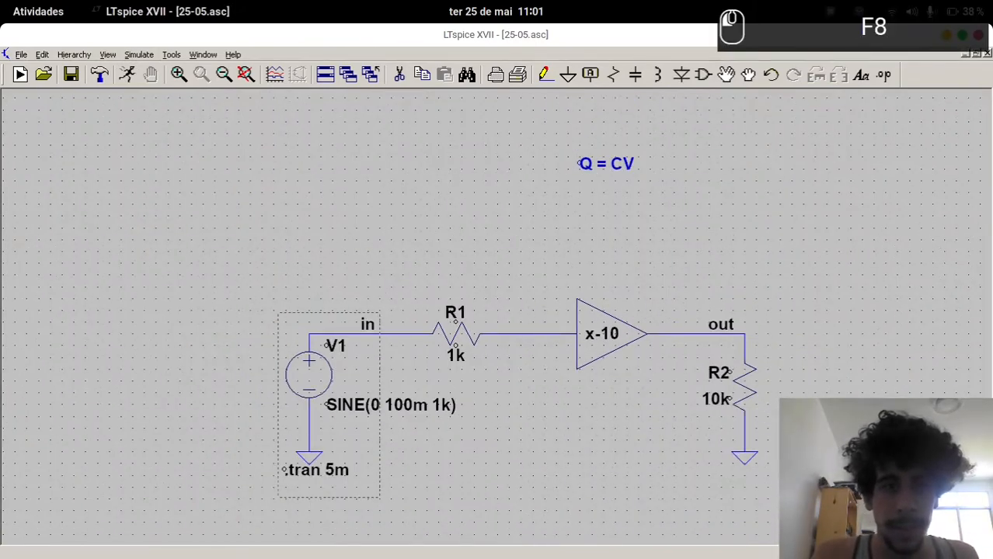
{"action": "left_click", "coordinate": [385, 392]}
{"action": "left_click", "coordinate": [449, 339]}
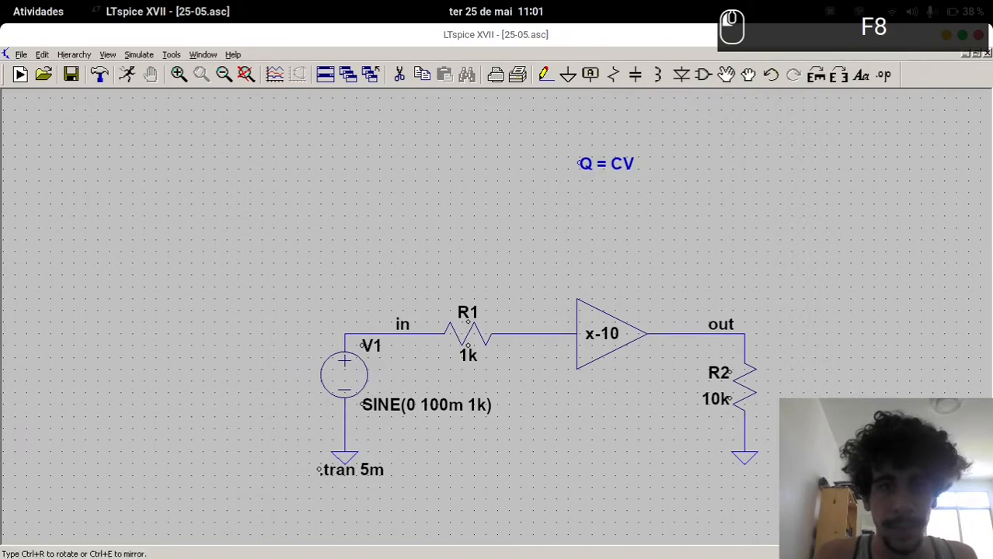
{"action": "left_click", "coordinate": [509, 343]}
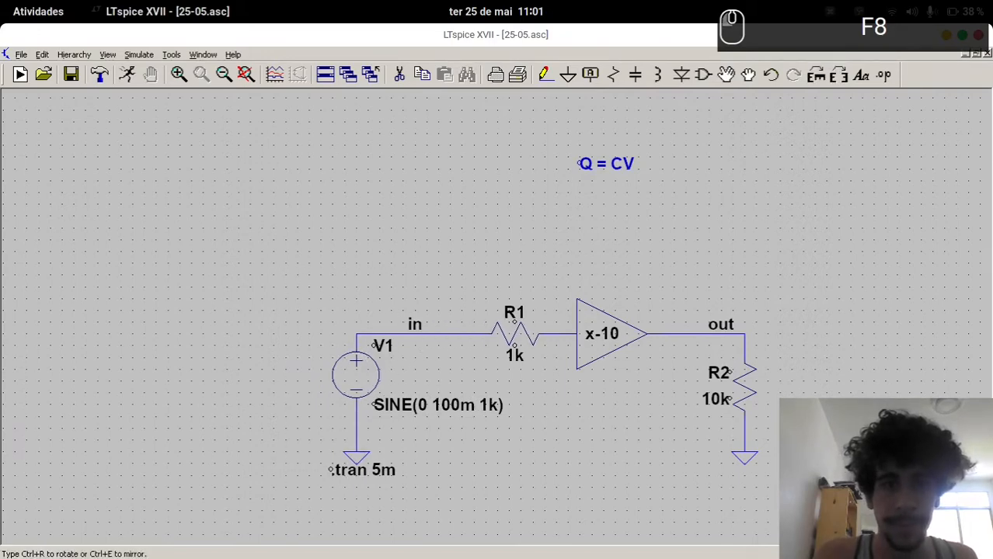
{"action": "left_click", "coordinate": [454, 388]}
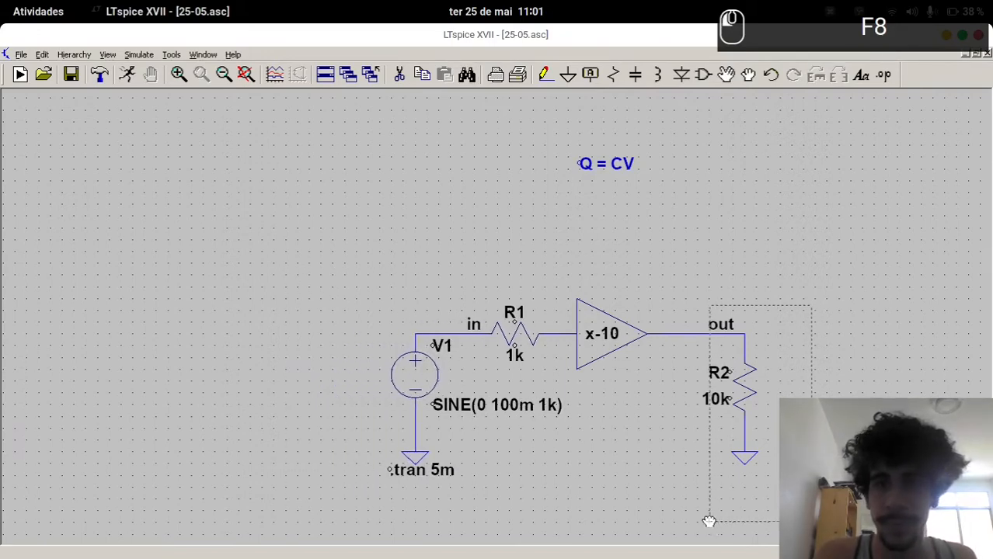
{"action": "left_click", "coordinate": [673, 522]}
{"action": "key", "text": "Escape"}
{"action": "key", "text": "ctrl+s"}
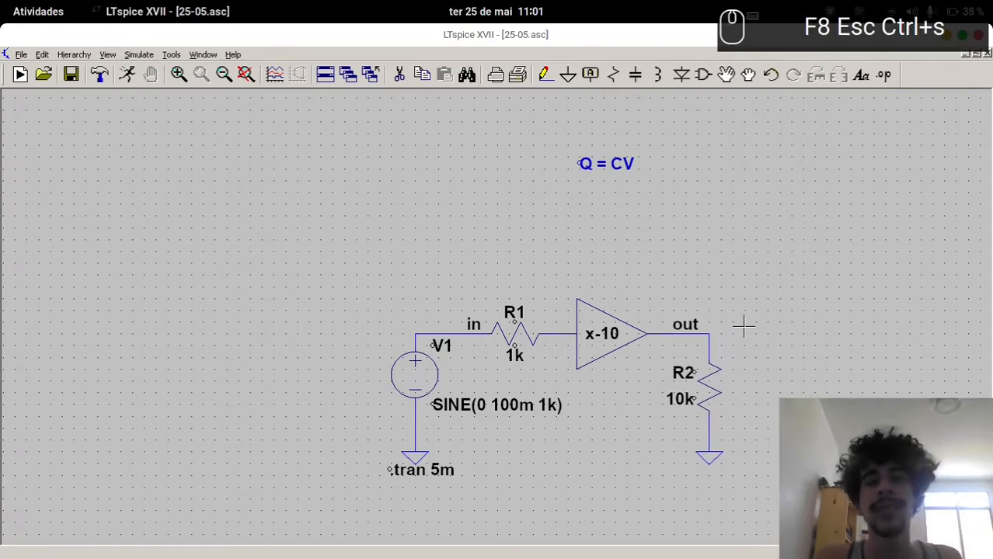
{"action": "left_click_drag", "start_coordinate": [686, 272], "coordinate": [538, 264]}
{"action": "key", "text": "c"}
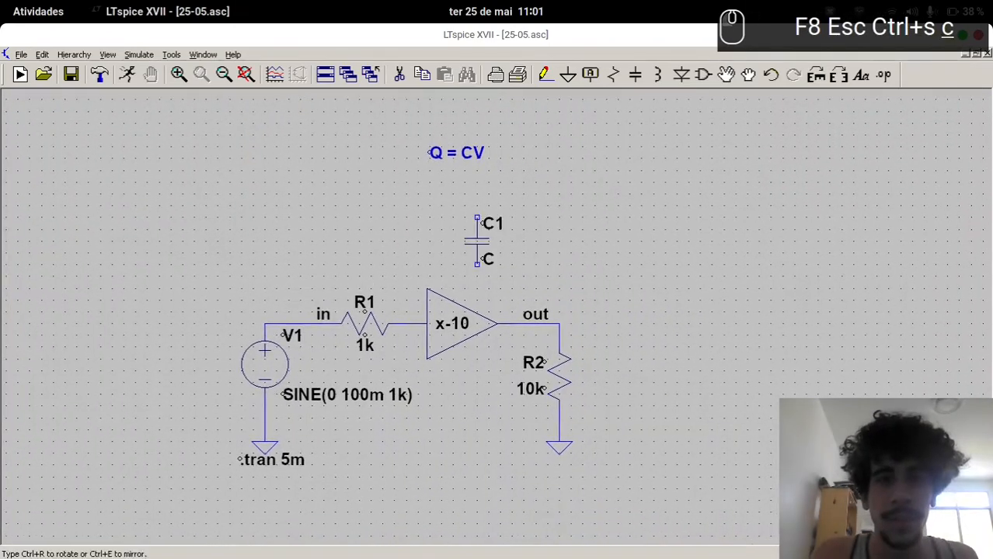
{"action": "key", "text": "ctrl+r"}
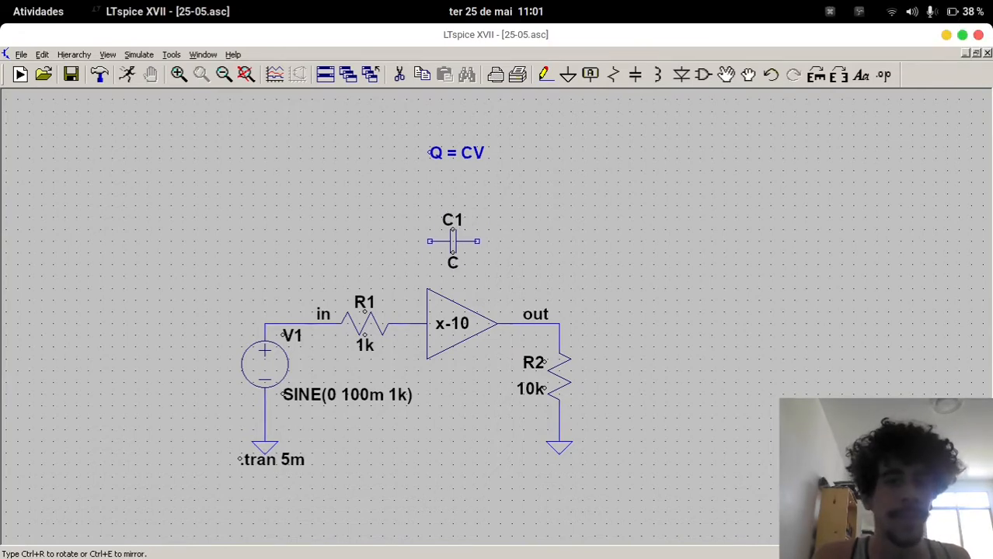
{"action": "key", "text": "Escape"}
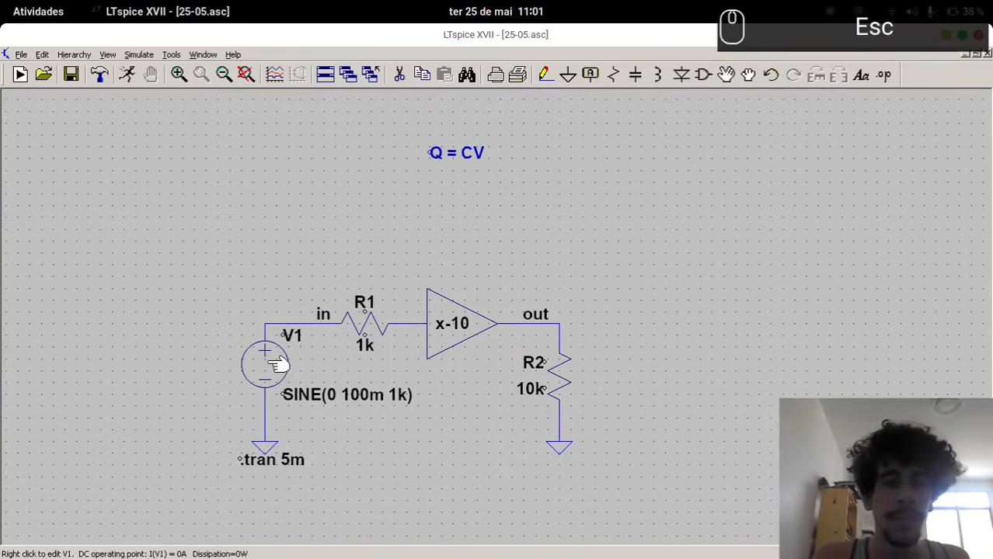
{"action": "right_click", "coordinate": [271, 362]}
{"action": "key", "text": "Escape"}
{"action": "key", "text": "u"}
{"action": "key", "text": "Escape"}
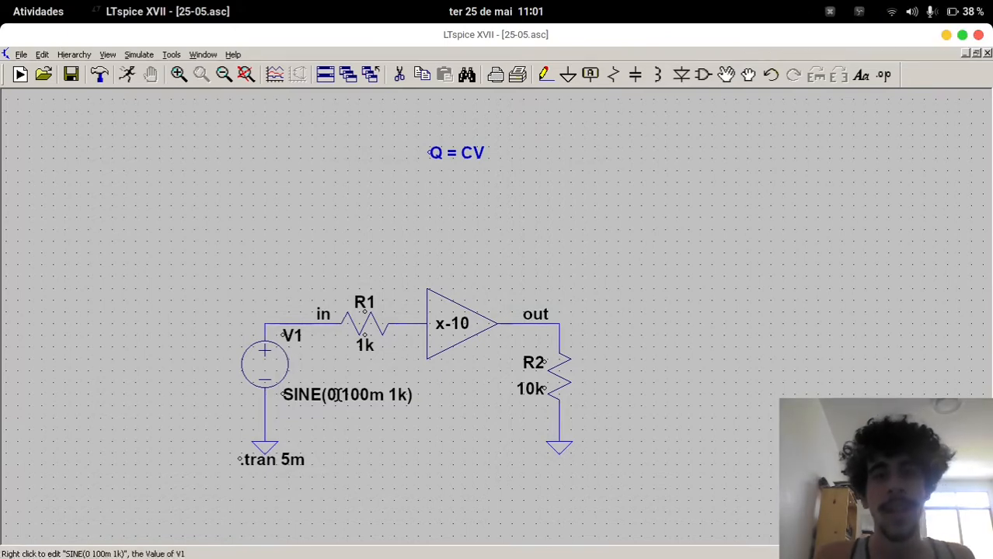
Change source V1 to a PULSE function with Vinitial 0, Von 1 and Tdelay 5u
{"action": "right_click", "coordinate": [291, 379]}
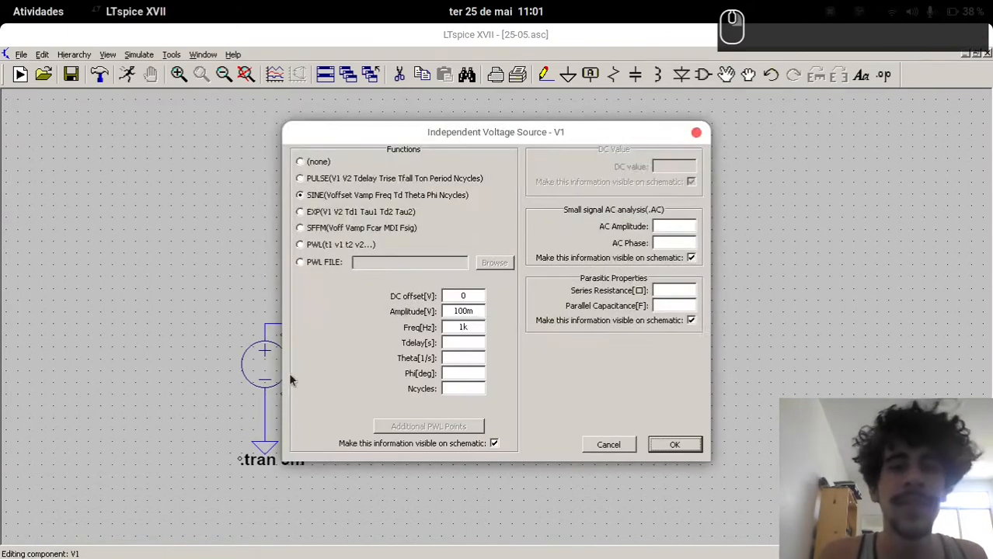
{"action": "left_click", "coordinate": [333, 178]}
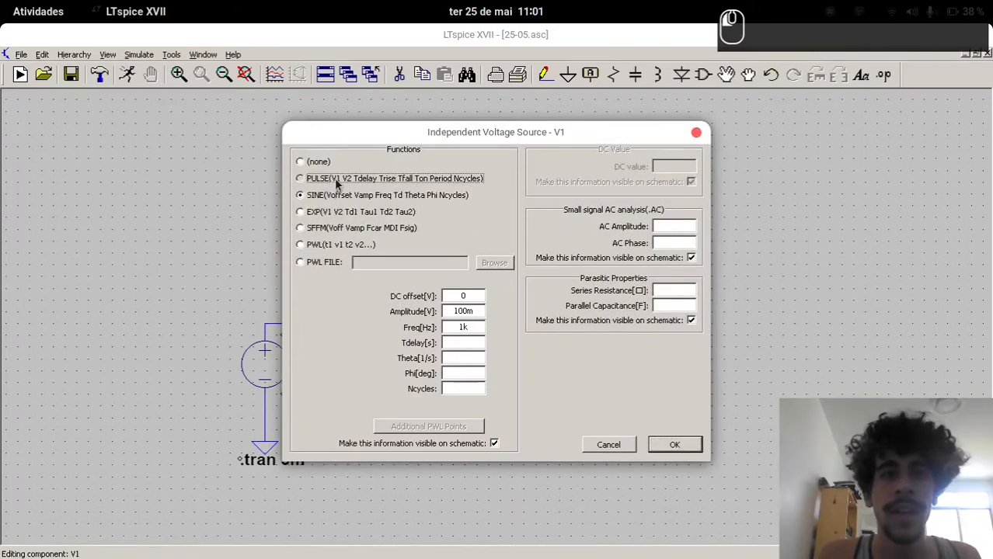
{"action": "left_click", "coordinate": [472, 297]}
{"action": "type", "text": "0"}
{"action": "key", "text": "Tab"}
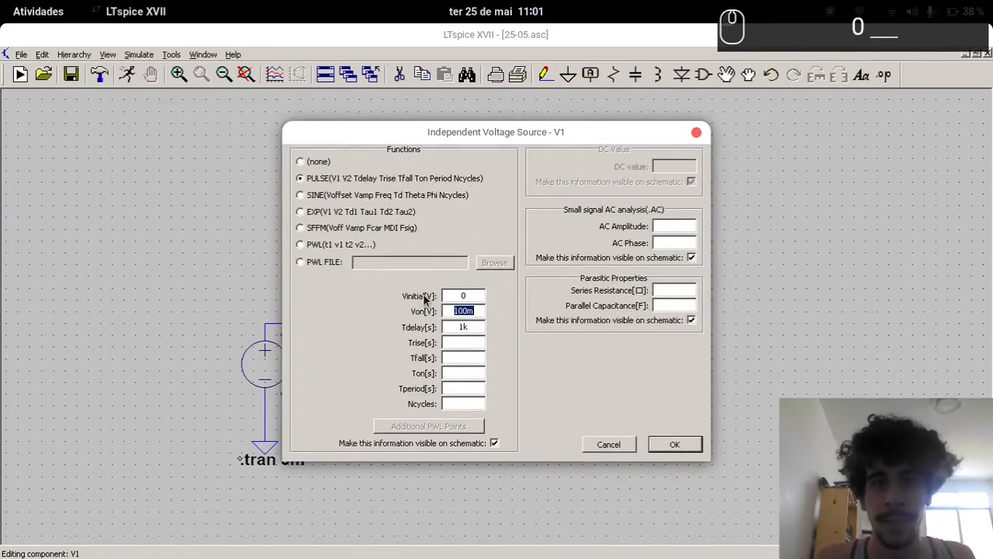
{"action": "type", "text": "1"}
{"action": "key", "text": "Tab"}
{"action": "type", "text": "5u"}
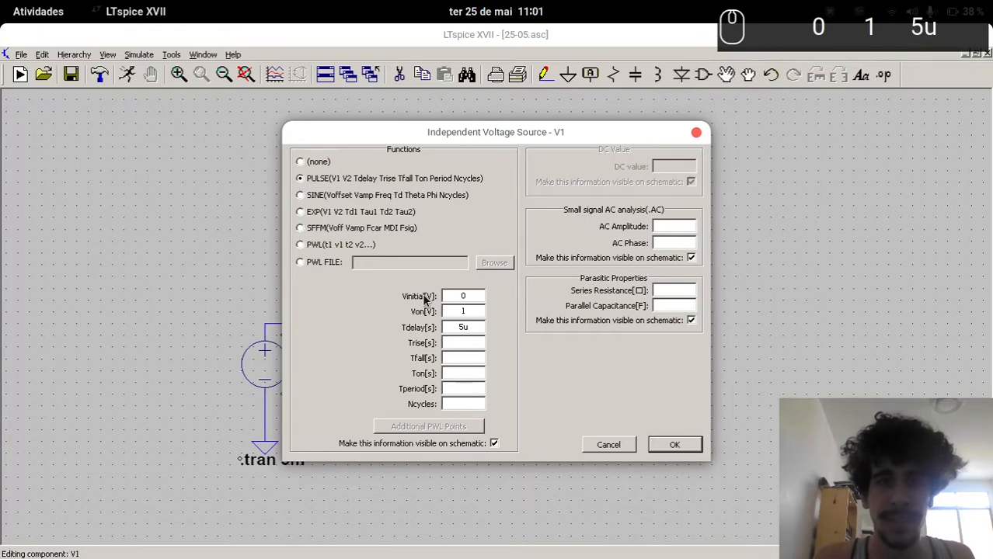
Complete V1's pulse definition with Trise 1p, Tfall 1p and Ton 100u and apply it
{"action": "key", "text": "Tab"}
{"action": "type", "text": "1p"}
{"action": "key", "text": "Tab"}
{"action": "type", "text": "1p"}
{"action": "key", "text": "Tab"}
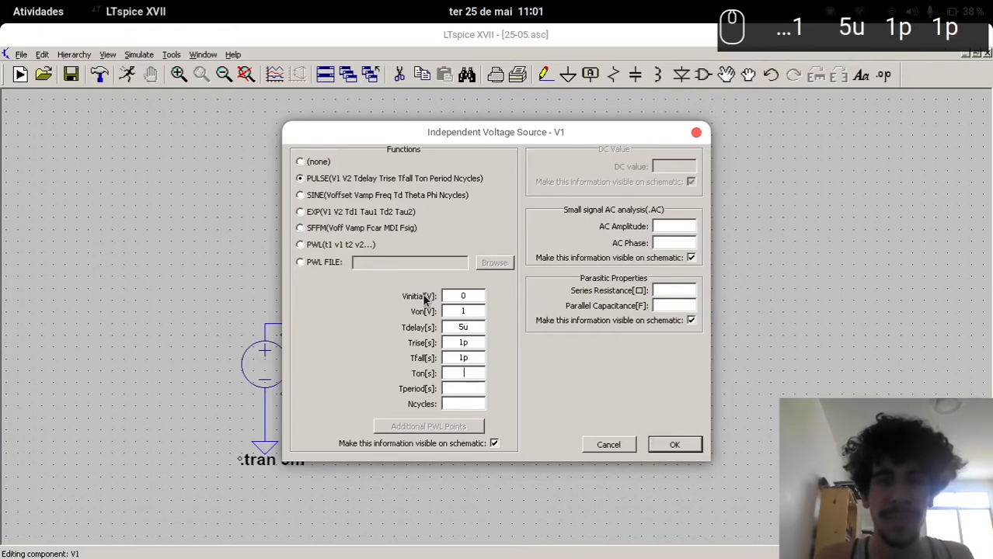
{"action": "type", "text": "100u"}
{"action": "key", "text": "Return"}
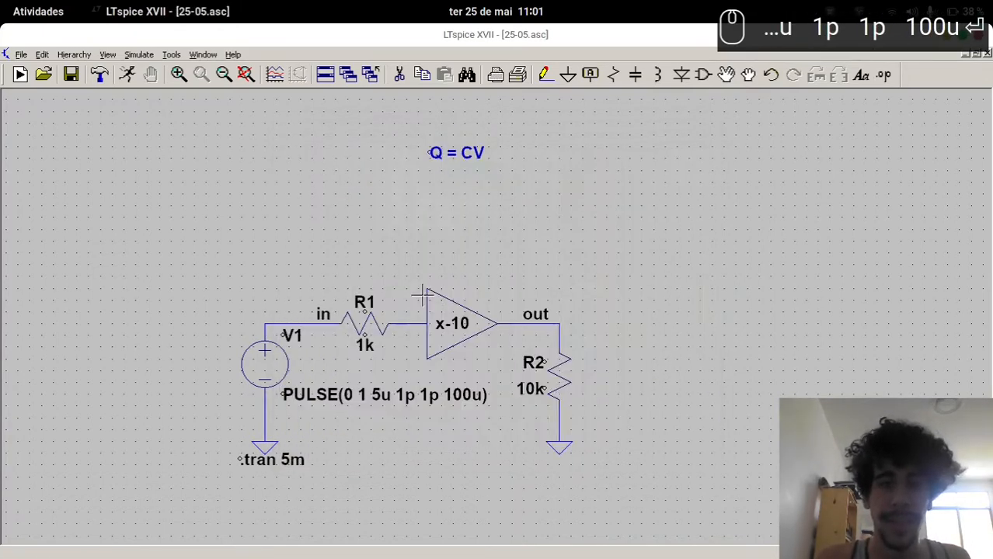
Set the transient simulation's stop time to 50u
{"action": "right_click", "coordinate": [289, 464]}
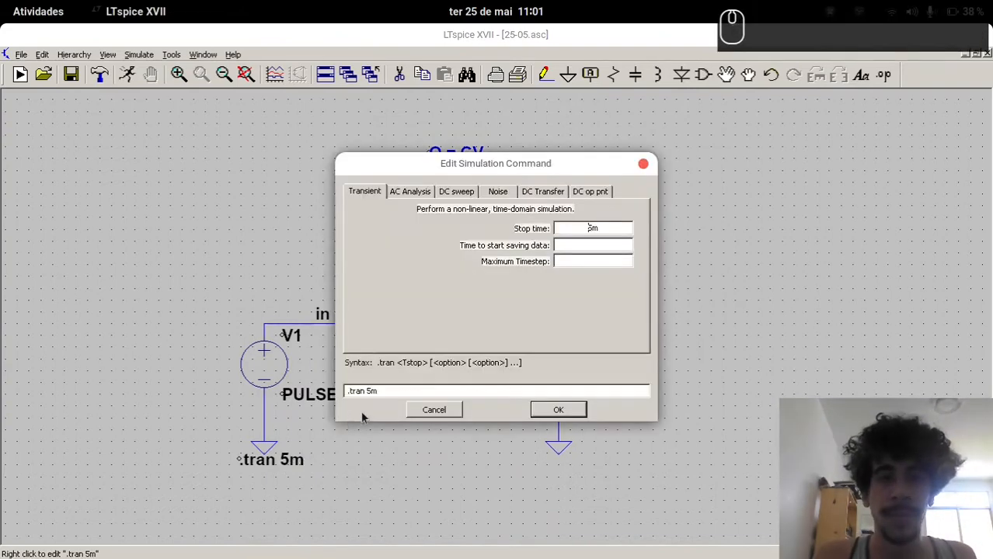
{"action": "key", "text": "BackSpace"}
{"action": "key", "text": "BackSpace"}
{"action": "type", "text": "50u"}
{"action": "key", "text": "Return"}
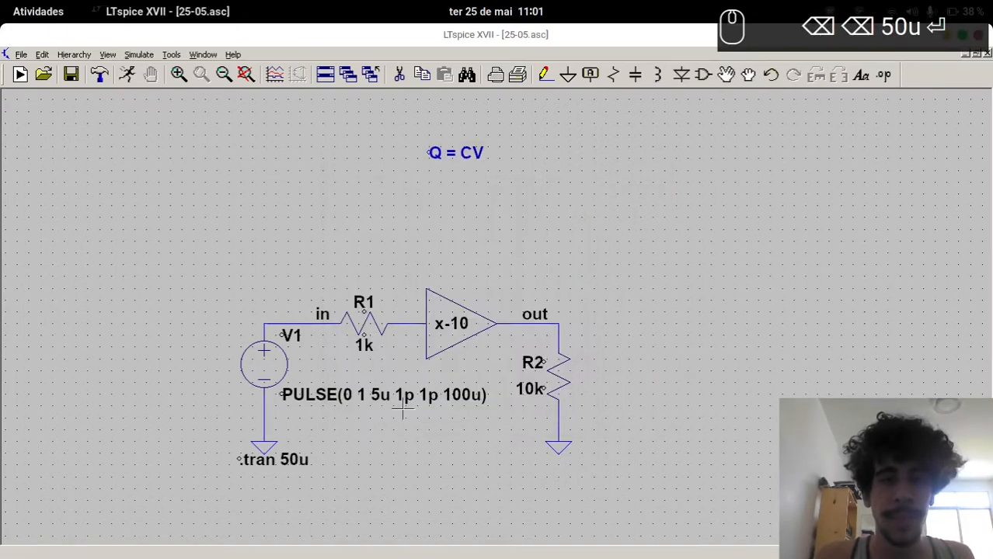
Run the simulation and plot the out and in net voltages individually to compare the pulse responses
{"action": "key", "text": "F10"}
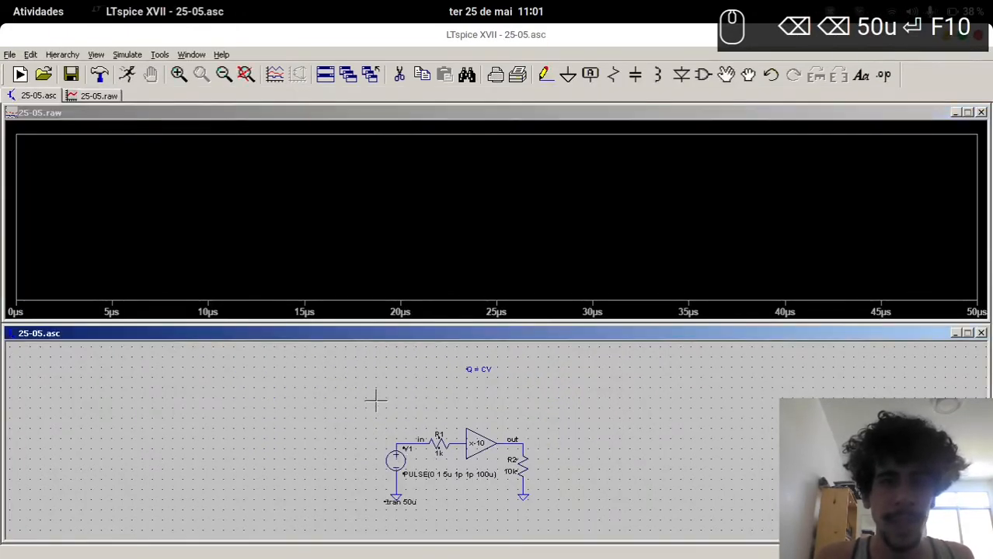
{"action": "scroll", "coordinate": [510, 439], "scroll_direction": "up", "scroll_amount": 1}
{"action": "left_click", "coordinate": [514, 439]}
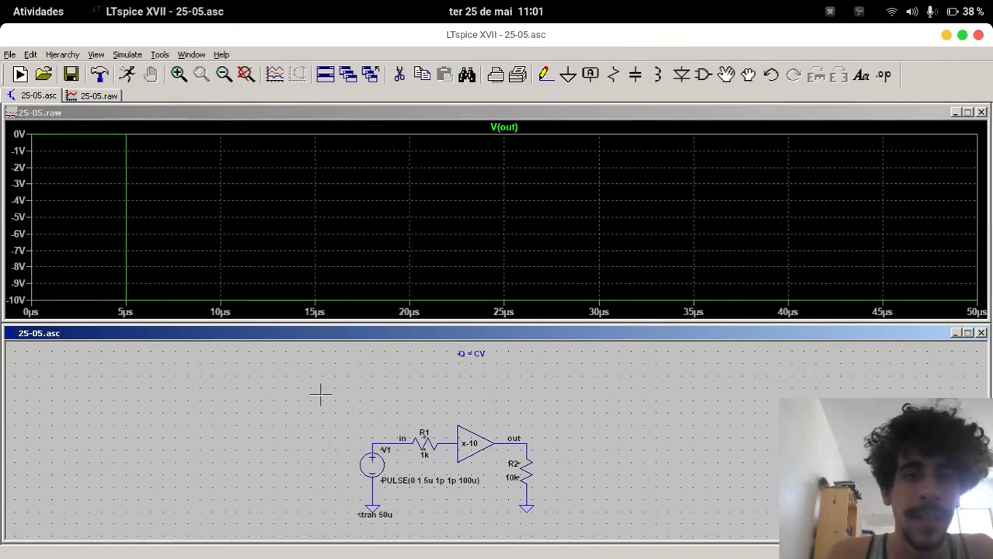
{"action": "left_click", "coordinate": [378, 441]}
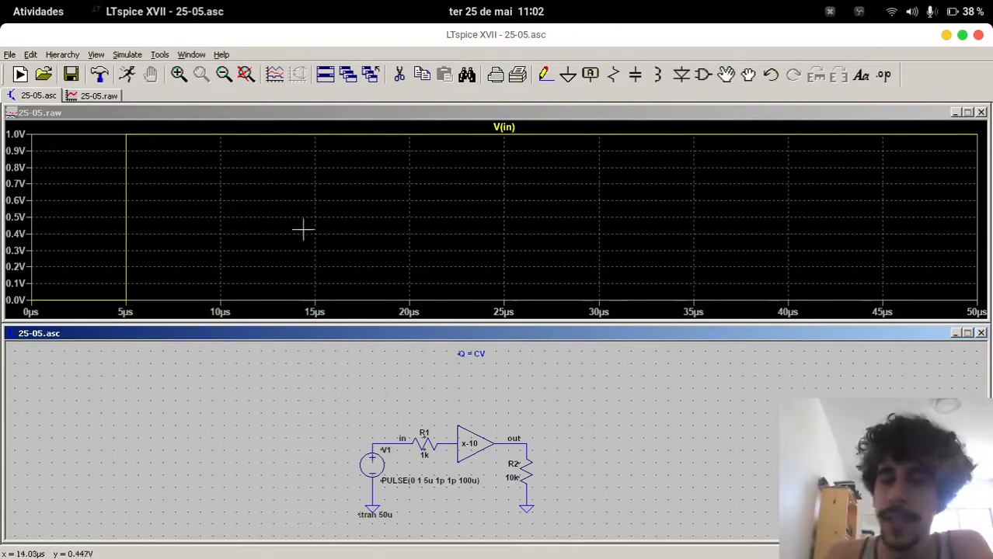
{"action": "left_click", "coordinate": [513, 436]}
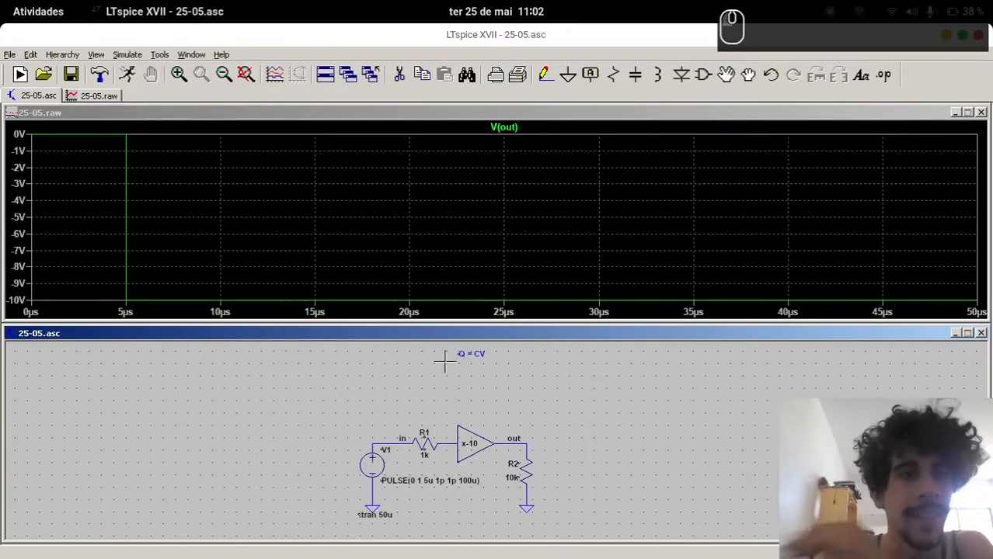
Close the 25-05.raw waveform plot and maximize the schematic, centred on the amplifier circuit
{"action": "left_click", "coordinate": [981, 113]}
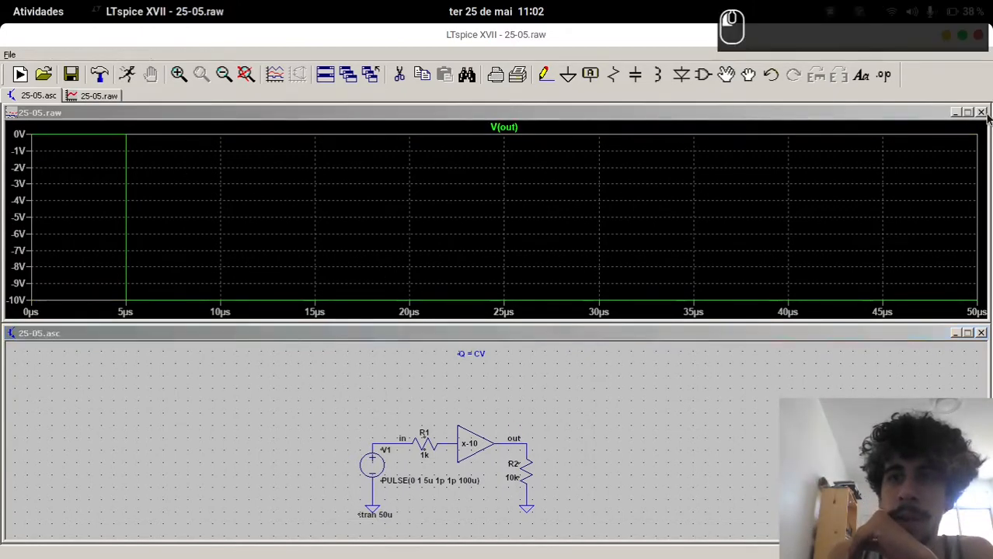
{"action": "double_click", "coordinate": [775, 322]}
{"action": "scroll", "coordinate": [459, 295], "scroll_direction": "up", "scroll_amount": 5}
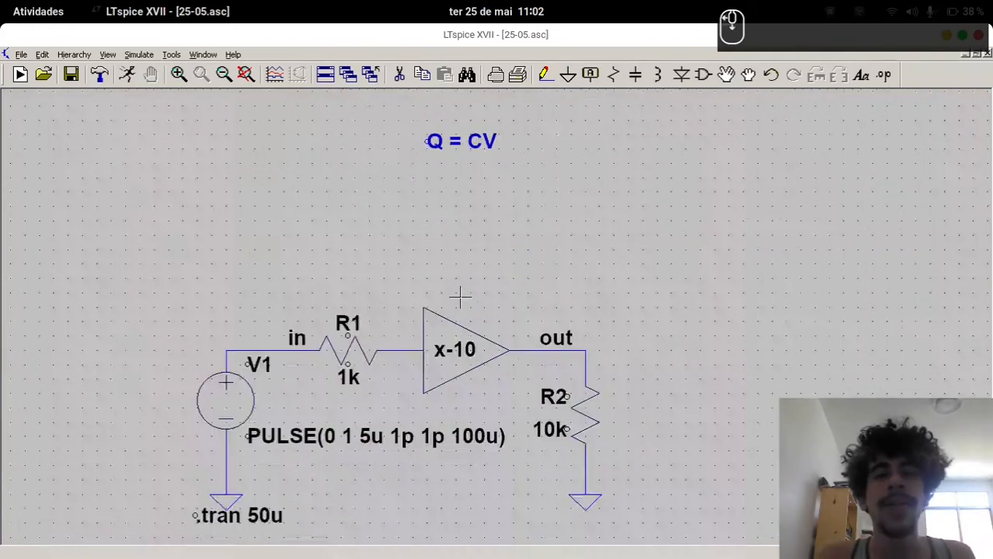
{"action": "scroll", "coordinate": [459, 296], "scroll_direction": "down", "scroll_amount": 2}
{"action": "left_click_drag", "start_coordinate": [459, 295], "coordinate": [475, 252]}
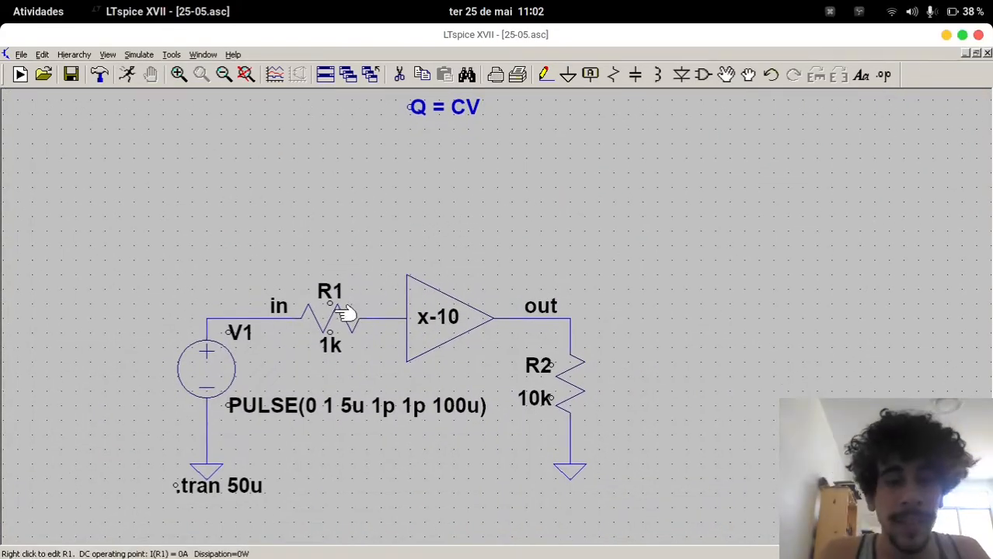
Move the "in" net label next to V1 and shift resistor R1 closer to the source to free space before the amplifier
{"action": "key", "text": "F6"}
{"action": "key", "text": "F7"}
{"action": "left_click", "coordinate": [281, 305]}
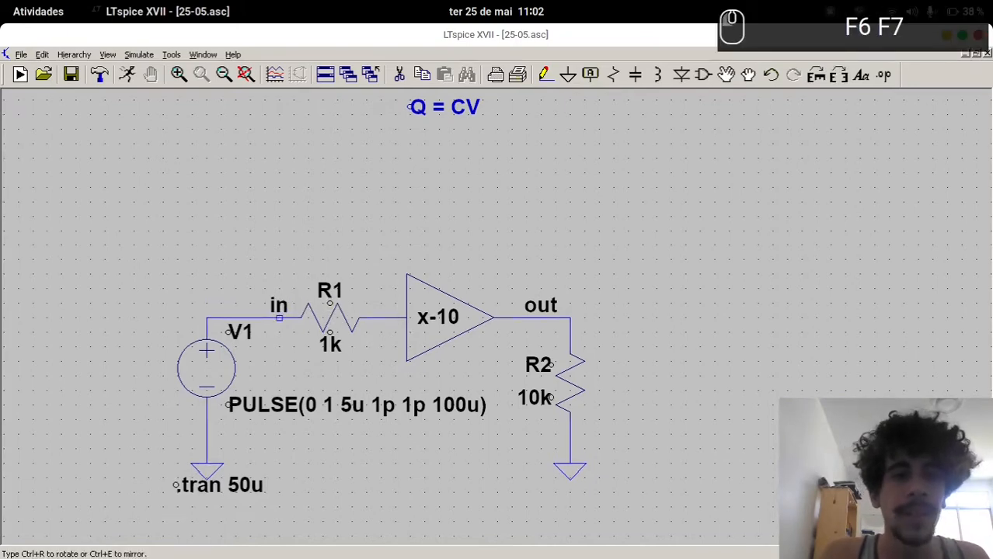
{"action": "left_click", "coordinate": [237, 306]}
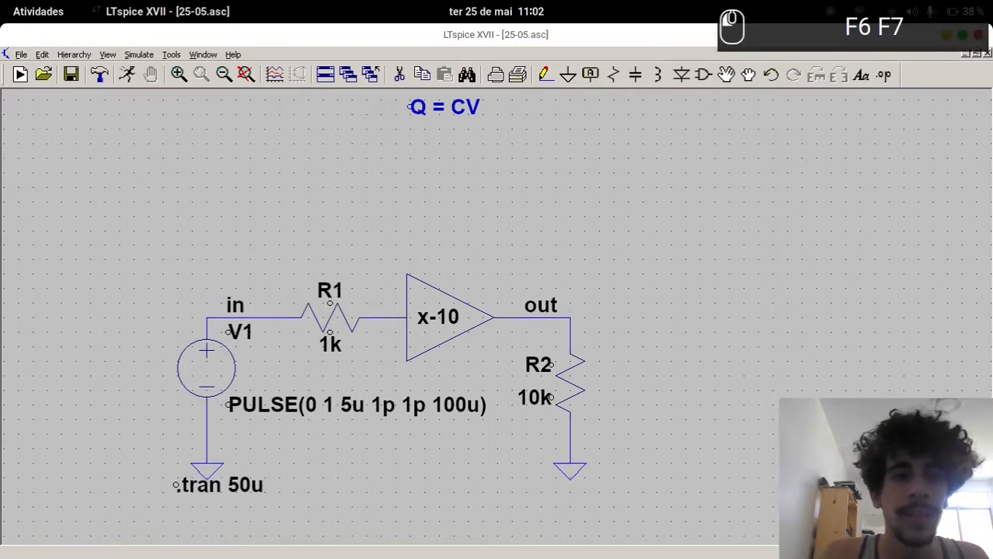
{"action": "key", "text": "F8"}
{"action": "left_click", "coordinate": [313, 323]}
{"action": "left_click", "coordinate": [284, 320]}
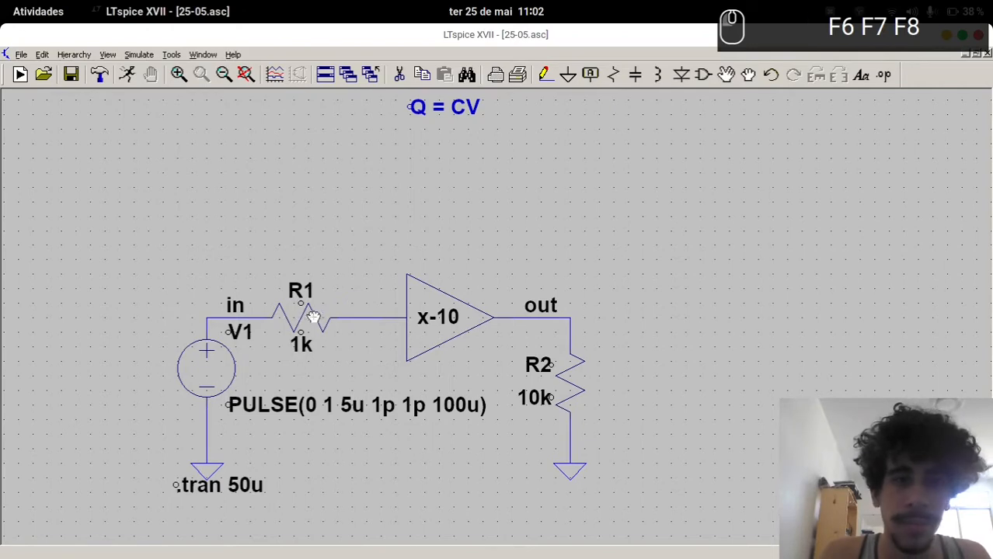
Move V1's PULSE value text away from the amplifier so it lies across the source's ground wire, and save the schematic
{"action": "key", "text": "Escape"}
{"action": "key", "text": "F8"}
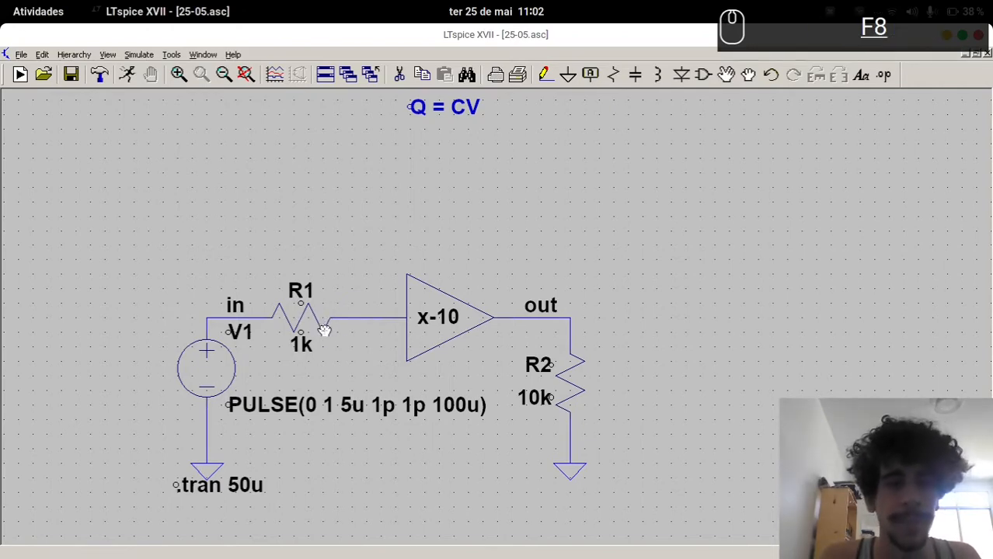
{"action": "left_click_drag", "start_coordinate": [322, 403], "coordinate": [224, 408]}
{"action": "key", "text": "Escape"}
{"action": "key", "text": "ctrl+s"}
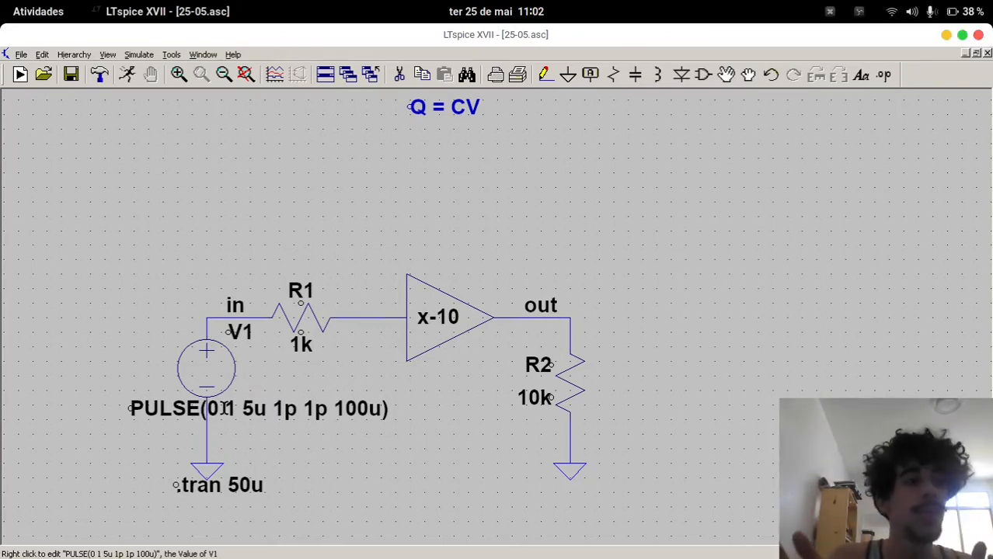
Place a horizontal capacitor C1 above the x-10 amplifier
{"action": "key", "text": "c"}
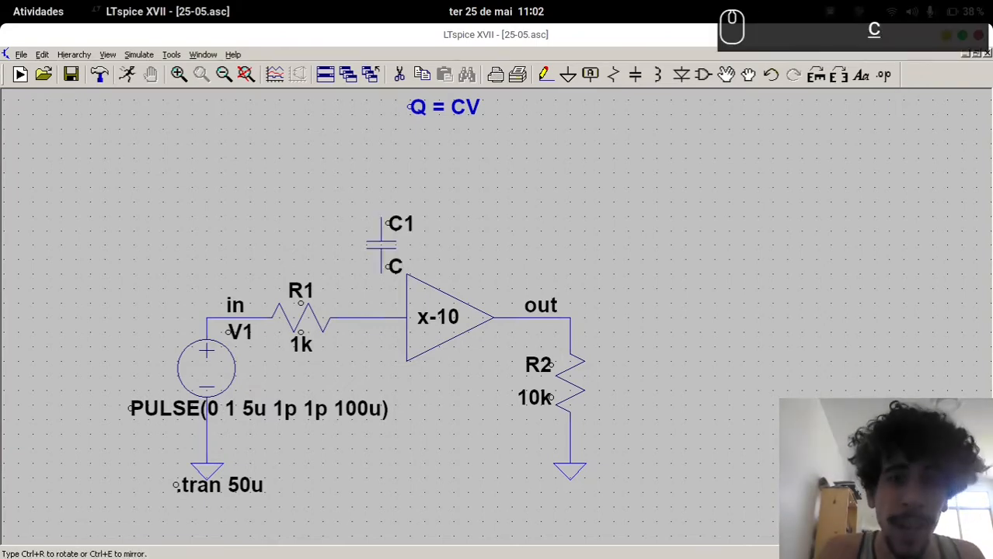
{"action": "key", "text": "ctrl+r"}
{"action": "key", "text": "u"}
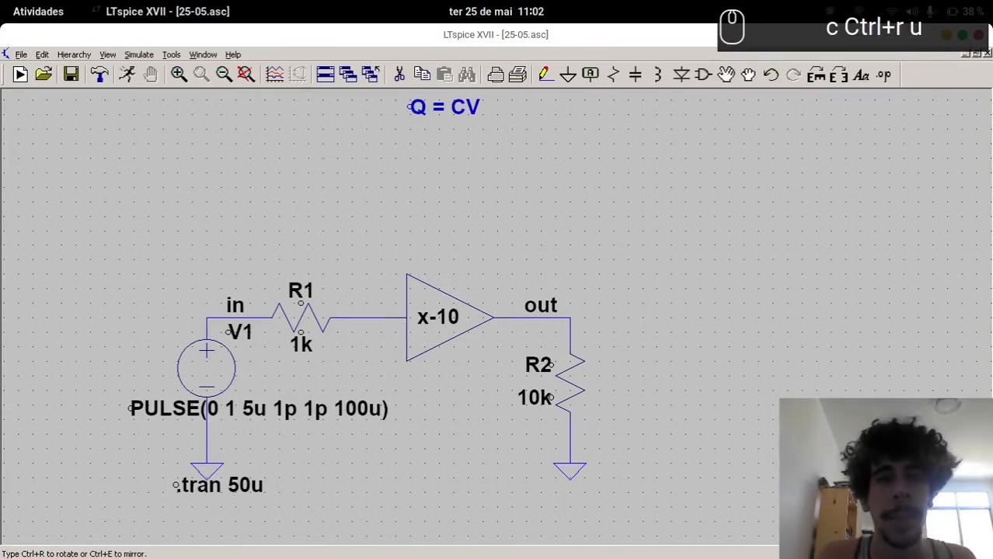
{"action": "left_click", "coordinate": [424, 216]}
{"action": "key", "text": "Escape"}
Wire capacitor C1 as feedback from the node between R1 and the x-10 amplifier to the amplifier's output
{"action": "key", "text": "F3"}
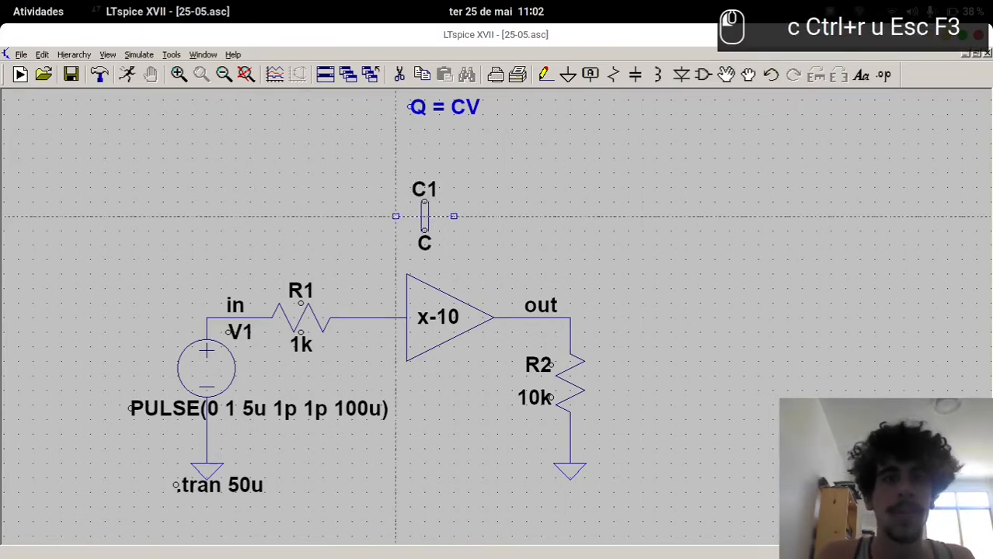
{"action": "left_click", "coordinate": [367, 317]}
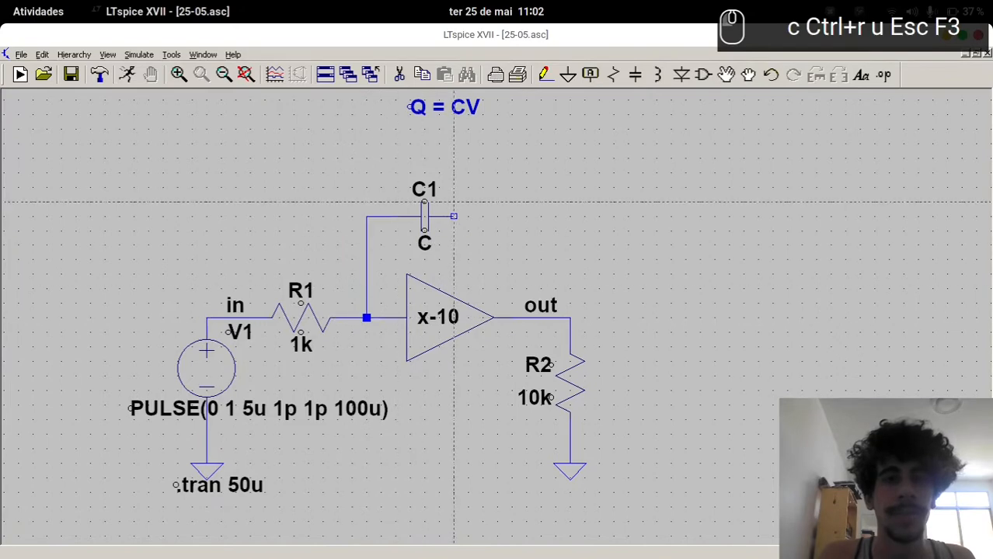
{"action": "left_click", "coordinate": [527, 318]}
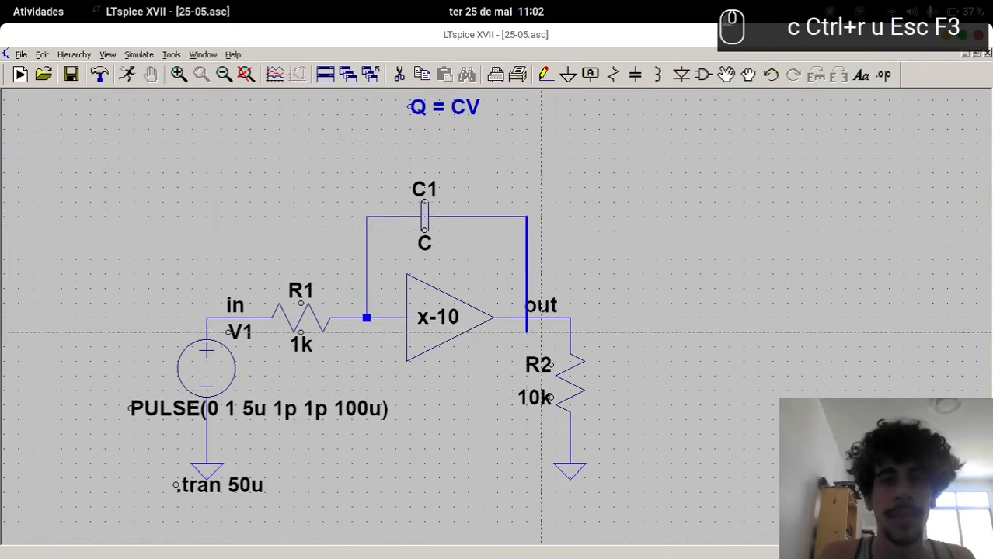
{"action": "key", "text": "Escape"}
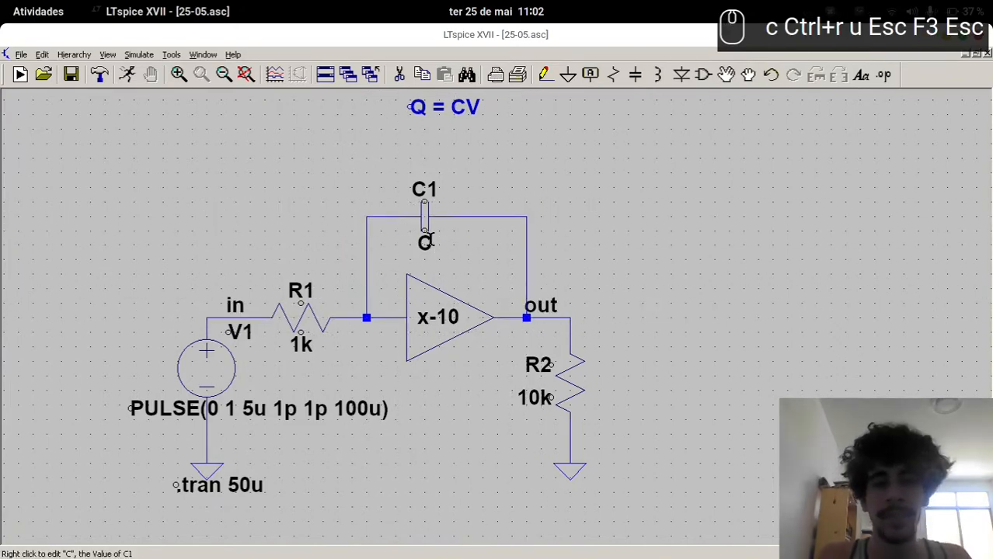
Shift C1 toward the middle of the feedback wire and set its value to 1p
{"action": "key", "text": "F8"}
{"action": "left_click", "coordinate": [425, 208]}
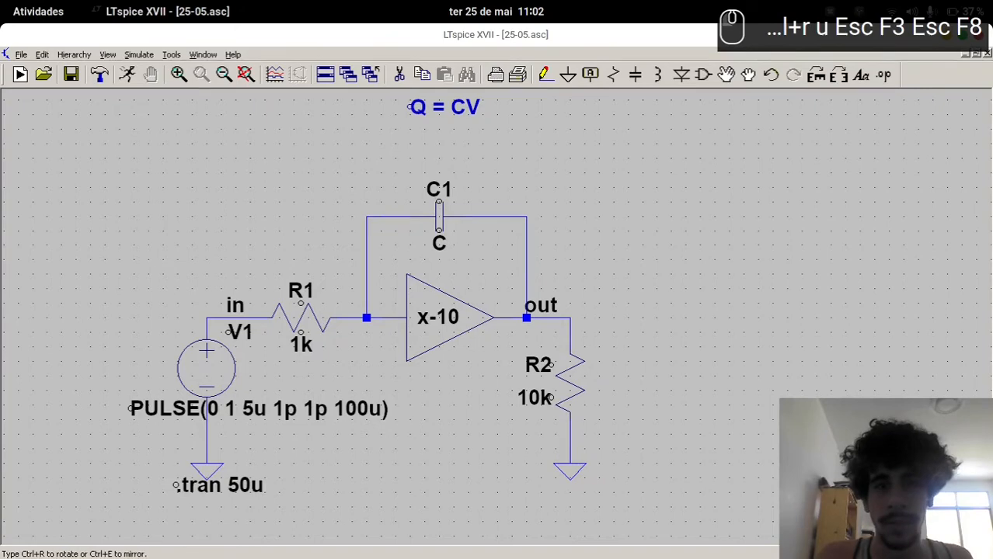
{"action": "key", "text": "Escape"}
{"action": "right_click", "coordinate": [454, 243]}
{"action": "type", "text": "1p"}
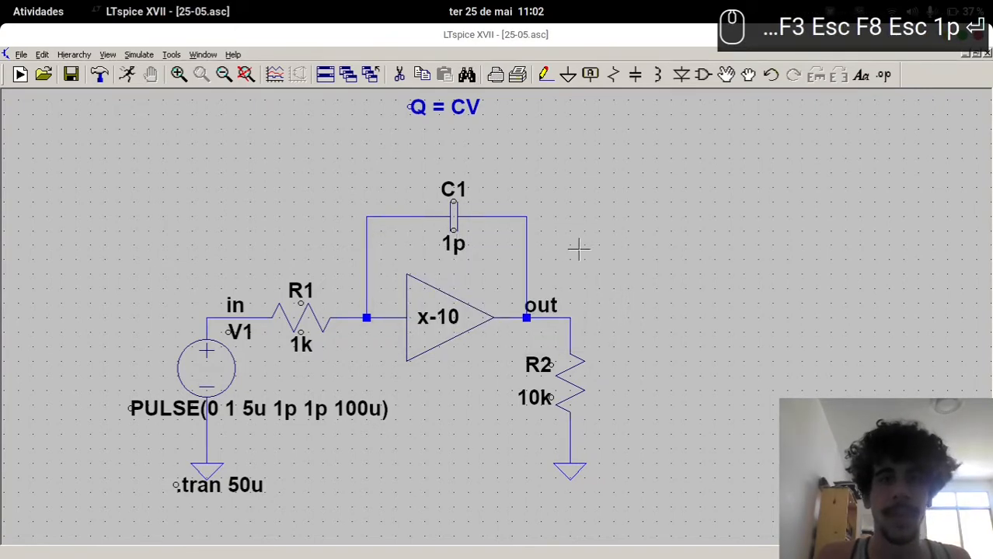
Save the schematic and run the transient simulation, plotting V(out) zoomed in on the falling edge near 5 µs
{"action": "key", "text": "ctrl+s"}
{"action": "key", "text": "F10"}
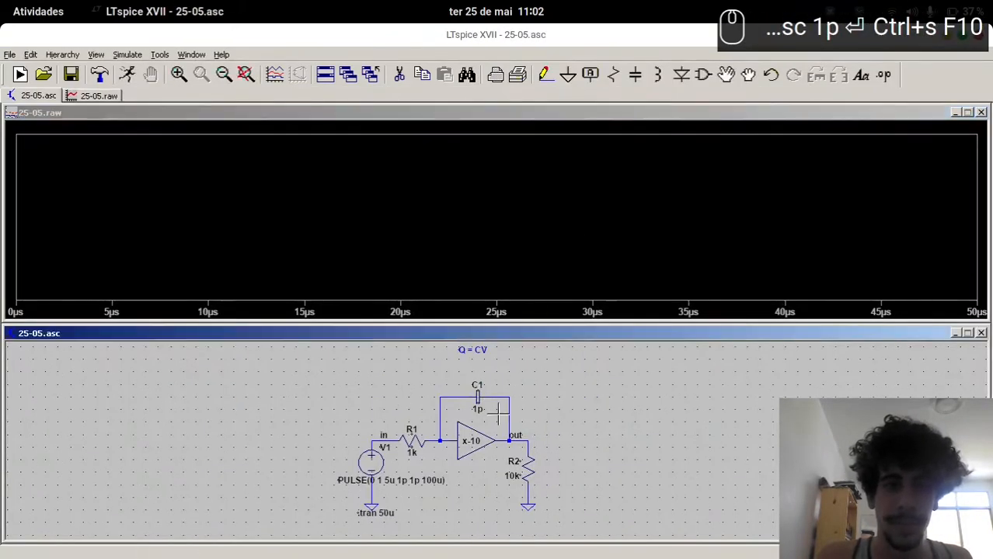
{"action": "left_click", "coordinate": [528, 436]}
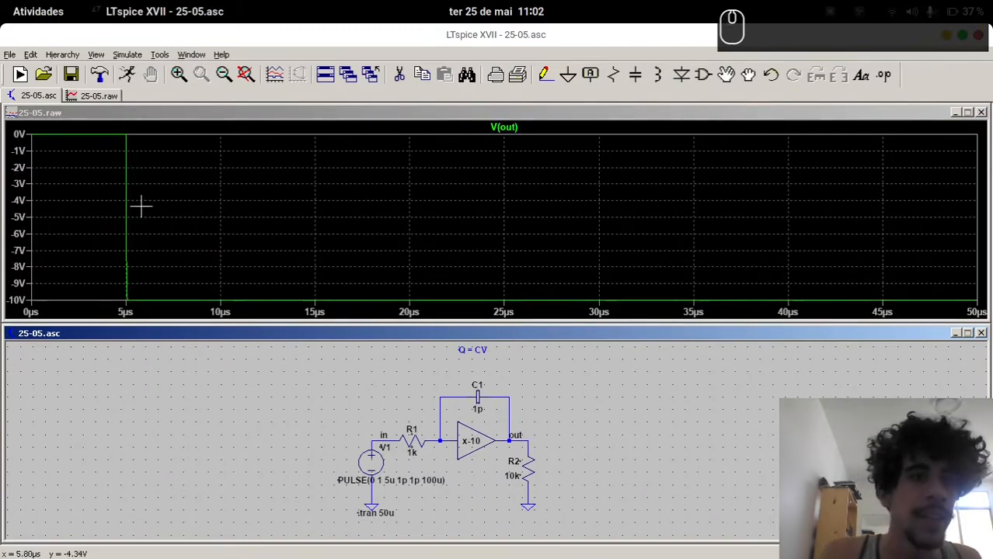
{"action": "left_click_drag", "start_coordinate": [99, 248], "coordinate": [156, 301]}
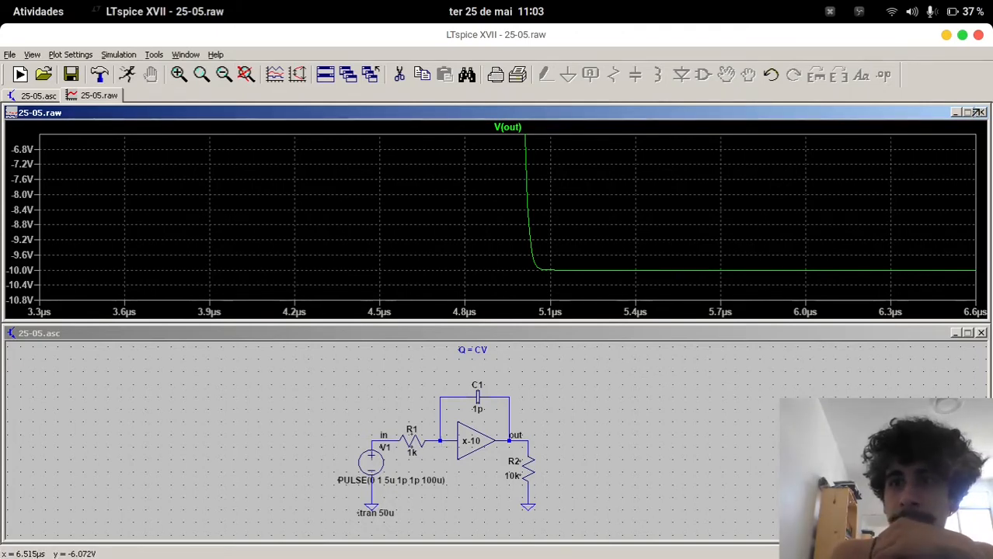
Append AC 1 to V1's PULSE value so the source also drives a small-signal analysis
{"action": "left_click_drag", "start_coordinate": [641, 460], "coordinate": [516, 435]}
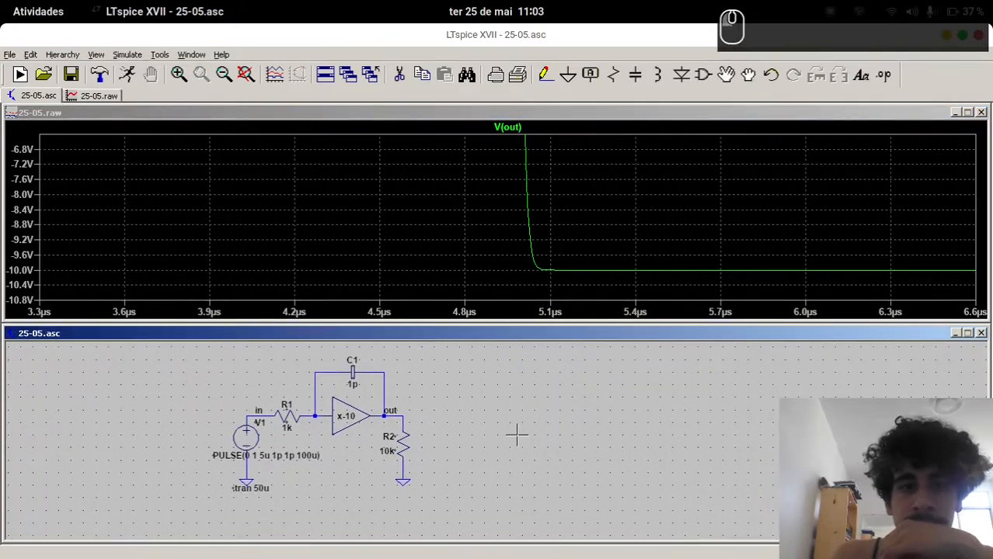
{"action": "right_click", "coordinate": [282, 458]}
{"action": "left_click", "coordinate": [502, 330]}
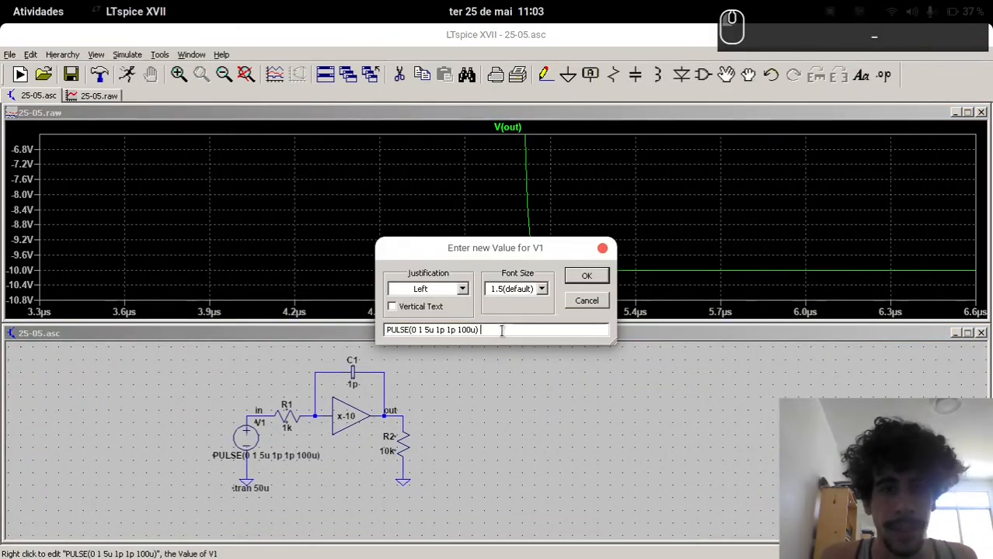
{"action": "type", "text": "AC 1"}
{"action": "key", "text": "Return"}
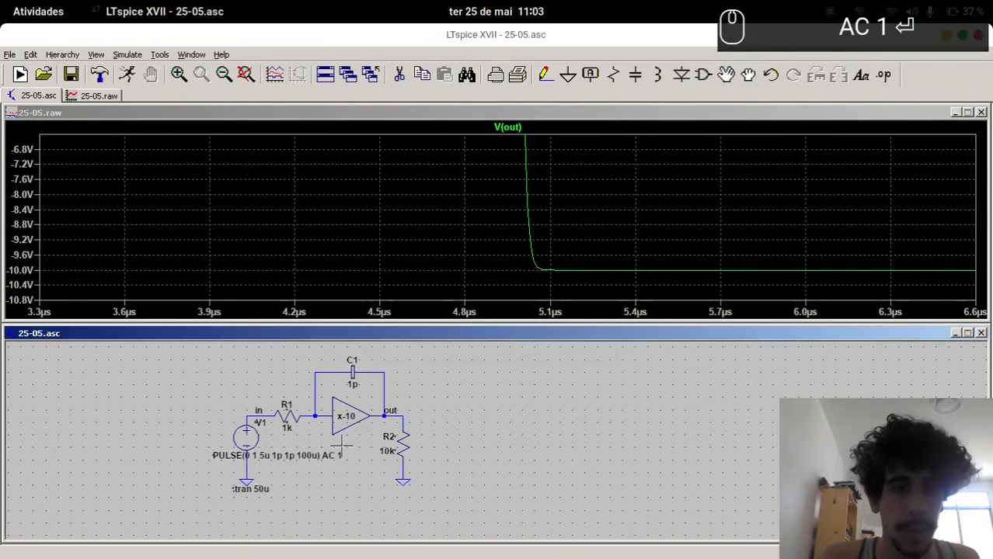
Replace the transient directive with an AC decade sweep: .ac dec 100 1k 100Meg
{"action": "right_click", "coordinate": [258, 488]}
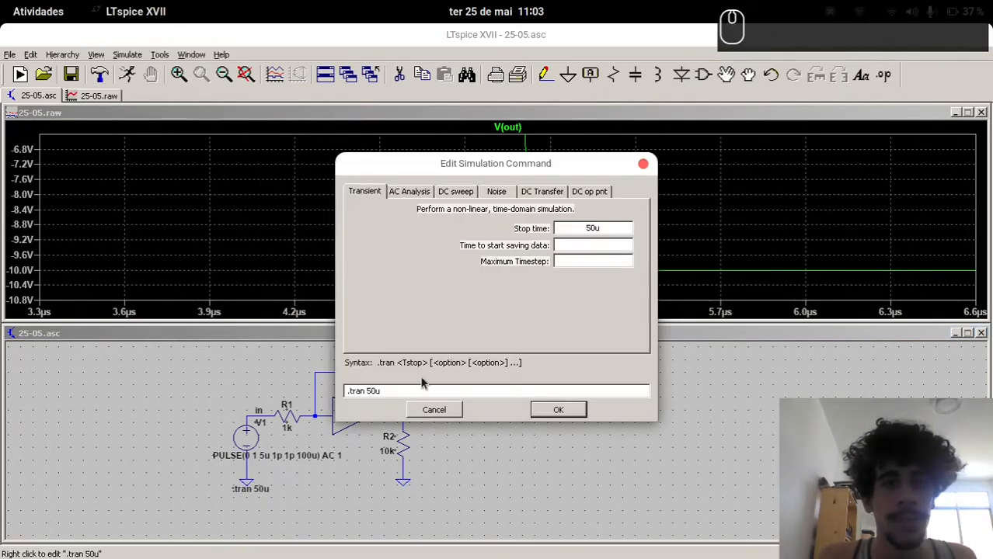
{"action": "left_click_drag", "start_coordinate": [473, 390], "coordinate": [192, 400]}
{"action": "type", "text": ".a"}
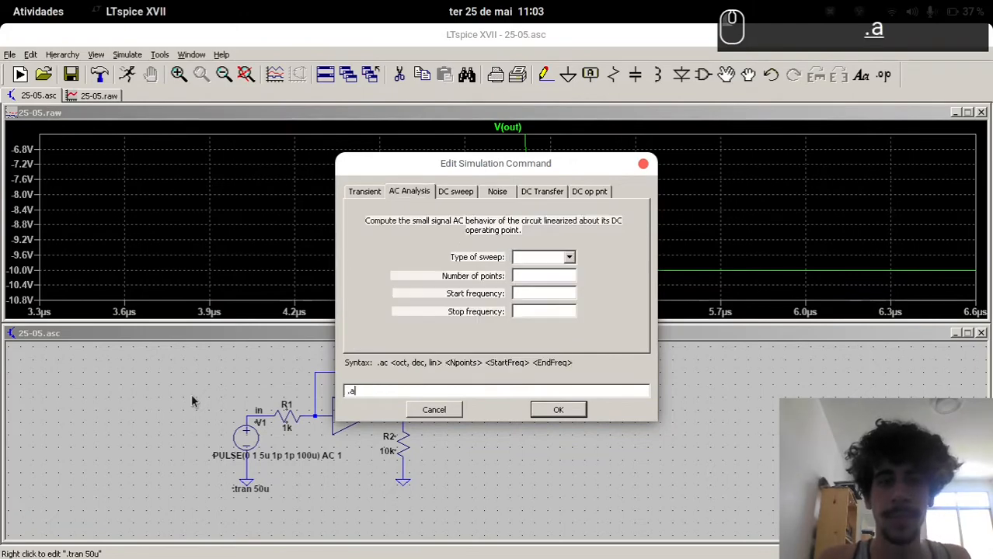
{"action": "type", "text": "c dec 100"}
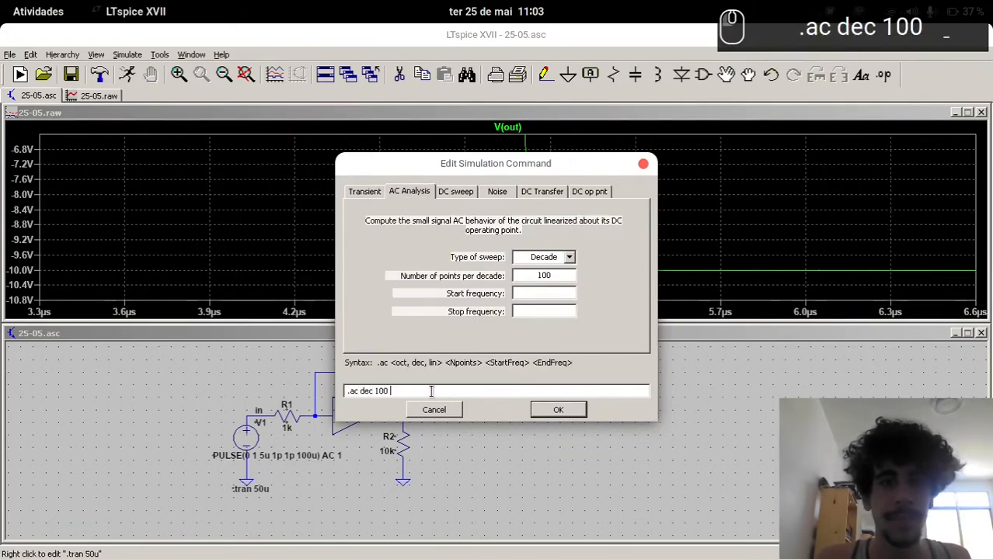
{"action": "type", "text": " 1k 10"}
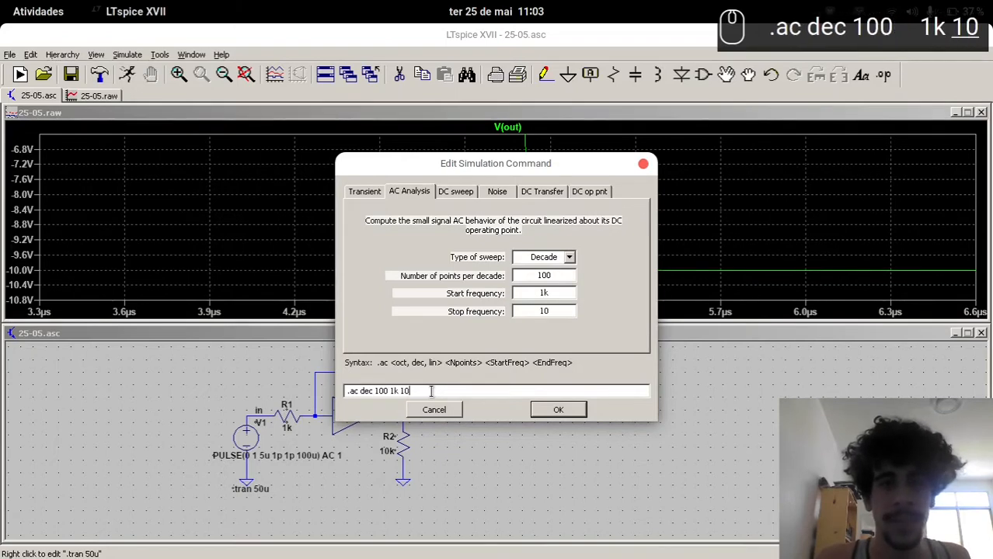
{"action": "type", "text": "0Meg"}
{"action": "key", "text": "Return"}
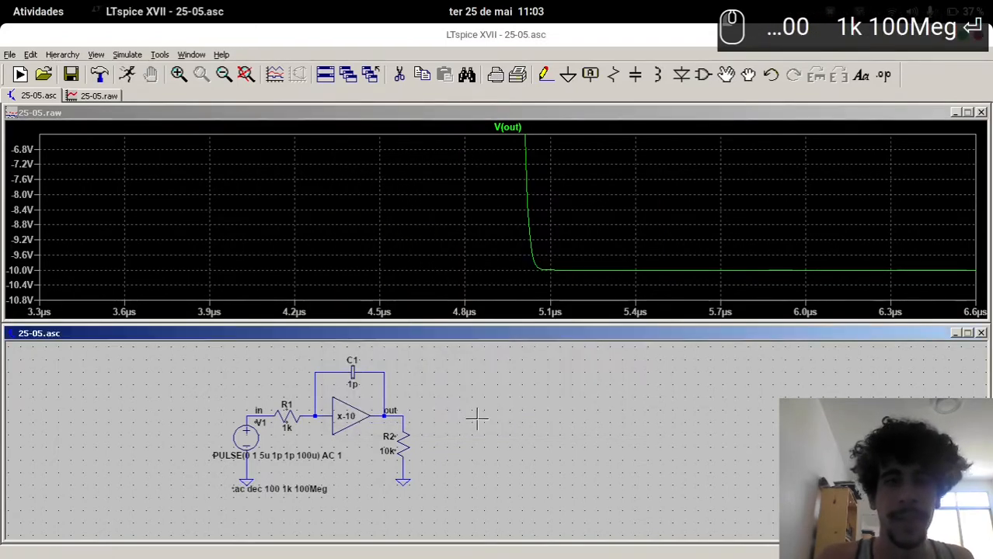
Run the AC analysis and hide the phase curve so only the magnitude of V(out) is plotted
{"action": "key", "text": "F10"}
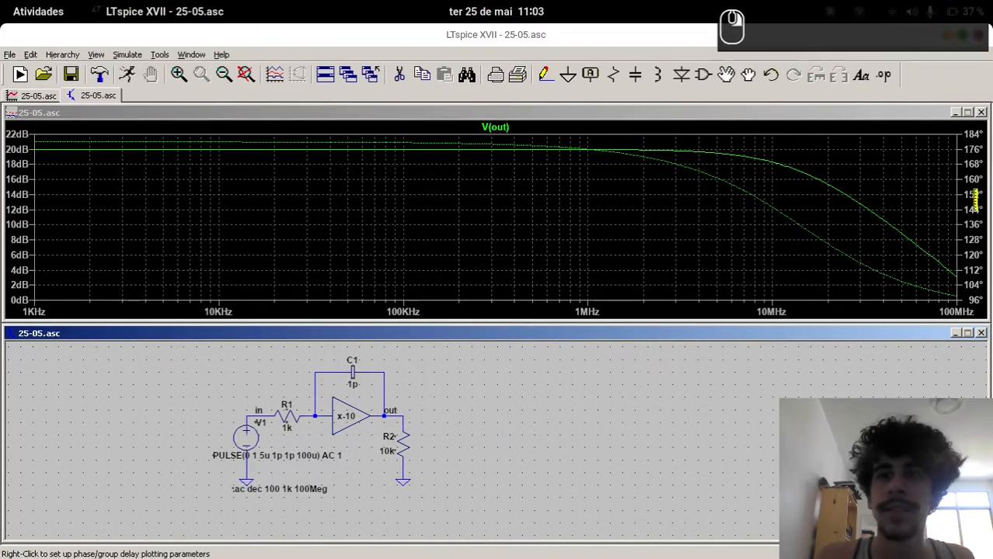
{"action": "right_click", "coordinate": [975, 202]}
{"action": "left_click", "coordinate": [475, 343]}
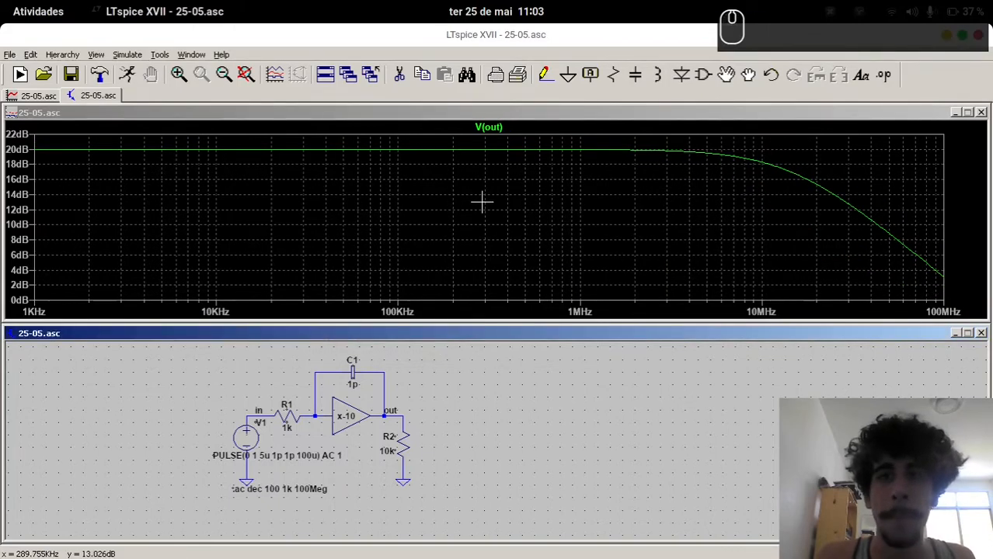
Measure the amplifier's −3 dB cutoff frequency with a cursor placed at about 17 dB on the V(out) curve
{"action": "left_click", "coordinate": [489, 128]}
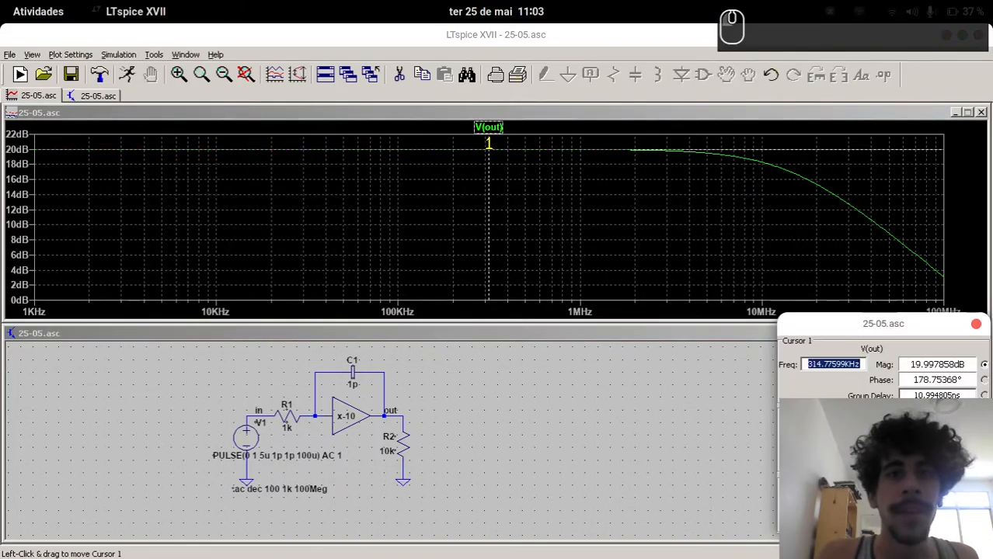
{"action": "mouse_move", "coordinate": [487, 149]}
{"action": "left_mouse_down"}
{"action": "mouse_move", "coordinate": [129, 149]}
{"action": "mouse_move", "coordinate": [791, 144]}
{"action": "left_mouse_up"}
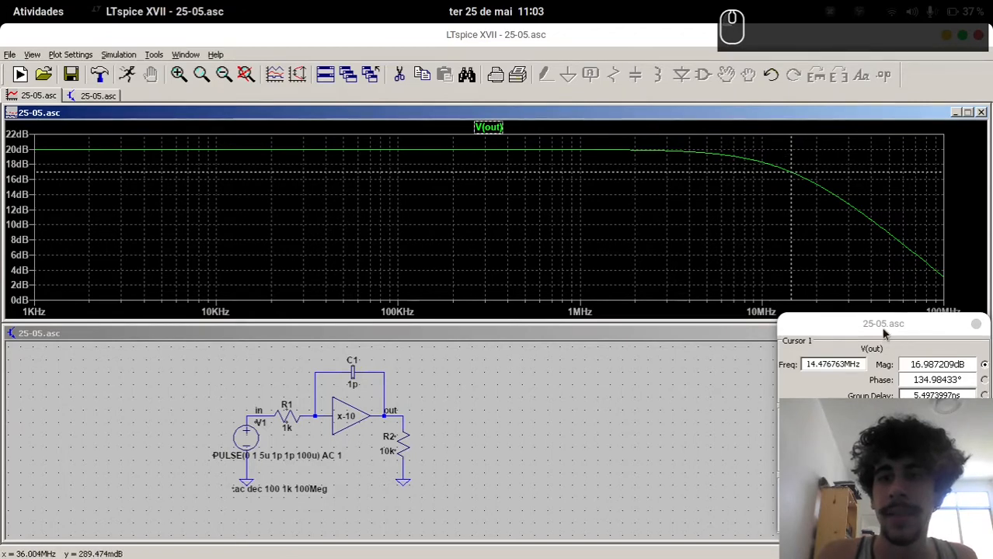
{"action": "left_click_drag", "start_coordinate": [883, 332], "coordinate": [477, 256]}
{"action": "left_click_drag", "start_coordinate": [504, 288], "coordinate": [567, 289]}
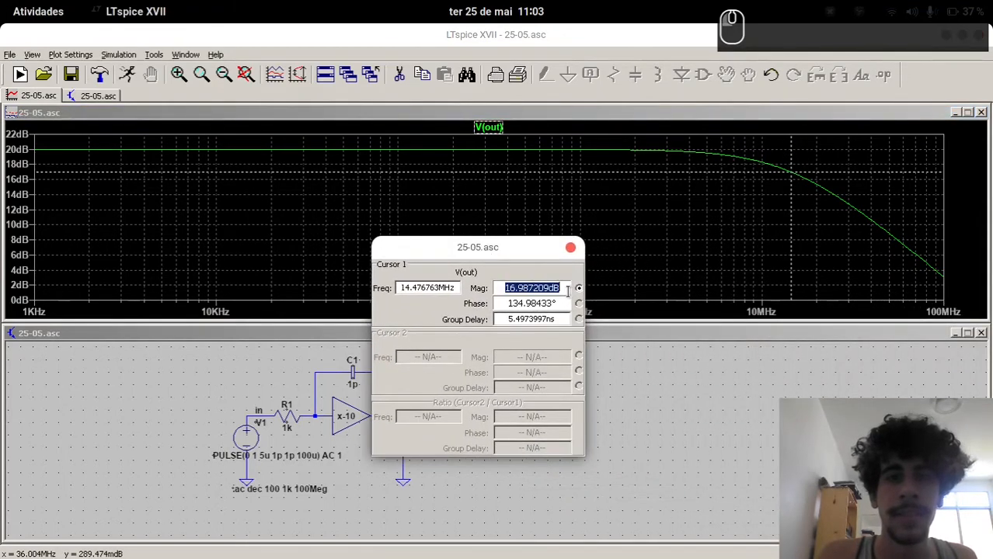
{"action": "left_click_drag", "start_coordinate": [397, 289], "coordinate": [490, 274]}
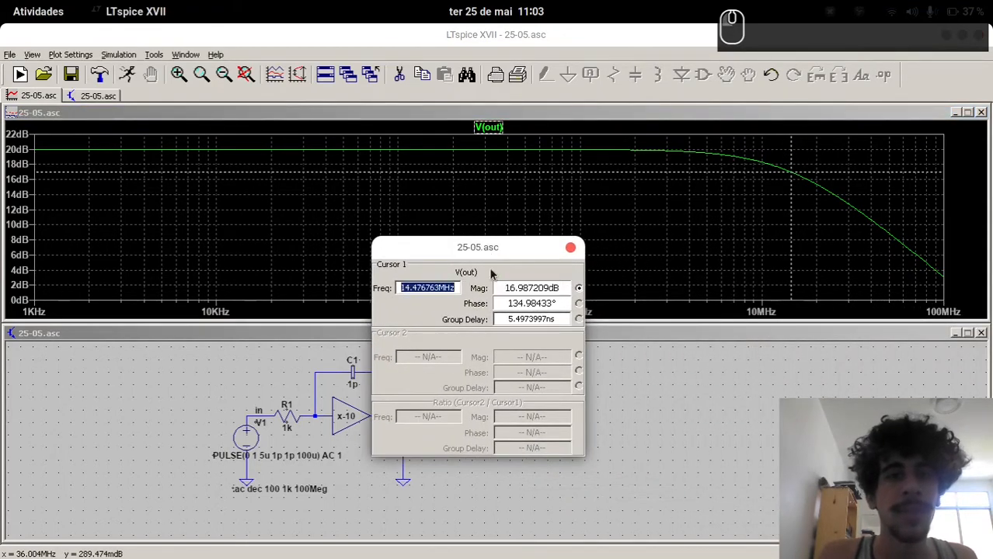
{"action": "left_click", "coordinate": [571, 249]}
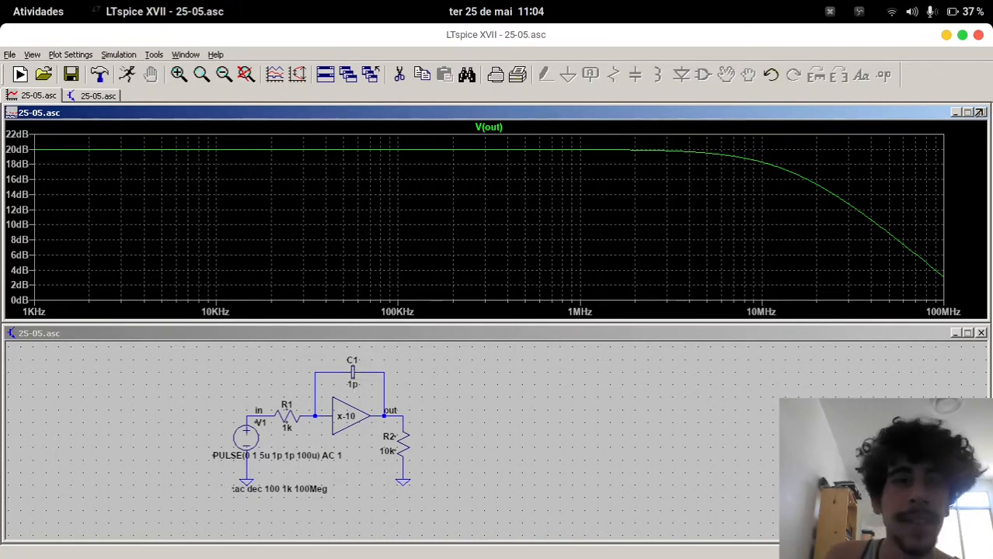
Close the frequency-response plot and duplicate the whole amplifier circuit, with its source and AC directive, beside the original
{"action": "left_click", "coordinate": [982, 113]}
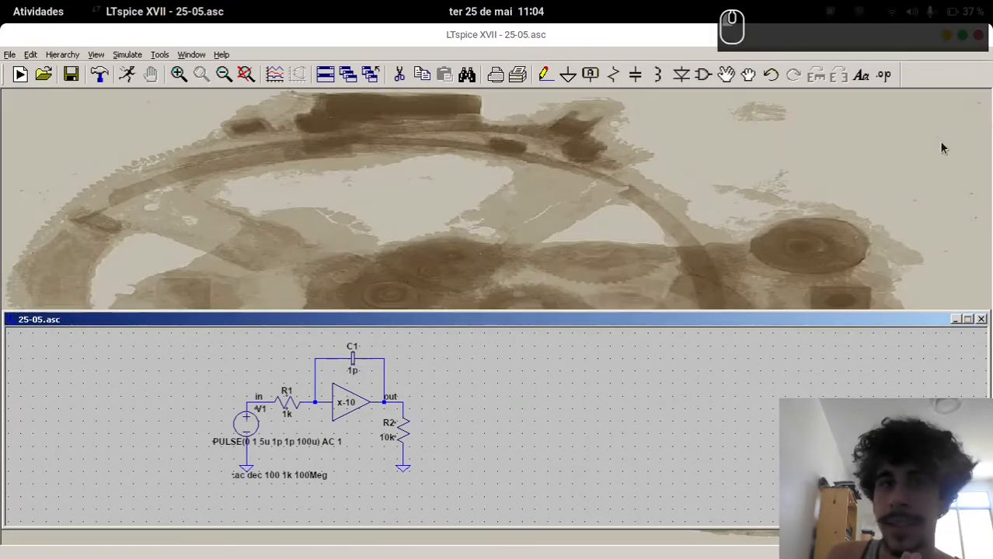
{"action": "double_click", "coordinate": [616, 319]}
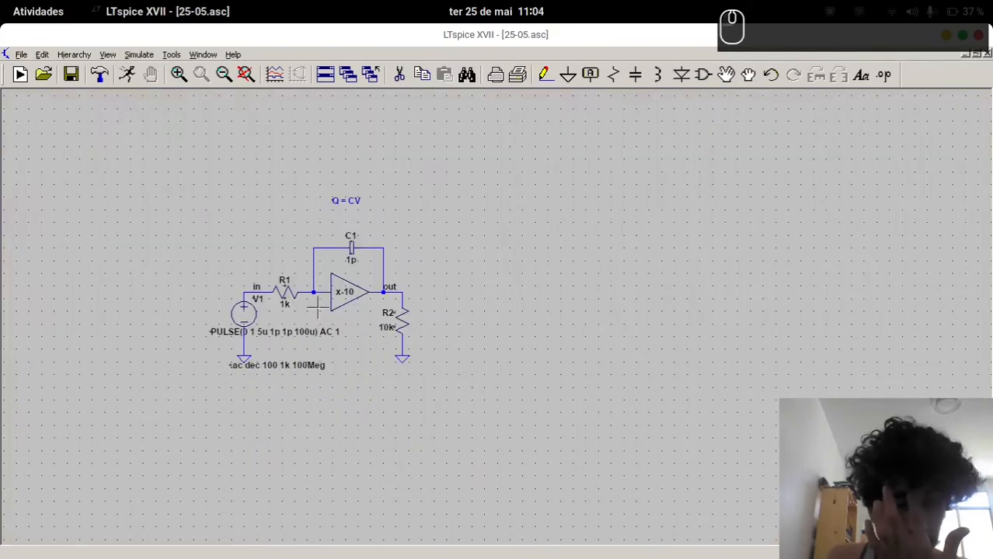
{"action": "scroll", "coordinate": [317, 309], "scroll_direction": "up", "scroll_amount": 1}
{"action": "key", "text": "F6"}
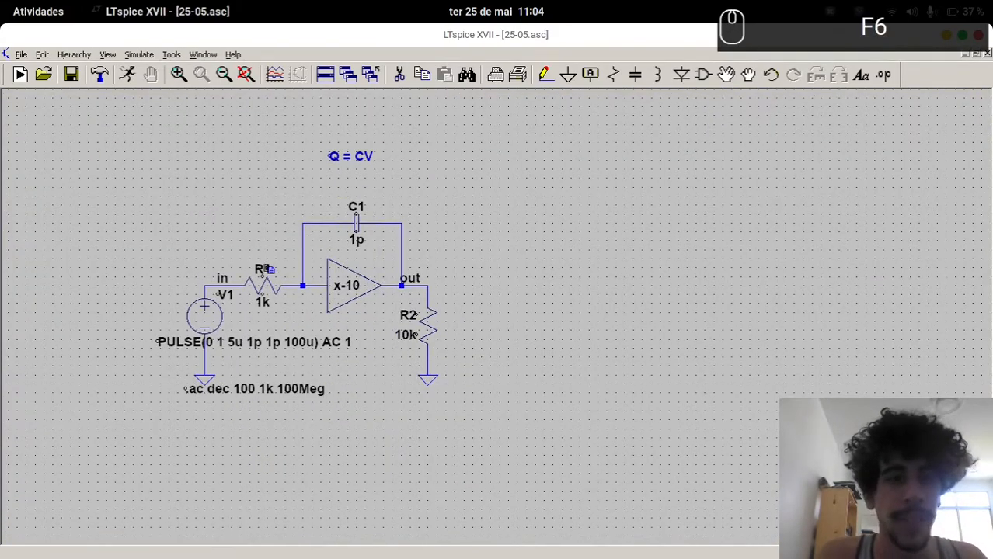
{"action": "left_click_drag", "start_coordinate": [147, 186], "coordinate": [477, 435]}
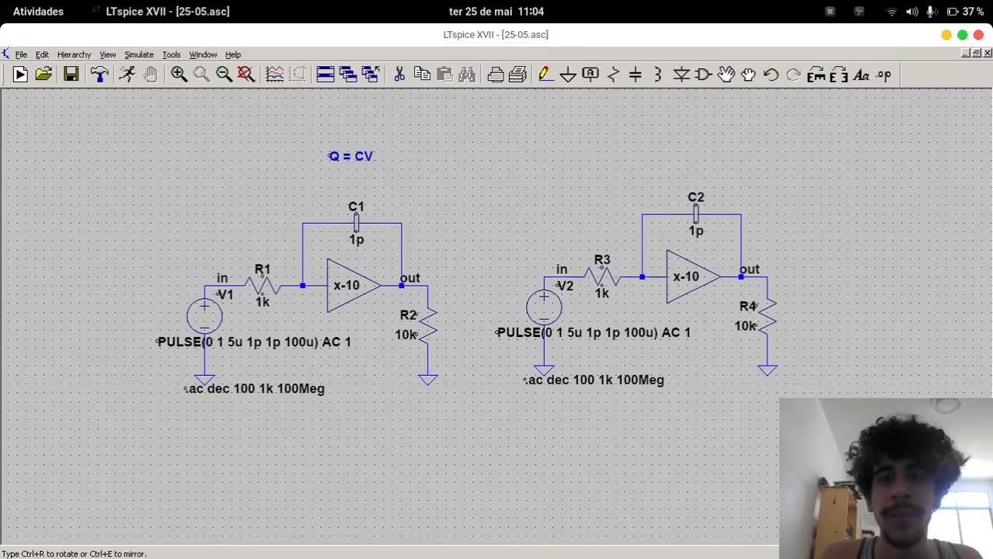
{"action": "left_click", "coordinate": [645, 309]}
{"action": "key", "text": "Escape"}
Reduce the duplicated source V2's value to AC 1 and move that text closer to the source
{"action": "key", "text": "F7"}
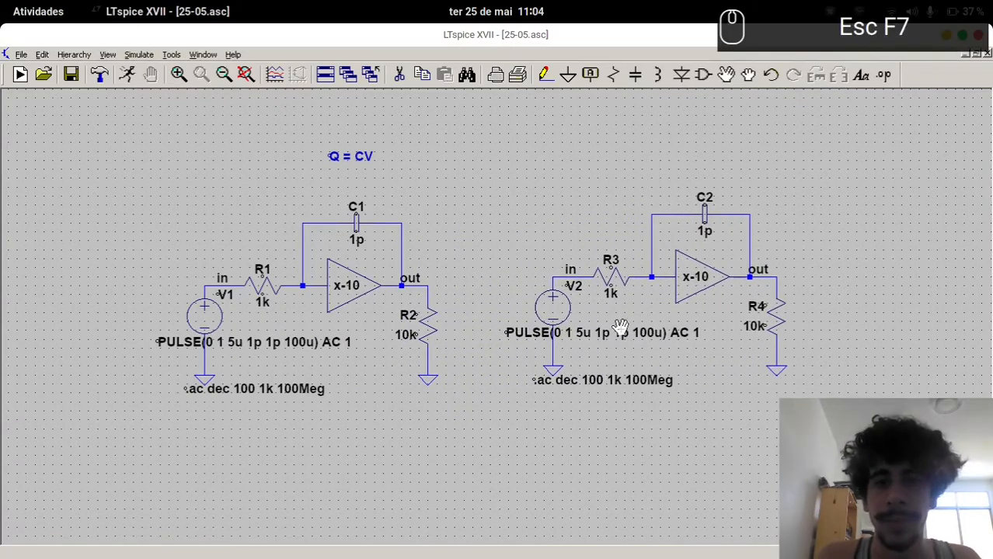
{"action": "key", "text": "Escape"}
{"action": "right_click", "coordinate": [622, 333]}
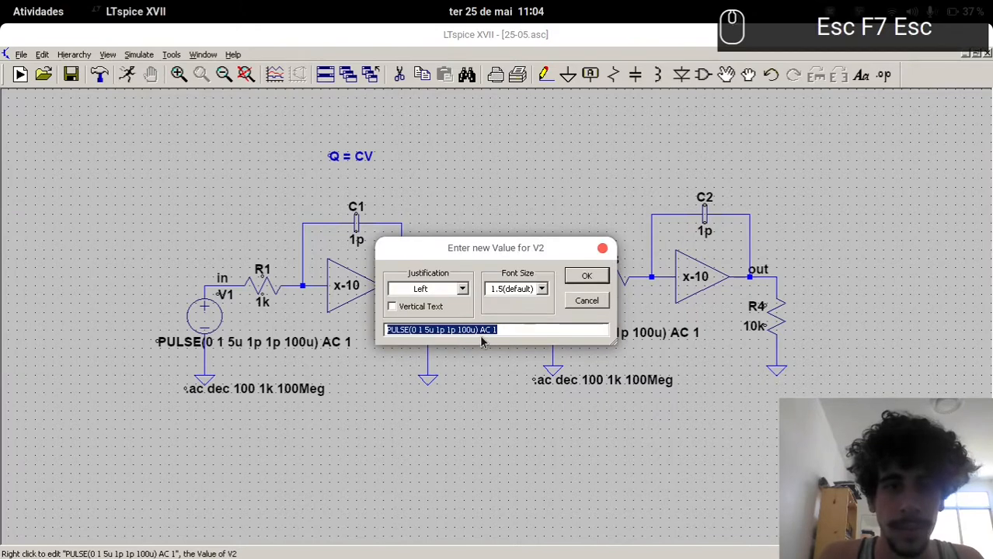
{"action": "left_click_drag", "start_coordinate": [480, 334], "coordinate": [315, 317]}
{"action": "key", "text": "BackSpace"}
{"action": "key", "text": "Delete"}
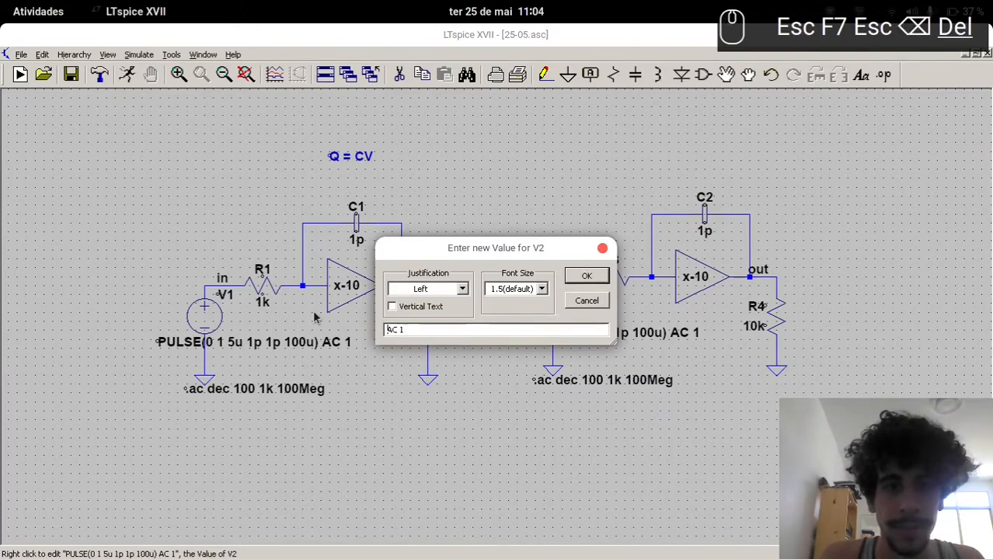
{"action": "key", "text": "Return"}
{"action": "key", "text": "F7"}
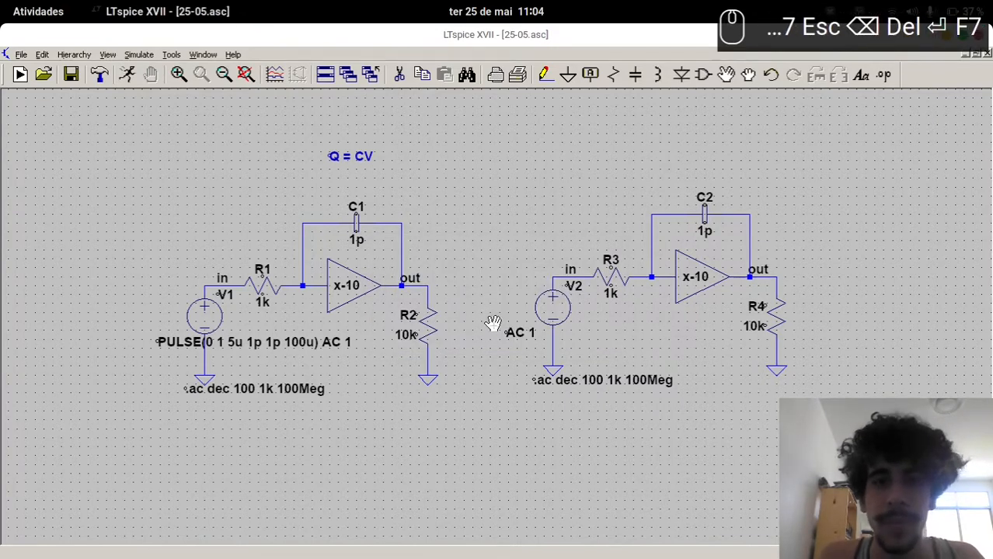
{"action": "left_click", "coordinate": [527, 334]}
{"action": "key", "text": "Escape"}
Rename the duplicated circuit's input net to in2 and its output net to out2
{"action": "right_click", "coordinate": [572, 270]}
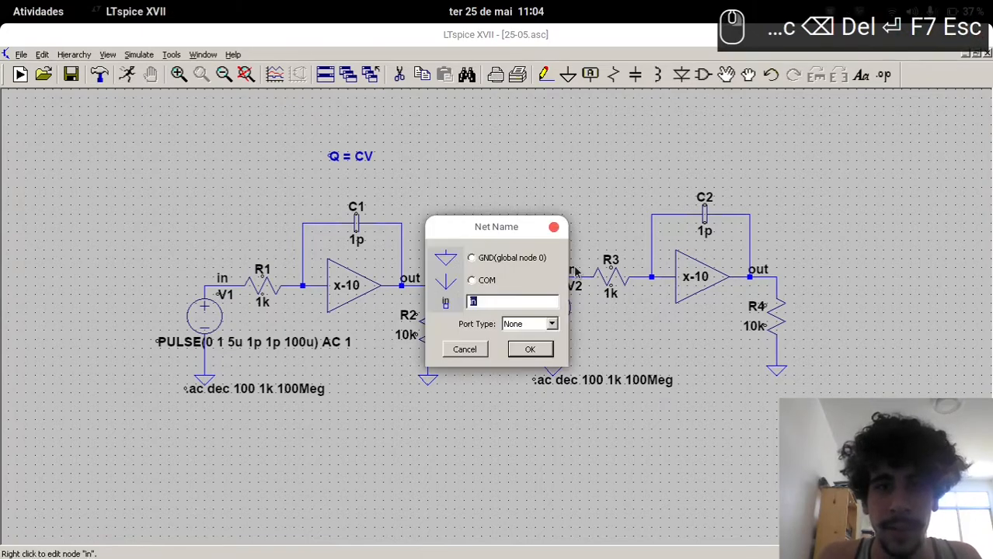
{"action": "type", "text": "in2"}
{"action": "key", "text": "Return"}
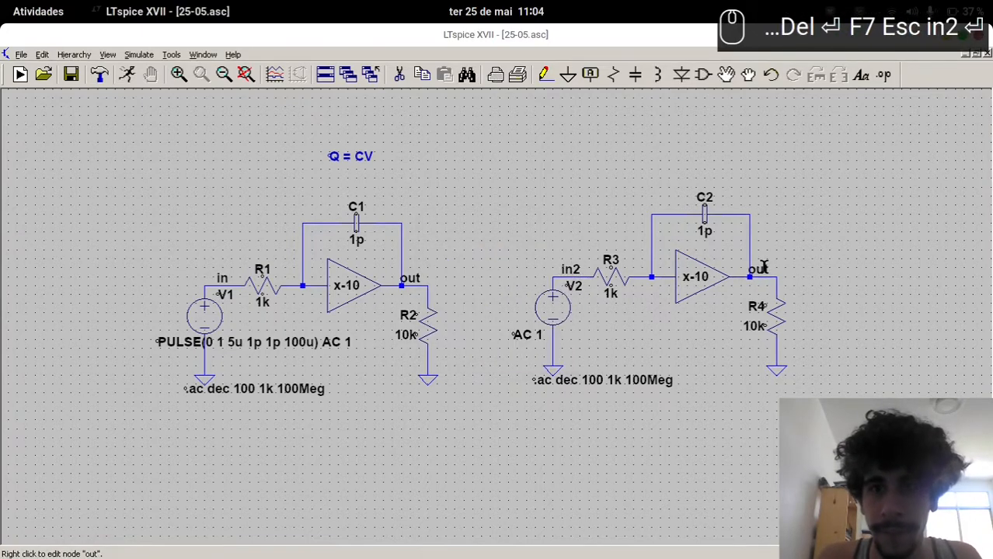
{"action": "right_click", "coordinate": [760, 268]}
{"action": "type", "text": "out2"}
{"action": "key", "text": "Return"}
{"action": "key", "text": "Delete"}
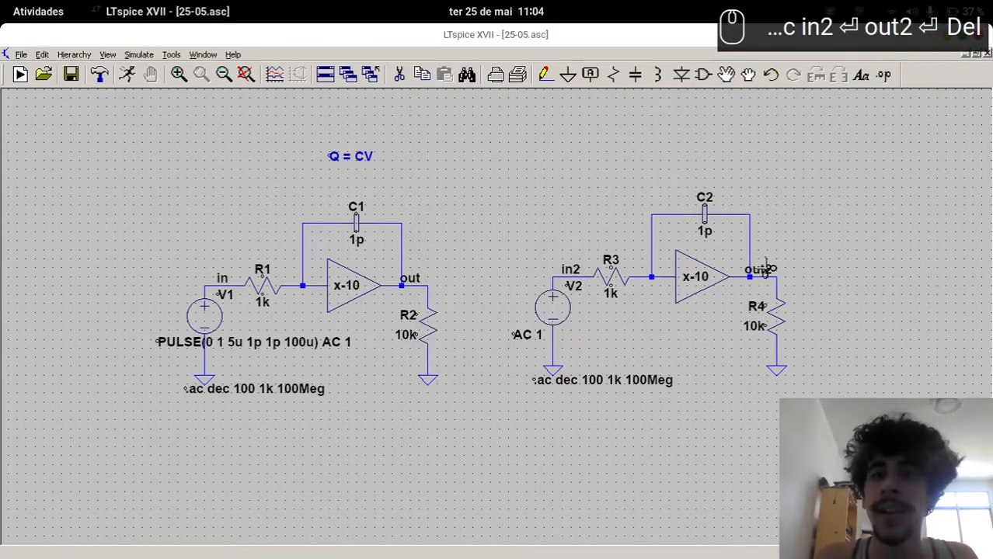
Delete the feedback capacitor and its connecting wires from the duplicated amplifier circuit
{"action": "left_click", "coordinate": [716, 216]}
{"action": "left_click", "coordinate": [742, 214]}
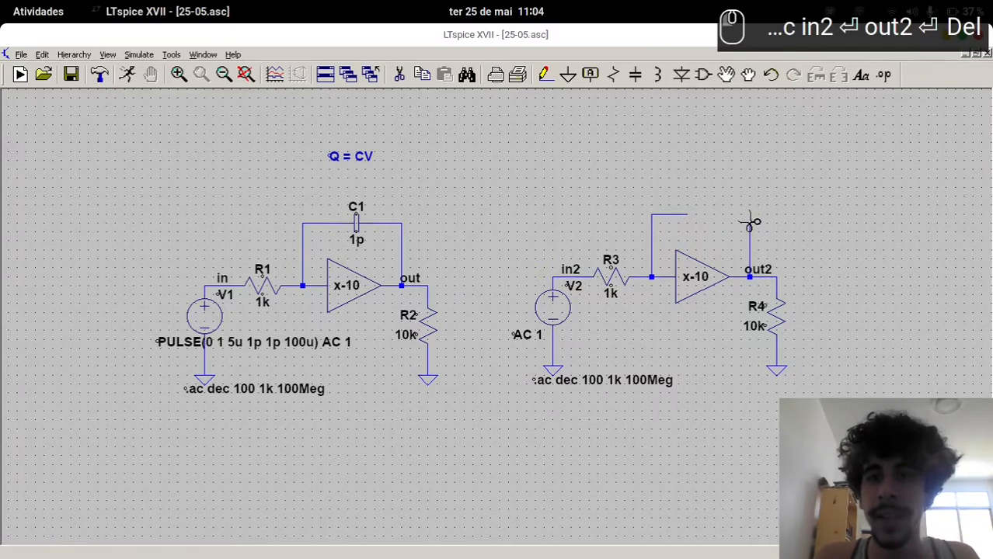
{"action": "left_click", "coordinate": [750, 225]}
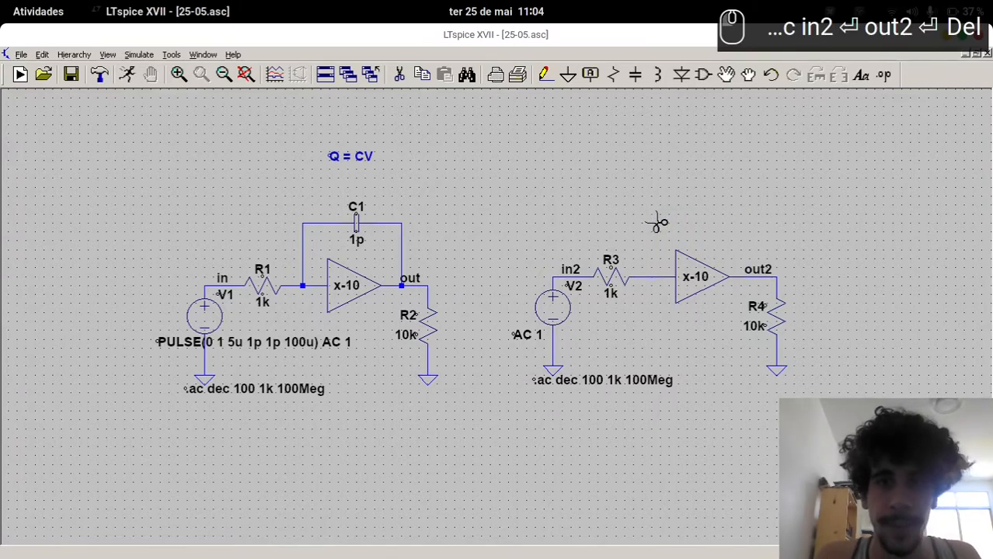
{"action": "key", "text": "Escape"}
Place a vertical capacitor below the wire between R3 and the duplicated amplifier's input
{"action": "key", "text": "c"}
{"action": "left_click", "coordinate": [642, 306]}
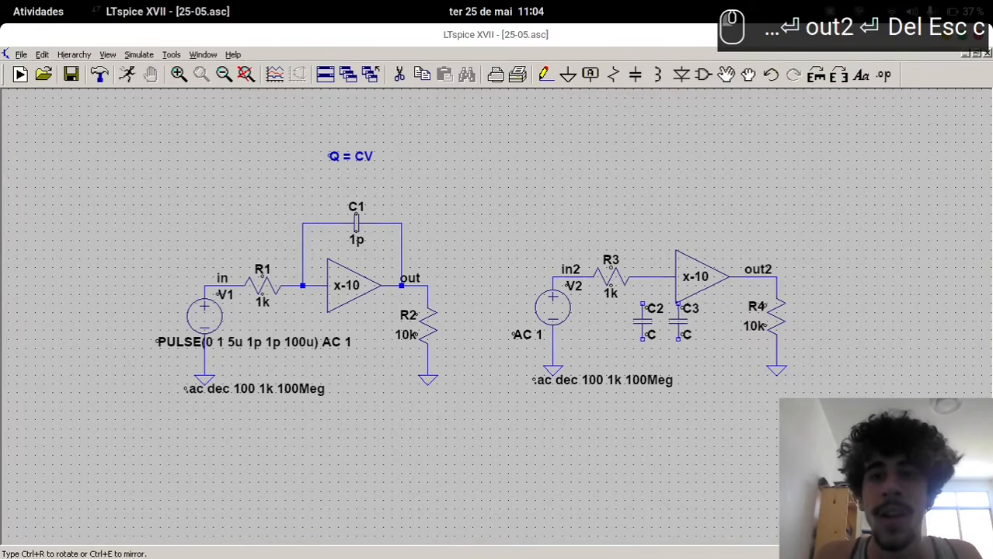
{"action": "key", "text": "Escape"}
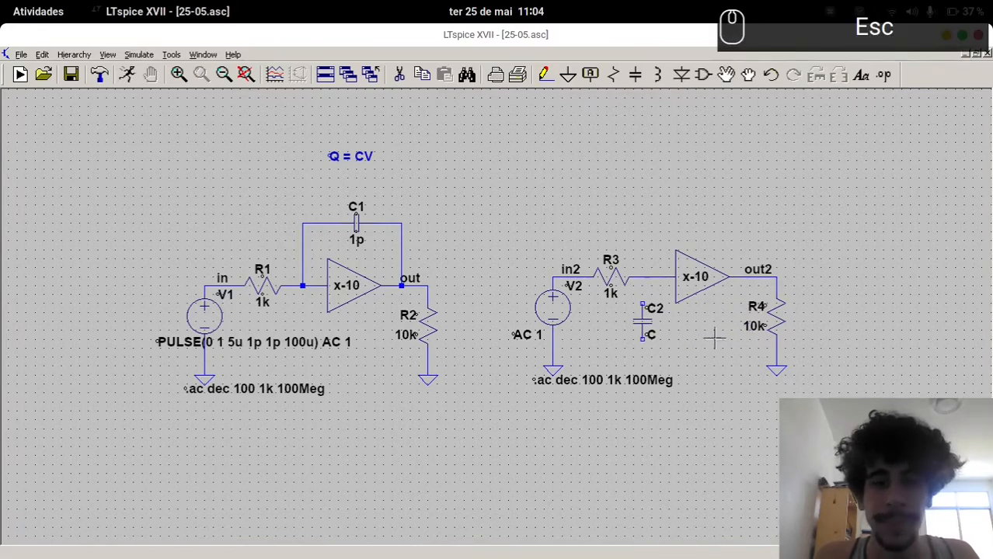
Shift the duplicated circuit's load resistor R4, its ground and the out2 label farther from the amplifier, stretching the output wire
{"action": "key", "text": "F8"}
{"action": "left_click_drag", "start_coordinate": [769, 402], "coordinate": [808, 173]}
{"action": "left_click_drag", "start_coordinate": [798, 289], "coordinate": [808, 289]}
{"action": "key", "text": "Escape"}
Place a second capacitor below the out2 wire and wire the tops of both capacitors to the amplifier's input and output nodes
{"action": "key", "text": "c"}
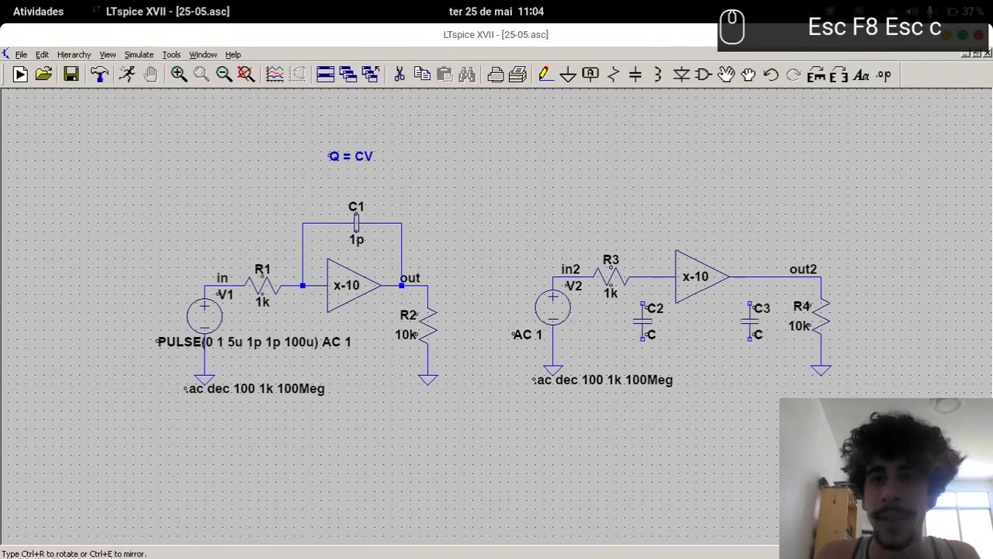
{"action": "left_click", "coordinate": [752, 318]}
{"action": "key", "text": "Escape"}
{"action": "key", "text": "F3"}
{"action": "left_click", "coordinate": [750, 305]}
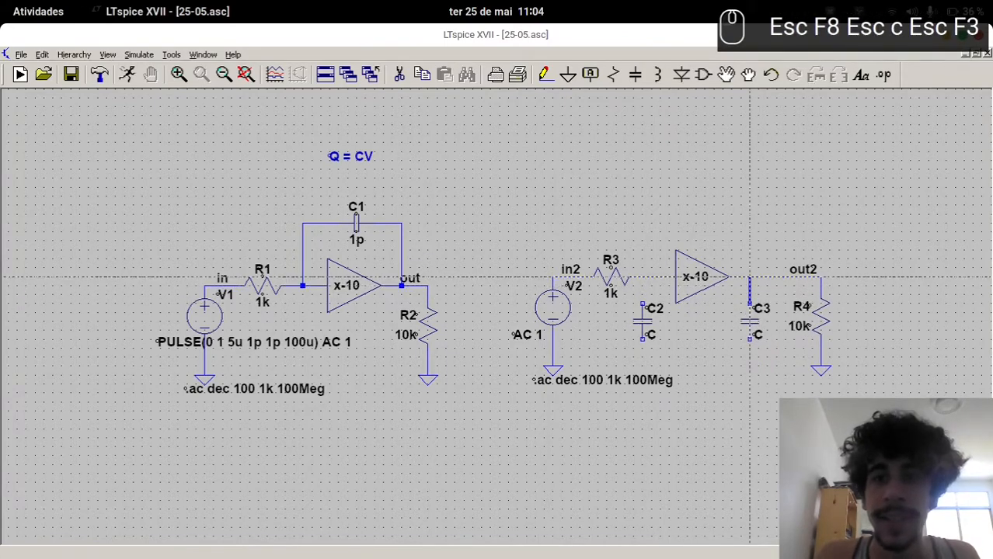
{"action": "left_click", "coordinate": [749, 277]}
{"action": "left_click", "coordinate": [642, 304]}
{"action": "left_click", "coordinate": [642, 276]}
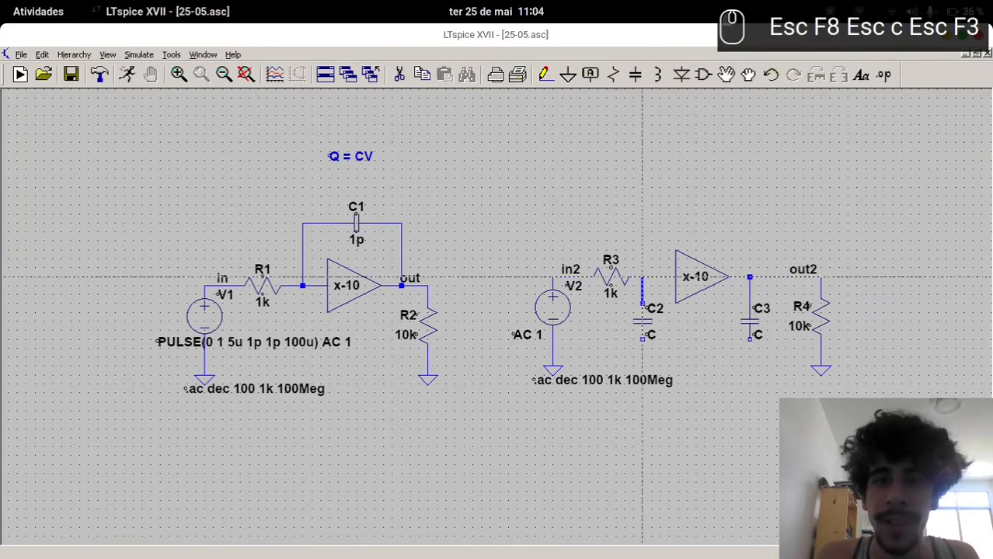
{"action": "key", "text": "Escape"}
Ground the lower end of input-side capacitor C2, moving the duplicated .ac directive clear of the new ground symbol
{"action": "key", "text": "g"}
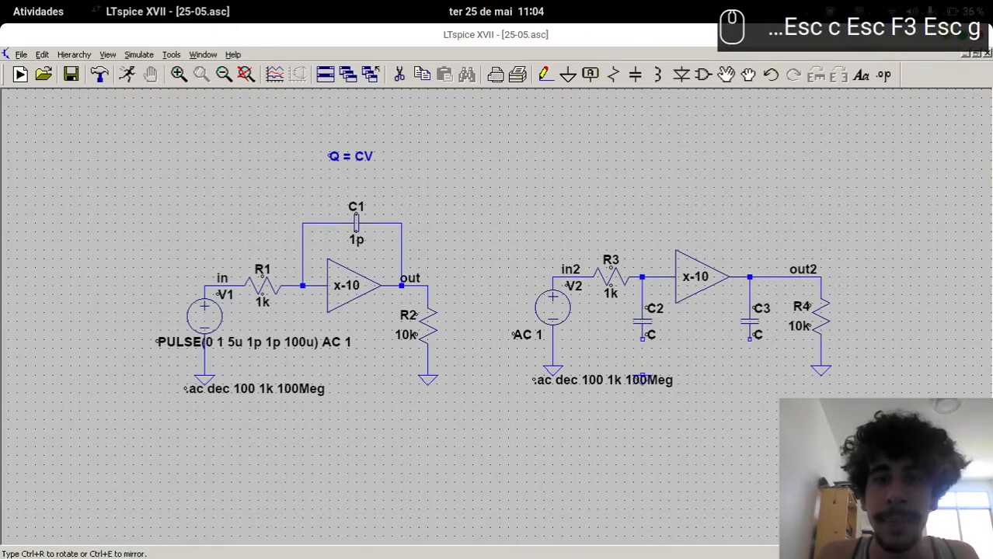
{"action": "left_click", "coordinate": [642, 365]}
{"action": "key", "text": "Escape"}
{"action": "key", "text": "F7"}
{"action": "left_click", "coordinate": [626, 379]}
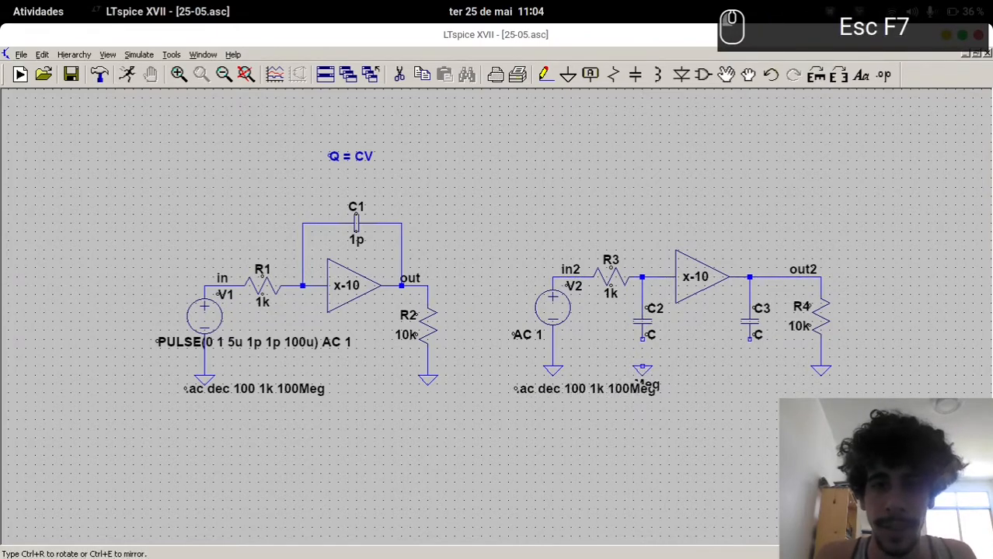
{"action": "left_click", "coordinate": [622, 383]}
{"action": "key", "text": "Escape"}
{"action": "key", "text": "F3"}
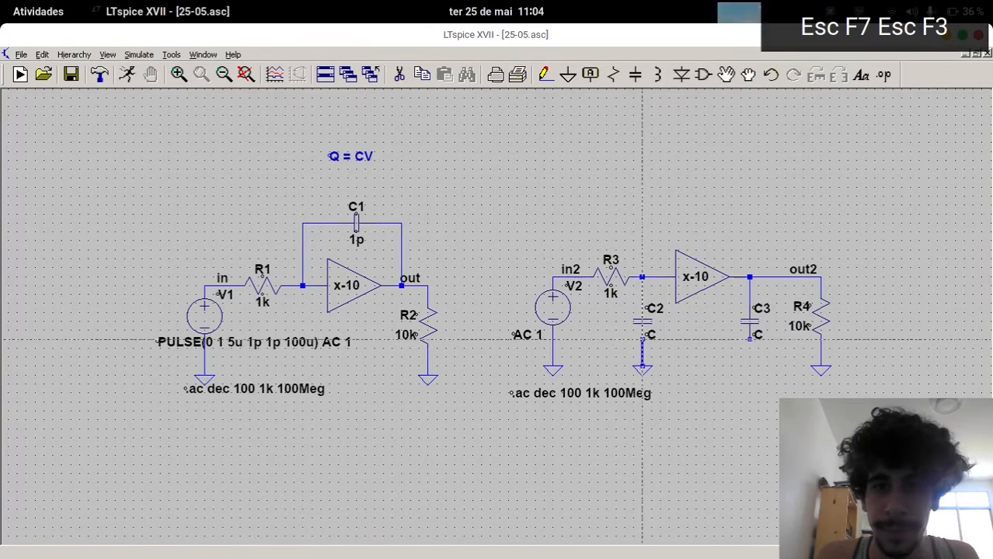
{"action": "left_click", "coordinate": [642, 340]}
Ground the lower end of output-side capacitor C3 and save the schematic
{"action": "key", "text": "g"}
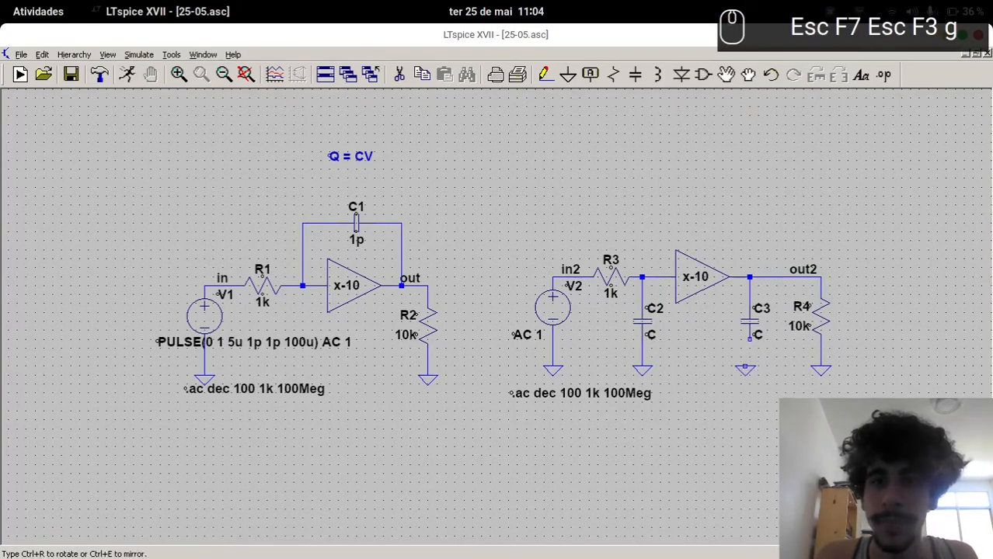
{"action": "left_click", "coordinate": [748, 367]}
{"action": "key", "text": "Escape"}
{"action": "key", "text": "F3"}
{"action": "left_click", "coordinate": [749, 365]}
{"action": "left_click", "coordinate": [750, 340]}
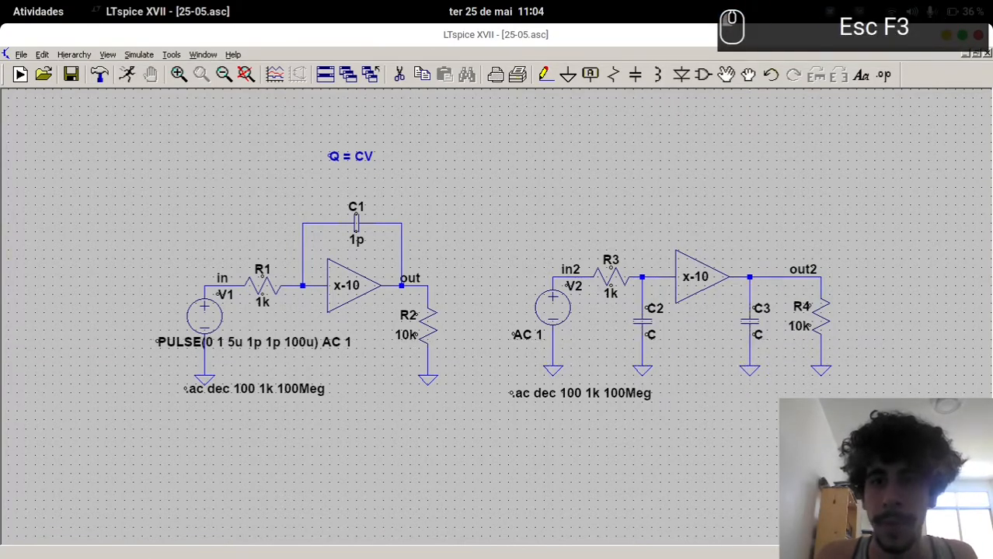
{"action": "key", "text": "Escape"}
{"action": "key", "text": "ctrl+s"}
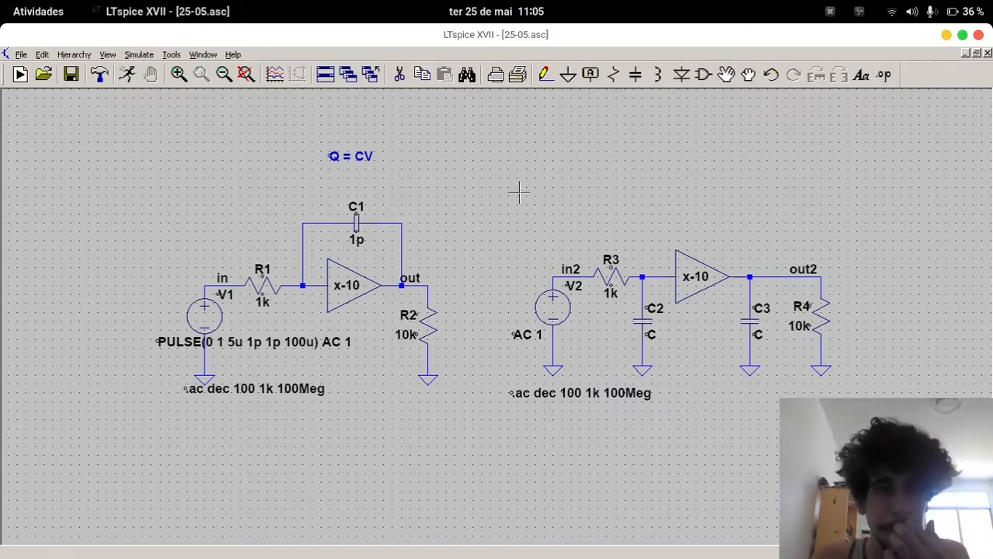
Move the Q = CV comment to the space between the two circuits
{"action": "key", "text": "F7"}
{"action": "left_click", "coordinate": [365, 156]}
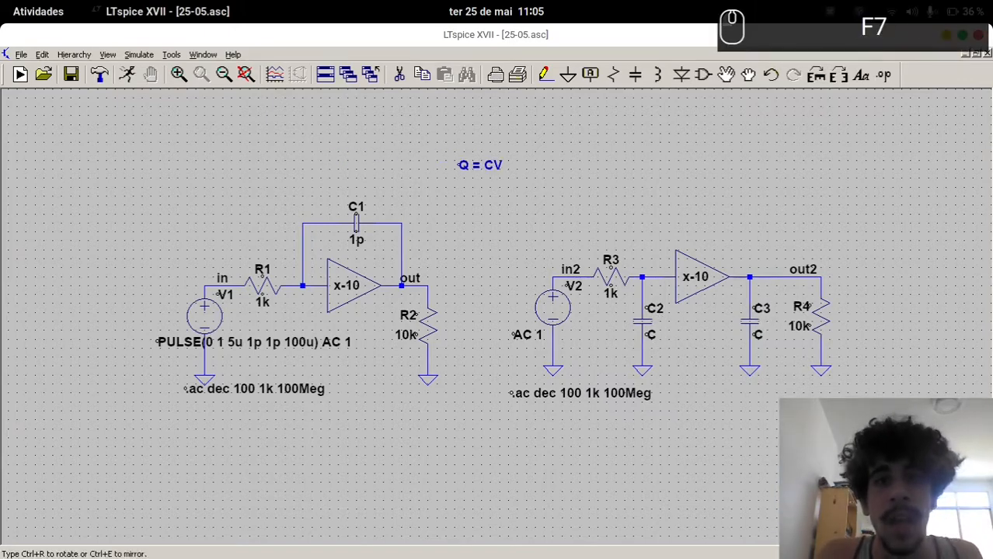
{"action": "key", "text": "Escape"}
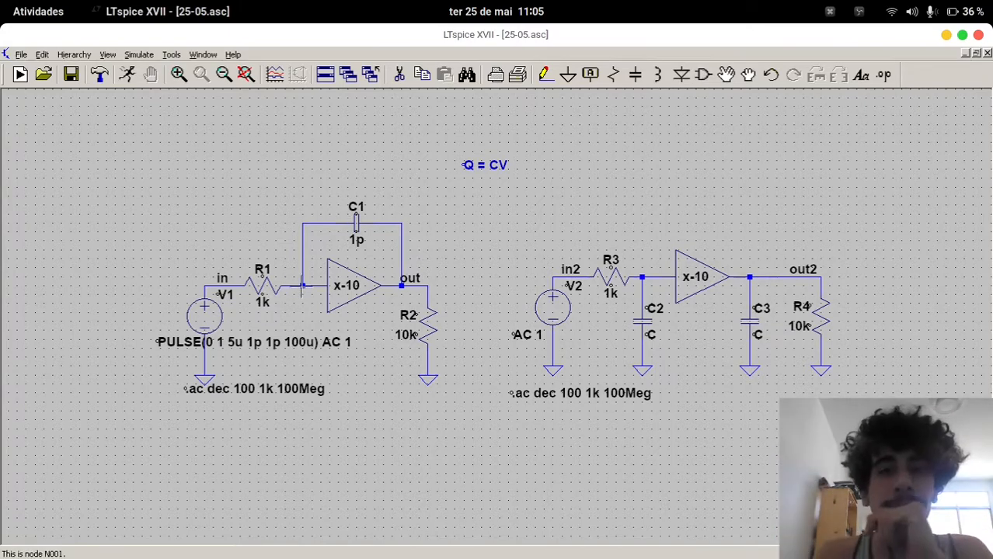
{"action": "left_click", "coordinate": [520, 193]}
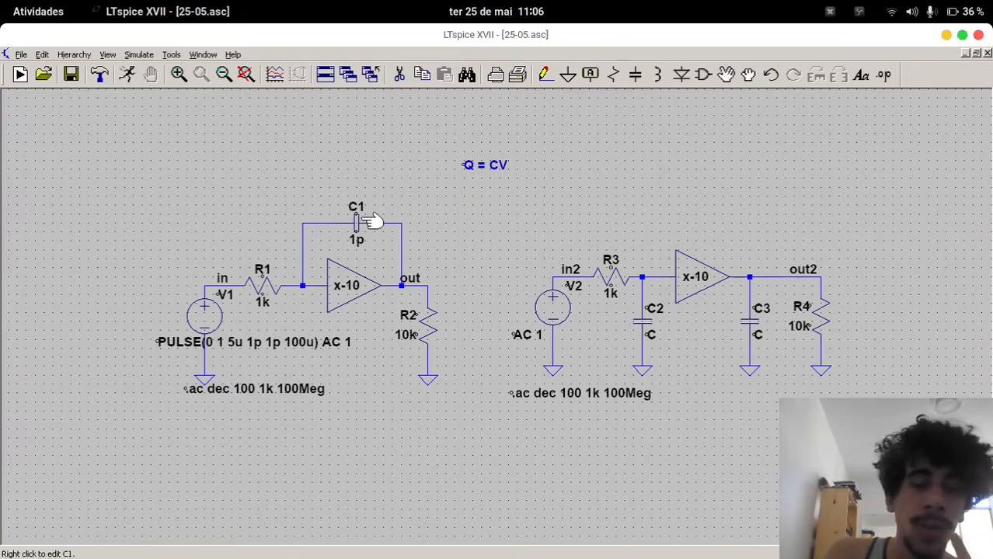
Change the charge formula comment to Q1 = C1*VC1
{"action": "right_click", "coordinate": [472, 165]}
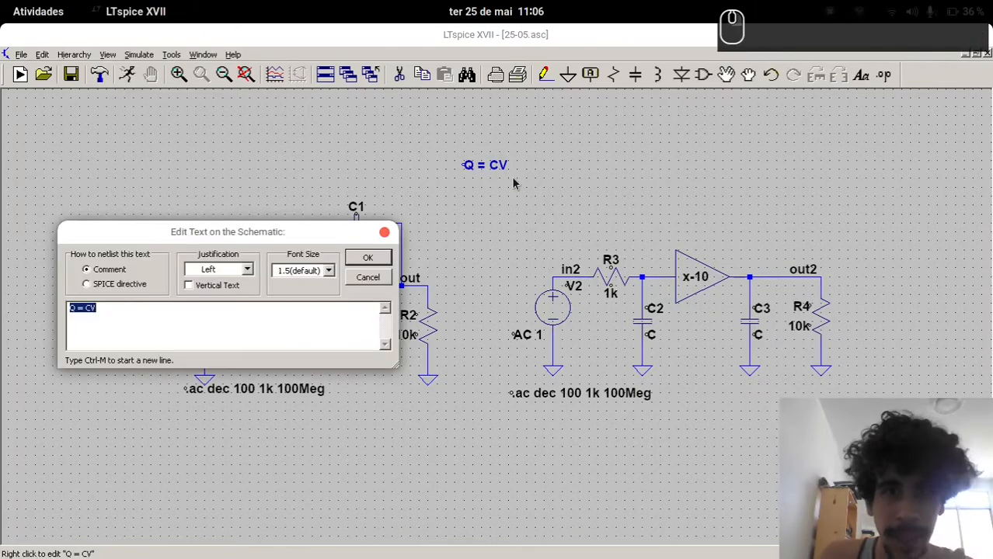
{"action": "key", "text": "Left"}
{"action": "key", "text": "Left"}
{"action": "key", "text": "Left"}
{"action": "key", "text": "Left"}
{"action": "key", "text": "Left"}
{"action": "type", "text": "1"}
{"action": "key", "text": "Right"}
{"action": "key", "text": "Right"}
{"action": "key", "text": "Right"}
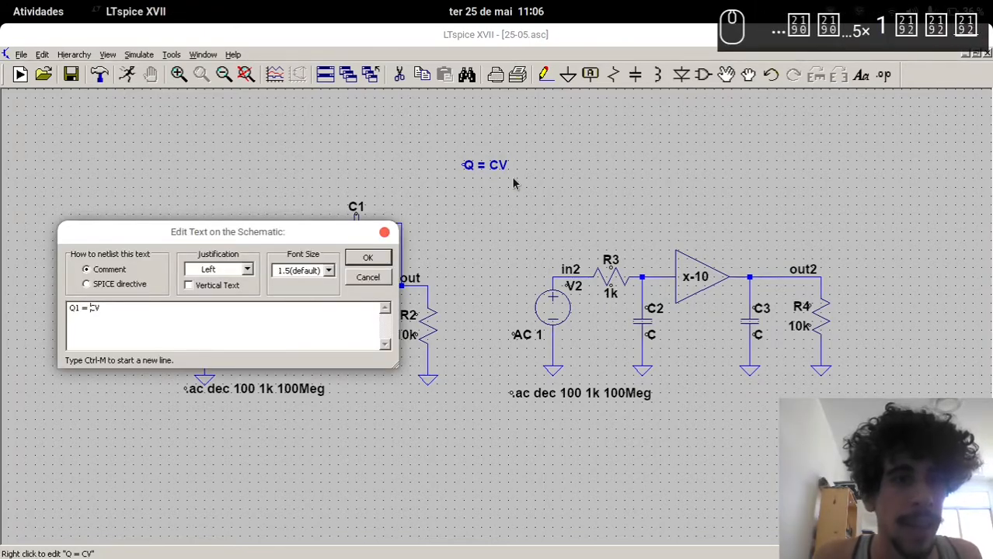
{"action": "key", "text": "Right"}
{"action": "type", "text": "1"}
{"action": "key", "text": "Right"}
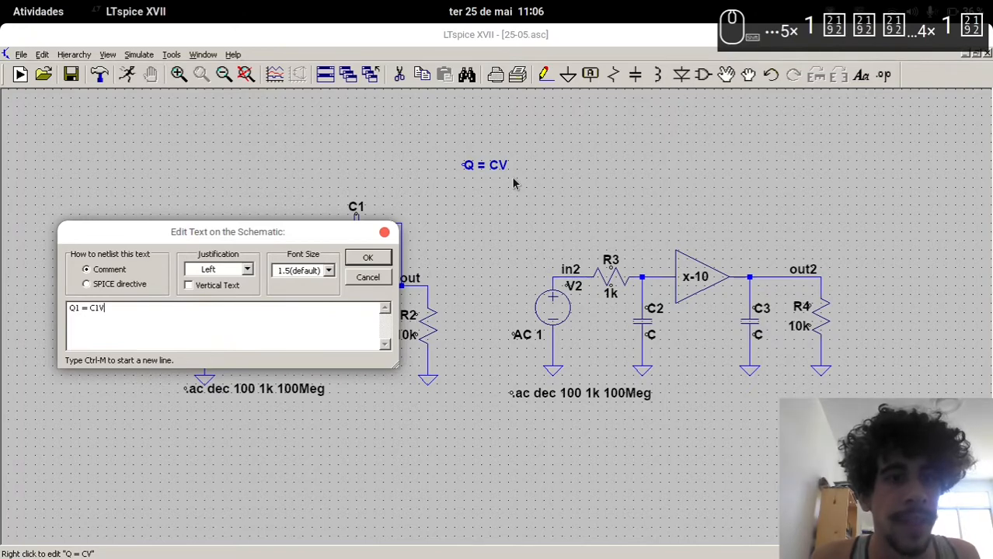
{"action": "key", "text": "Left"}
{"action": "type", "text": "*"}
{"action": "key", "text": "Right"}
{"action": "type", "text": "C!"}
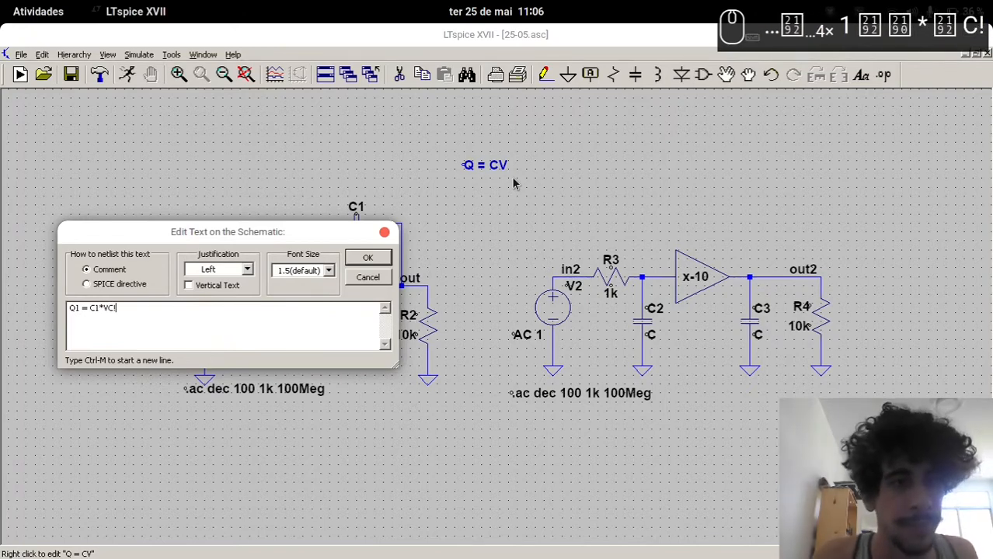
{"action": "key", "text": "Return"}
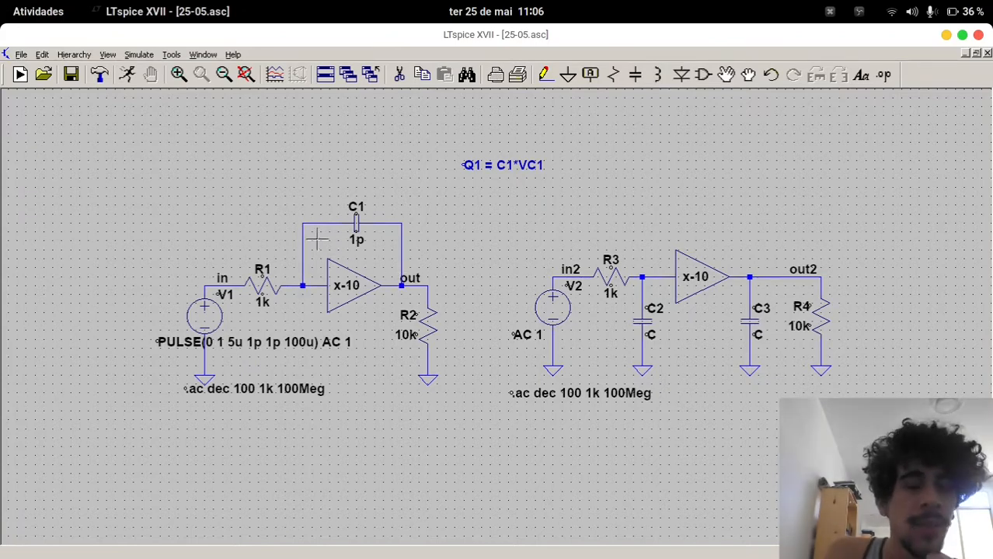
Label the amplifier-input side of capacitor C1 as net 1 and its output side as net -10
{"action": "key", "text": "F4"}
{"action": "type", "text": "1"}
{"action": "key", "text": "Return"}
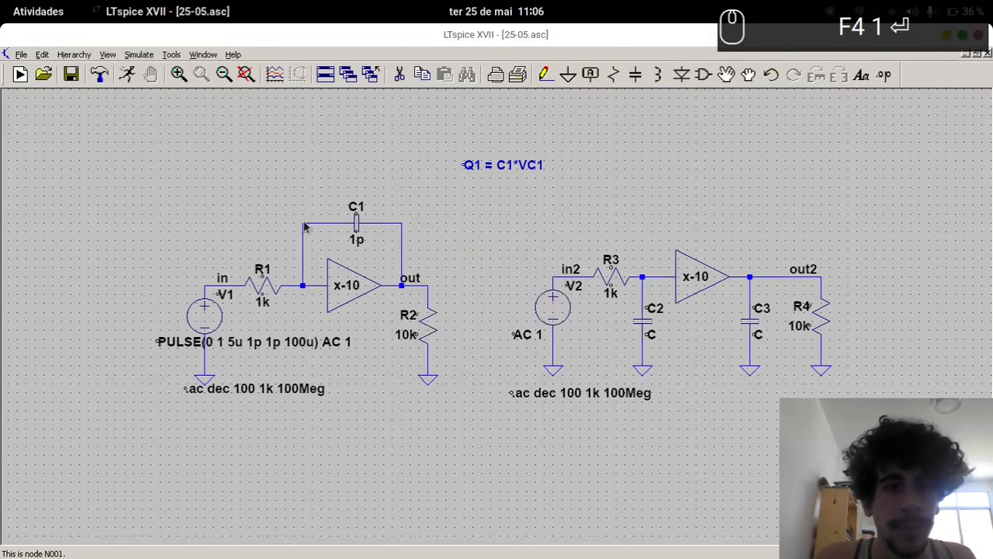
{"action": "left_click", "coordinate": [303, 224]}
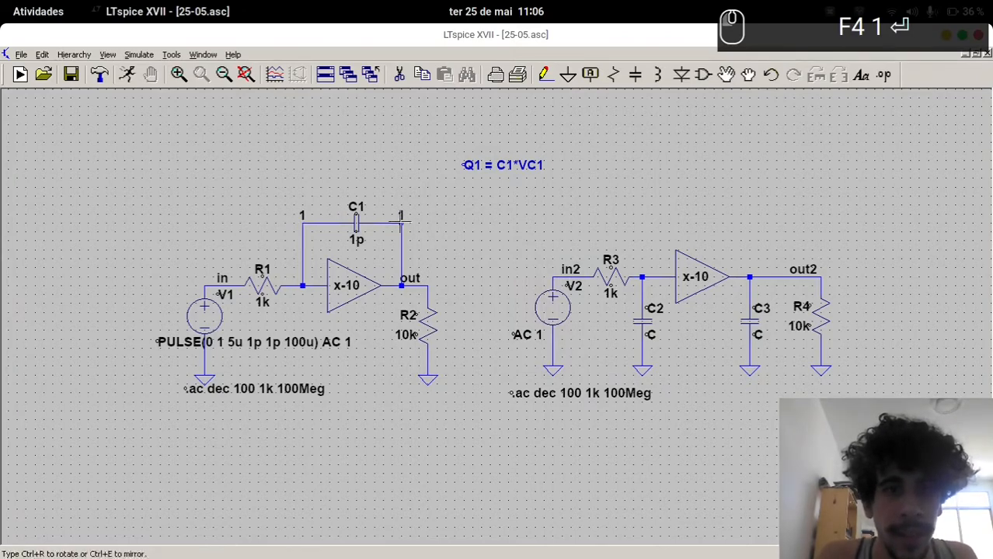
{"action": "left_click", "coordinate": [401, 223]}
{"action": "key", "text": "Escape"}
{"action": "right_click", "coordinate": [402, 212]}
{"action": "type", "text": "-10"}
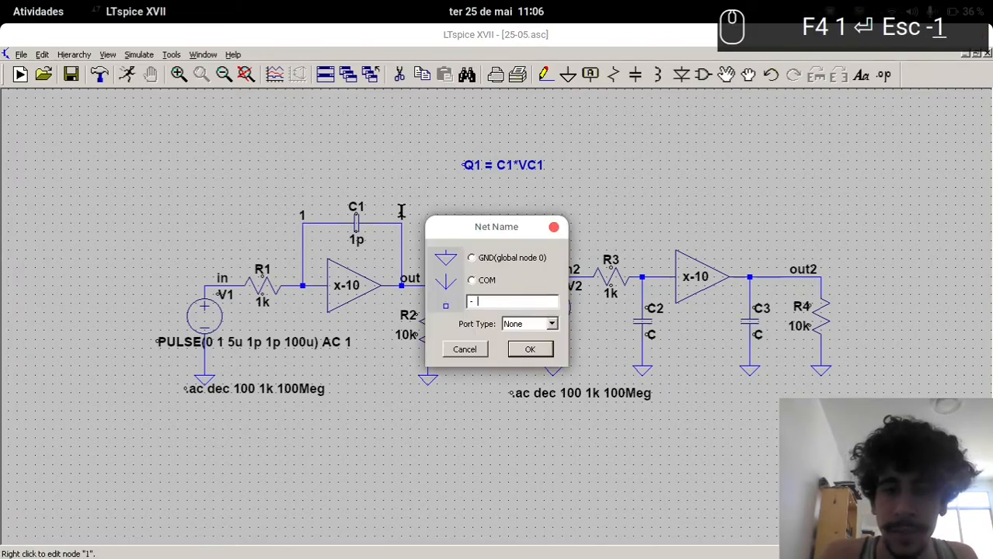
{"action": "key", "text": "Return"}
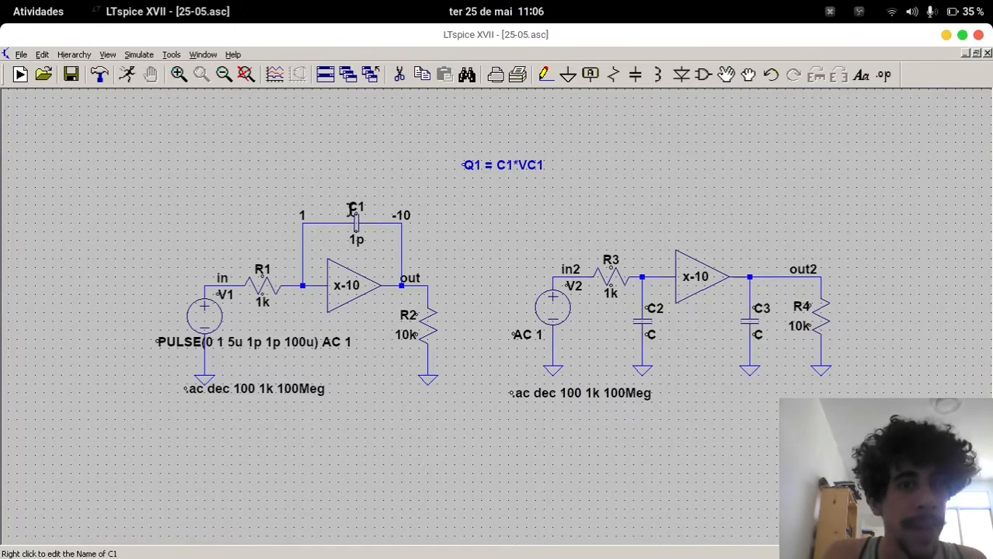
Extend the charge formula comment to Q1 = C1*VC1 = C1*(Vin-(-10Vin))
{"action": "right_click", "coordinate": [505, 165]}
{"action": "key", "text": "End"}
{"action": "type", "text": "= "}
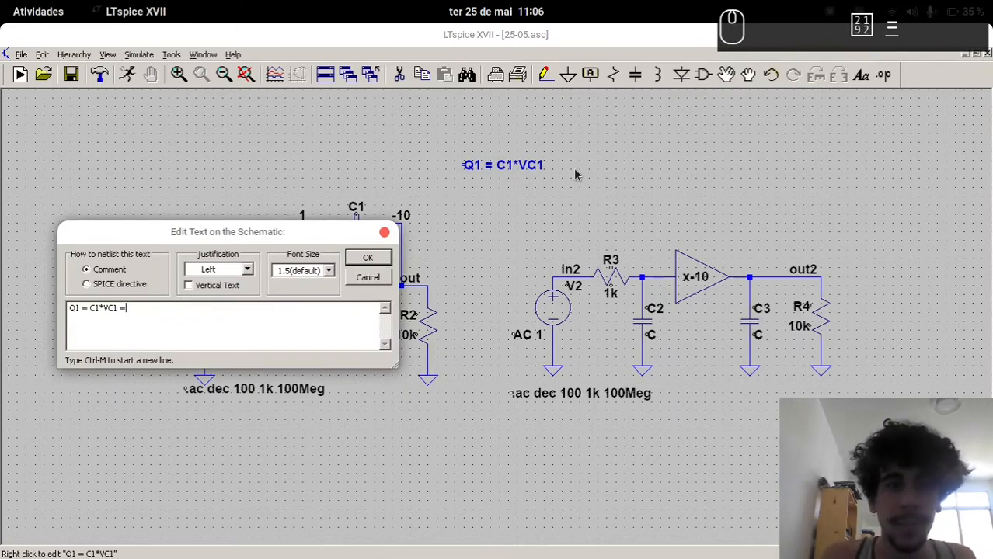
{"action": "type", "text": "C1 *"}
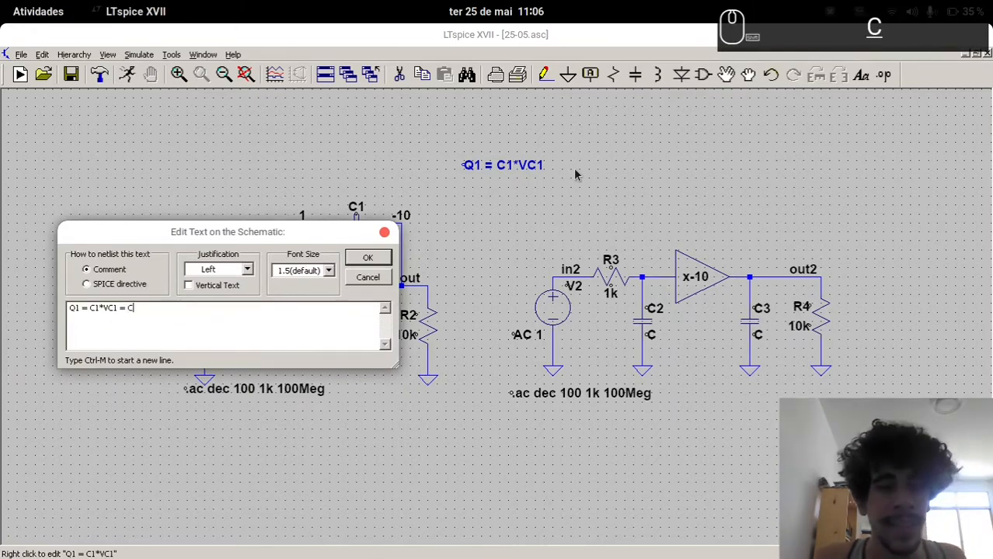
{"action": "key", "text": "BackSpace"}
{"action": "key", "text": "BackSpace"}
{"action": "key", "text": "BackSpace"}
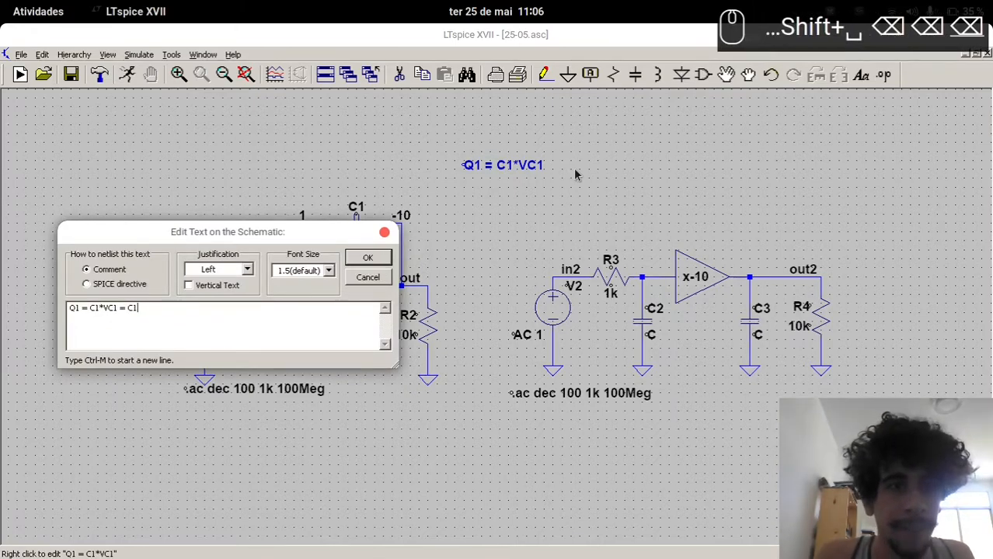
{"action": "type", "text": "*"}
{"action": "key", "text": "BackSpace"}
{"action": "type", "text": "()"}
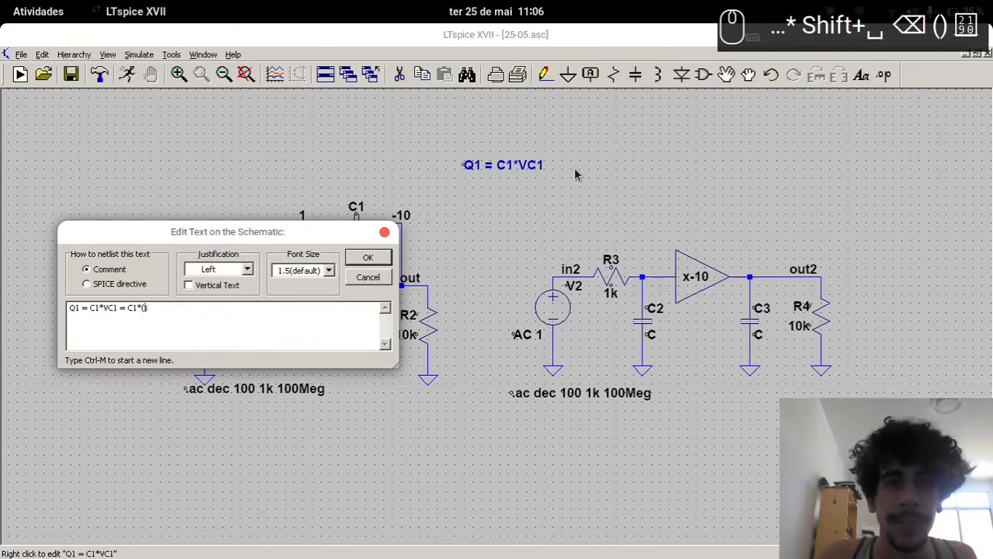
{"action": "left_click_drag", "start_coordinate": [251, 236], "coordinate": [405, 401]}
{"action": "type", "text": "Vin"}
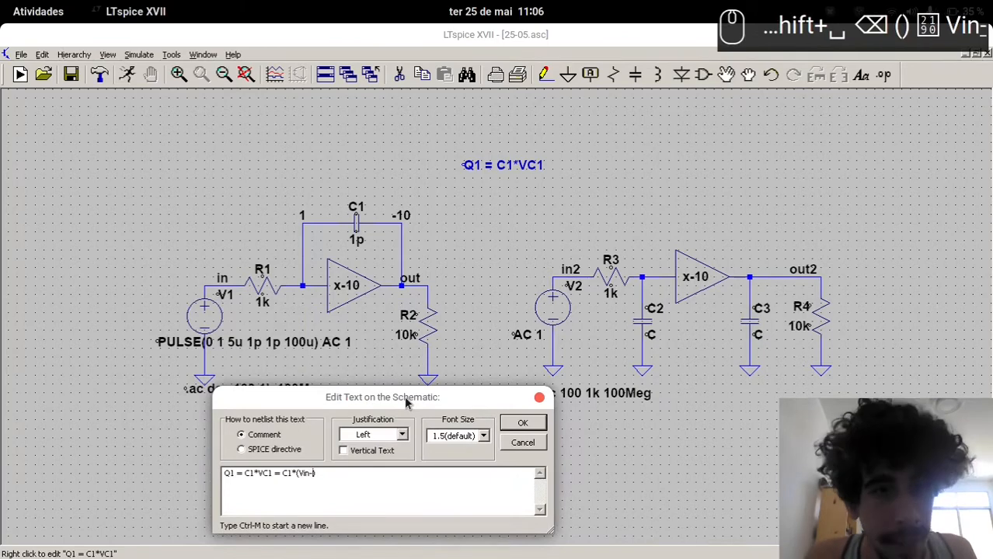
{"action": "type", "text": "-"}
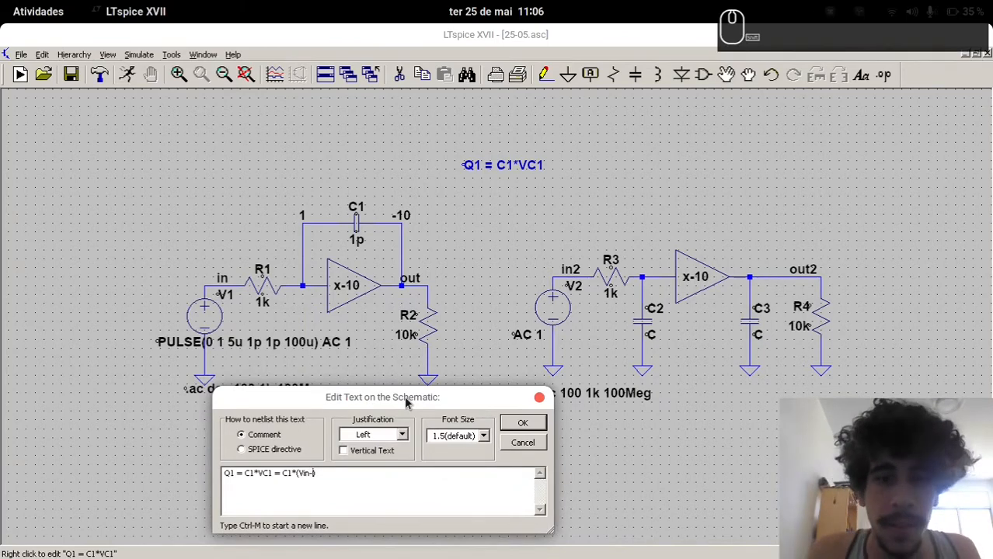
{"action": "type", "text": "(-)"}
{"action": "key", "text": "Left"}
{"action": "type", "text": "-10Vin"}
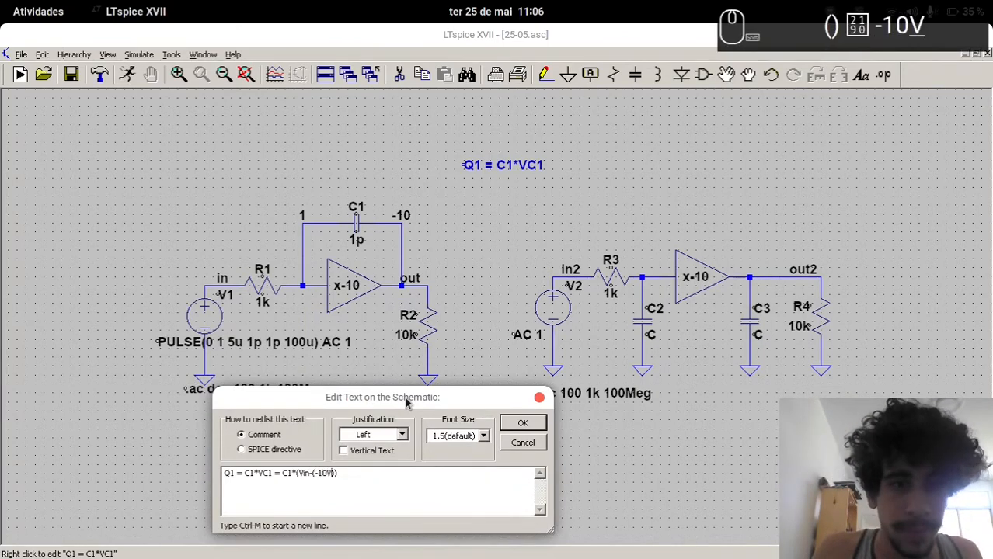
{"action": "key", "text": "Return"}
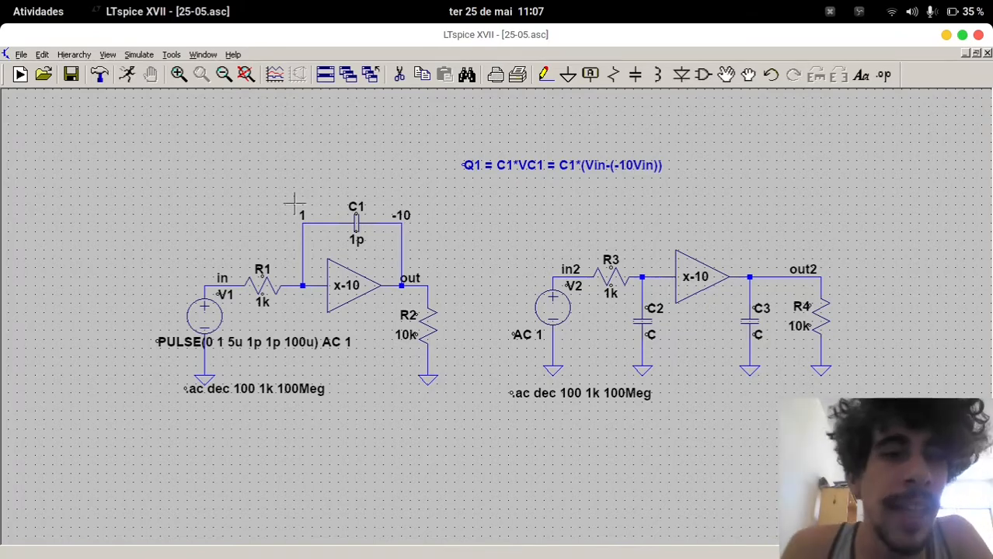
Extend the Q1 charge formula comment with = C1*Vin*11
{"action": "right_click", "coordinate": [601, 161]}
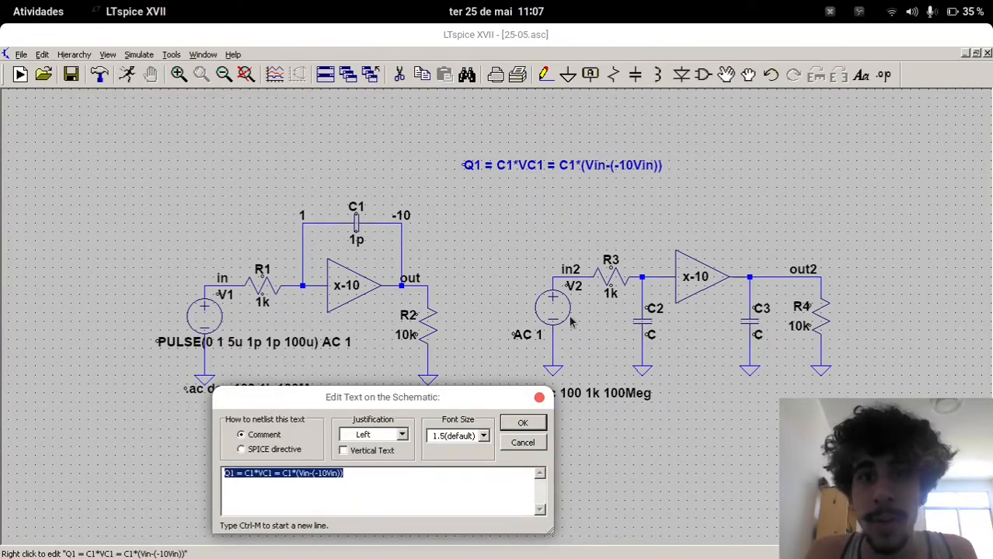
{"action": "left_click", "coordinate": [455, 496]}
{"action": "type", "text": "="}
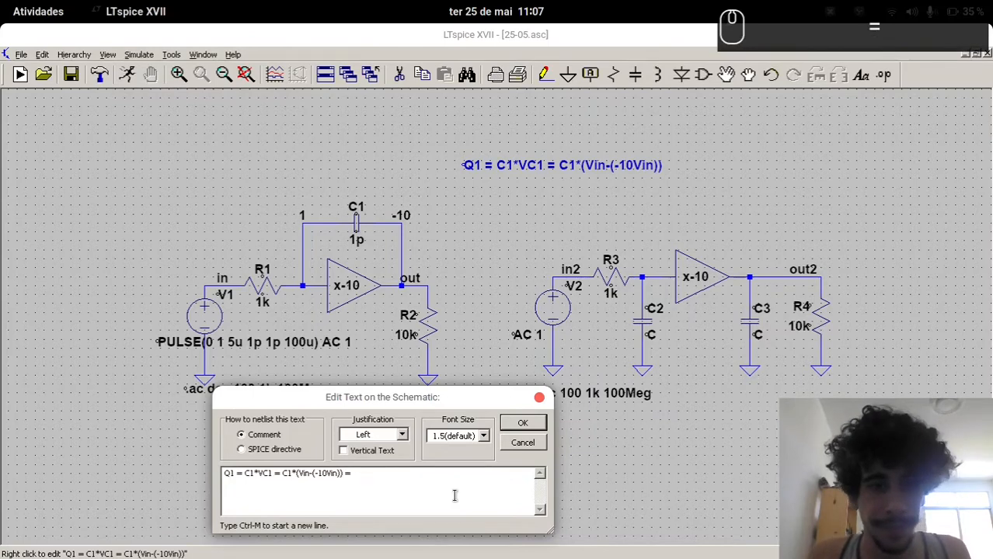
{"action": "type", "text": " C1*V"}
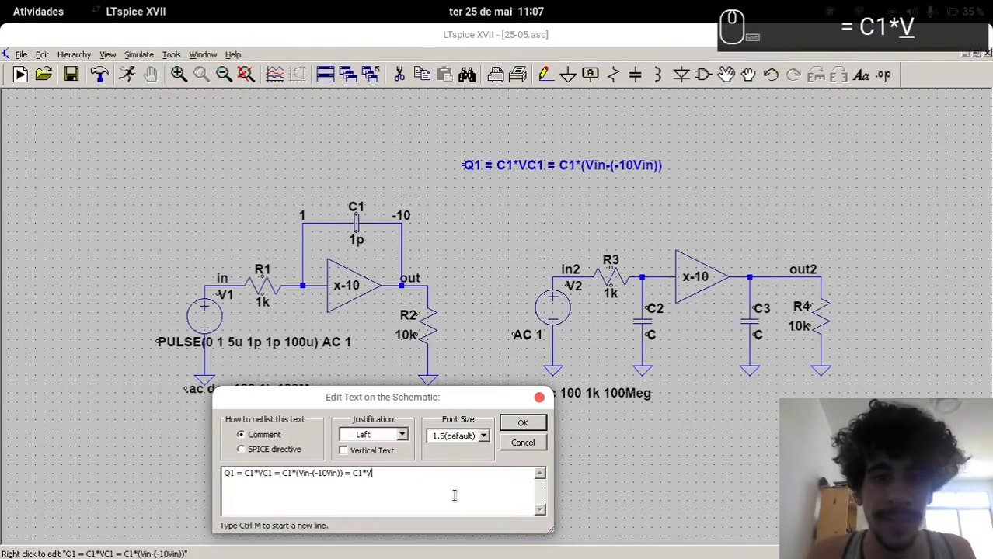
{"action": "type", "text": "in*11"}
{"action": "key", "text": "Return"}
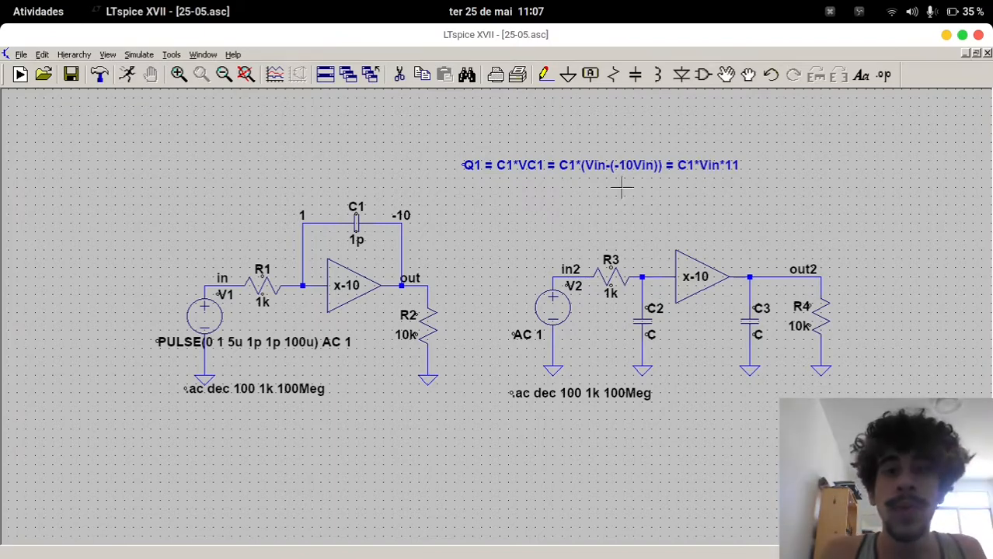
Add a comment reading Q2 = Q1 directly below the Q1 charge formula, aligned with its start
{"action": "type", "text": "tQ2 = Q1"}
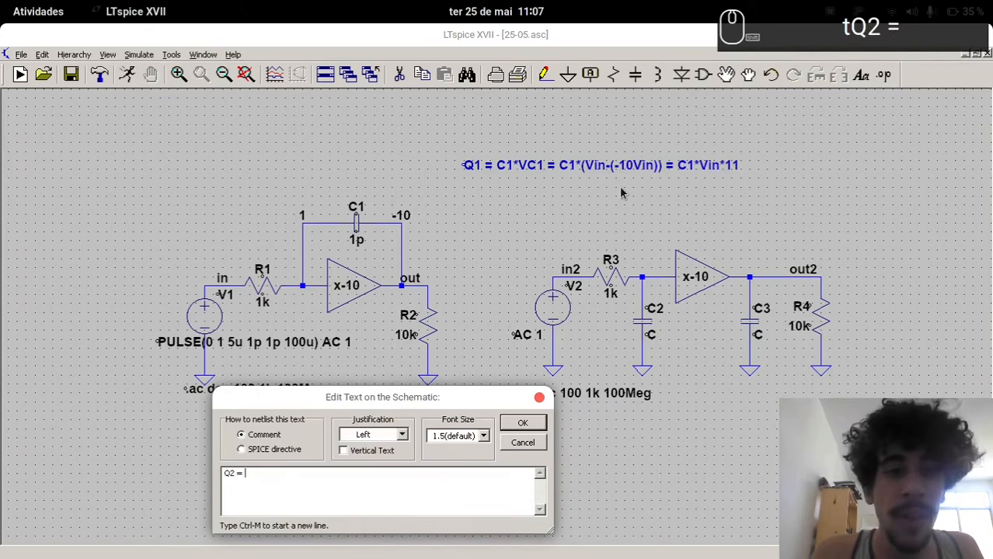
{"action": "key", "text": "Return"}
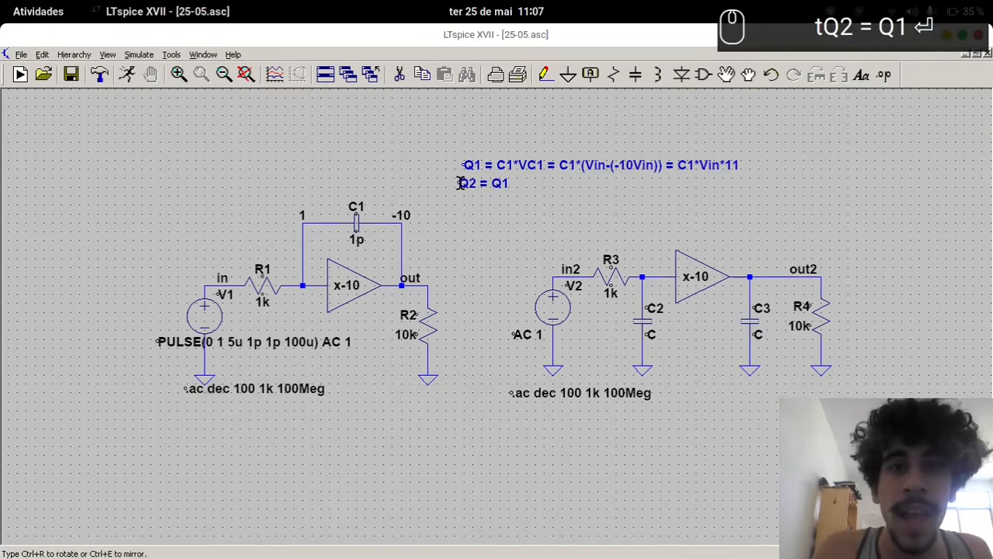
{"action": "left_click", "coordinate": [462, 184]}
{"action": "key", "text": "Escape"}
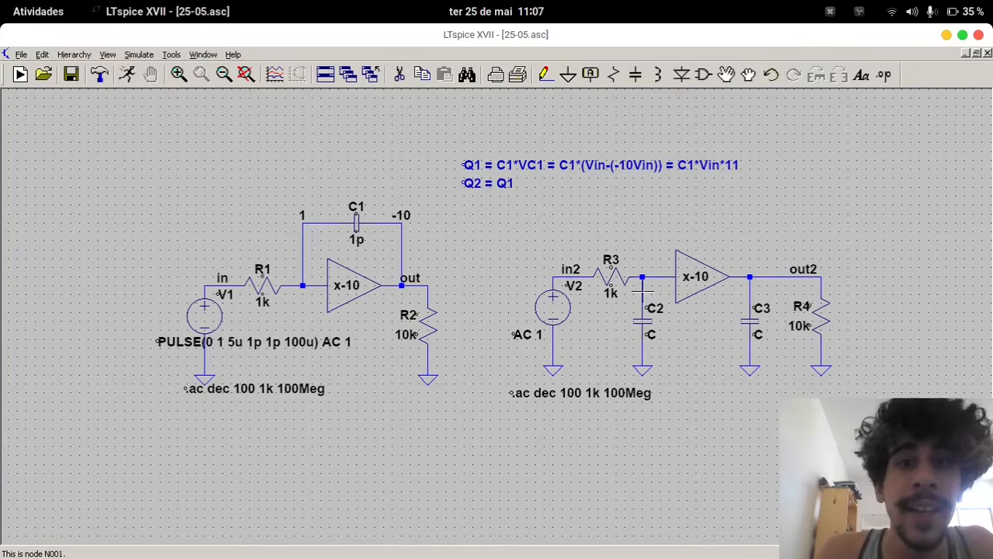
Extend the second charge comment to Q2 = Q1 = C2 * Vin
{"action": "right_click", "coordinate": [518, 186]}
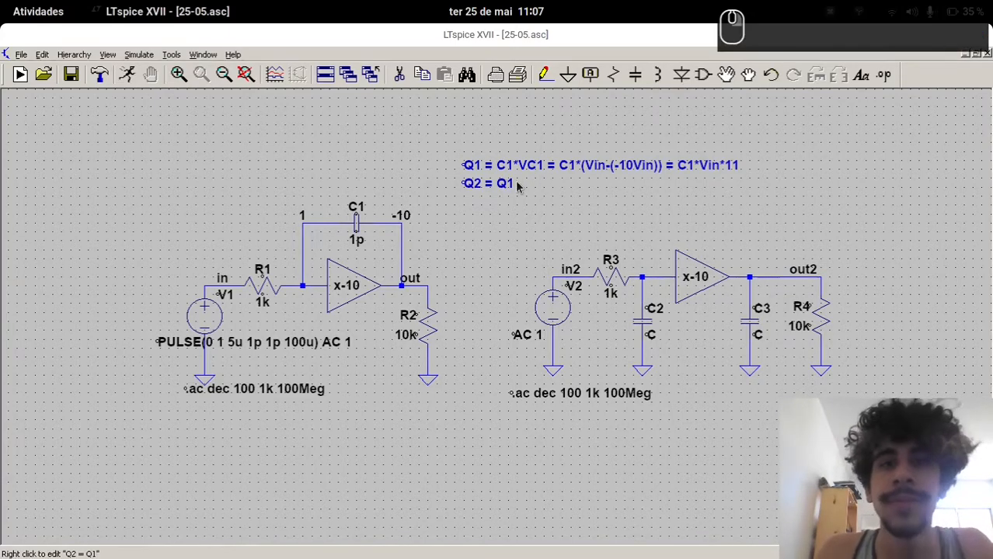
{"action": "key", "text": "End"}
{"action": "type", "text": "= "}
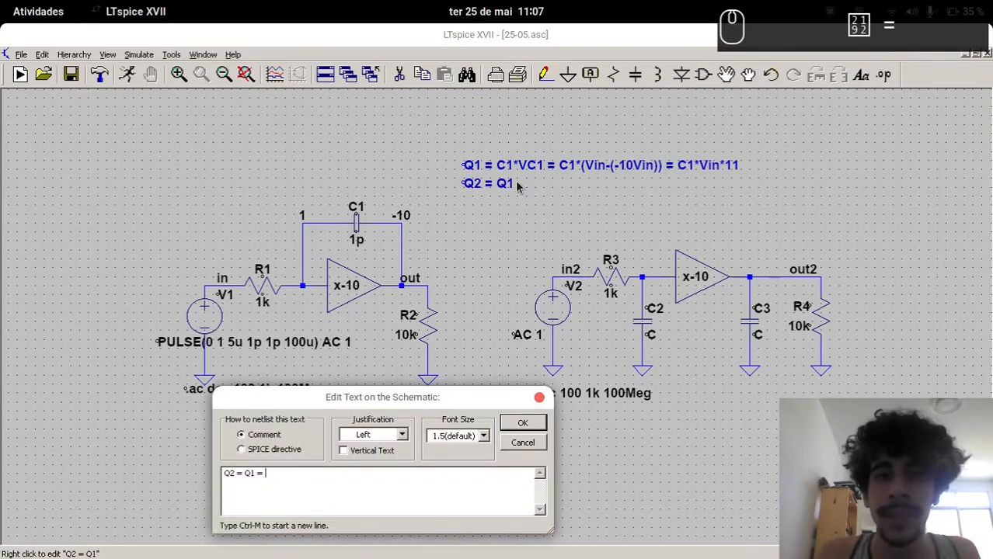
{"action": "type", "text": "C"}
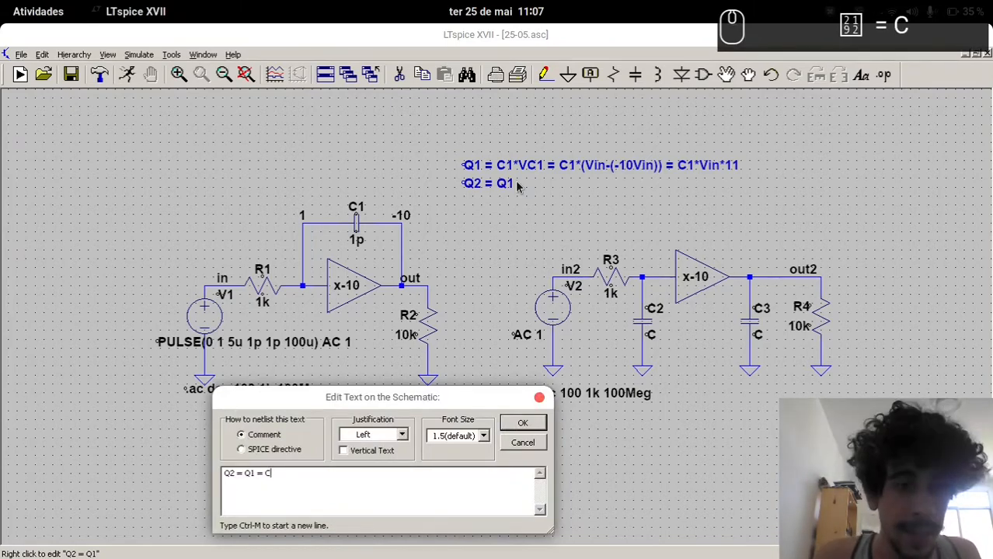
{"action": "type", "text": "2 * Vi"}
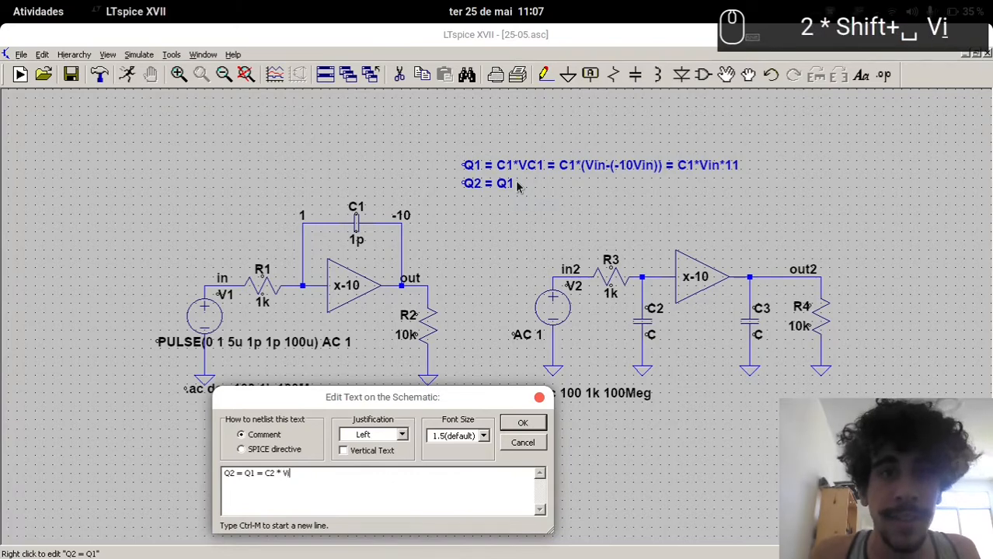
{"action": "type", "text": "n"}
{"action": "key", "text": "Return"}
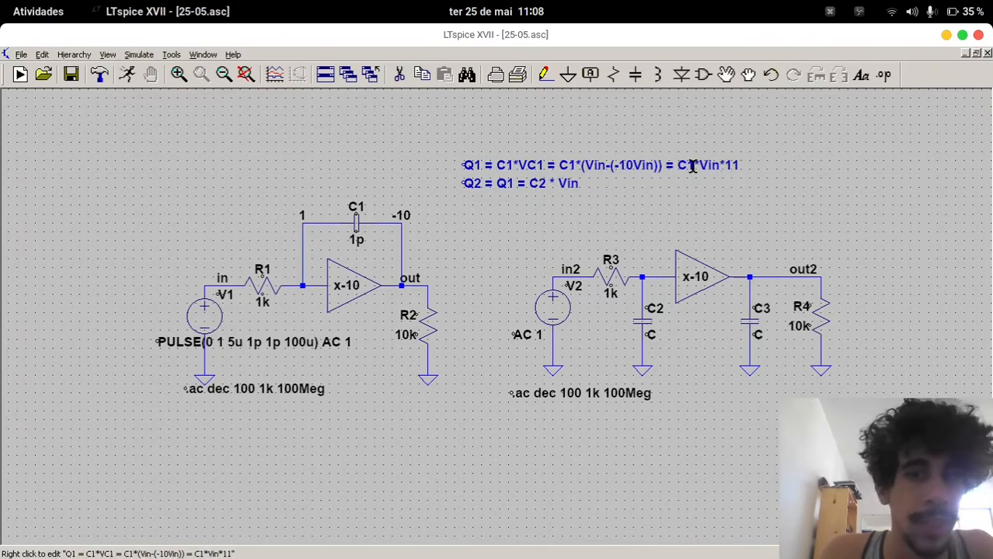
Append the conclusion -> C2 = 11*C1 to the Q2 formula comment
{"action": "right_click", "coordinate": [573, 186]}
{"action": "key", "text": "End"}
{"action": "type", "text": "-> "}
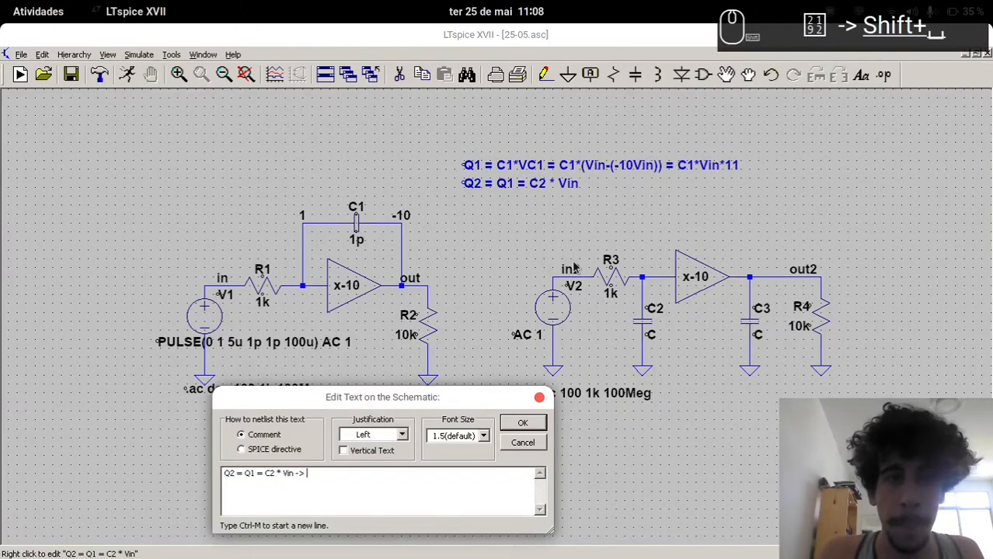
{"action": "type", "text": "C2 = 11"}
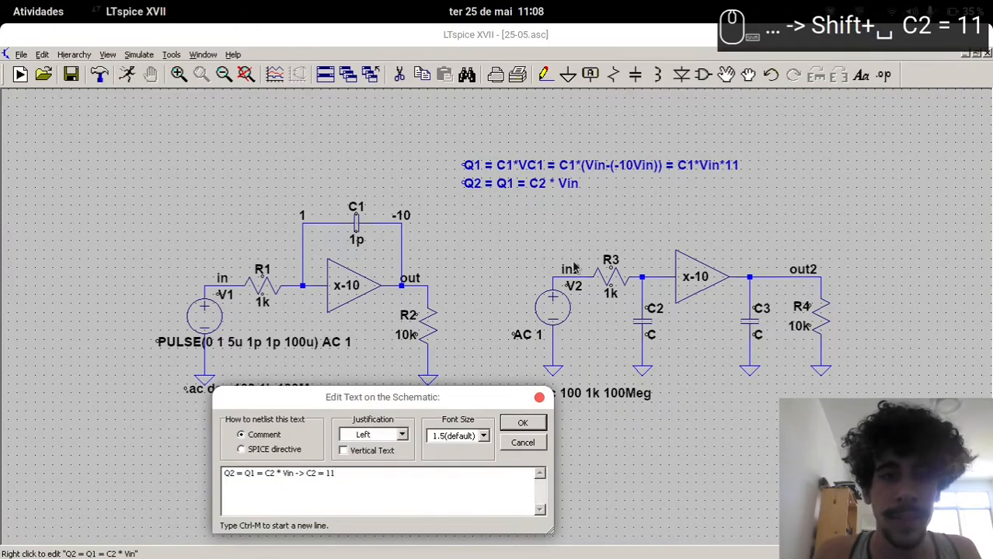
{"action": "type", "text": "*C1"}
{"action": "key", "text": "Return"}
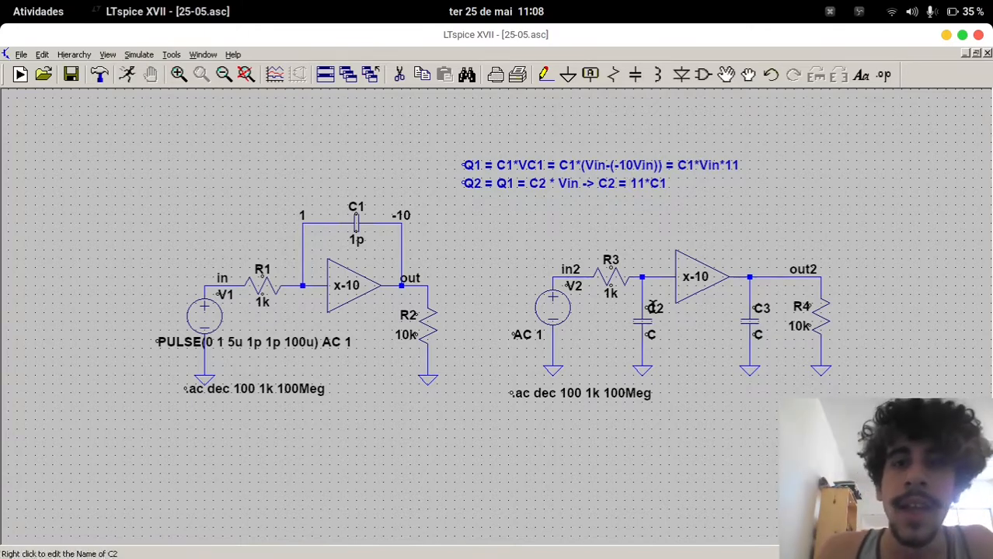
Append the general gain expression = (1+G)*C1 to the Q2 formula comment
{"action": "right_click", "coordinate": [633, 184]}
{"action": "key", "text": "End"}
{"action": "type", "text": "= "}
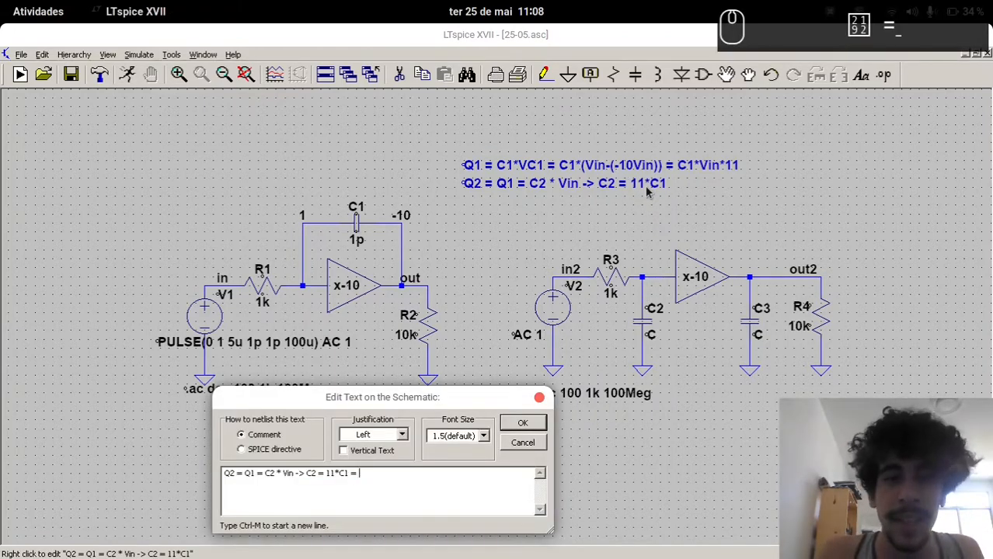
{"action": "type", "text": "(1"}
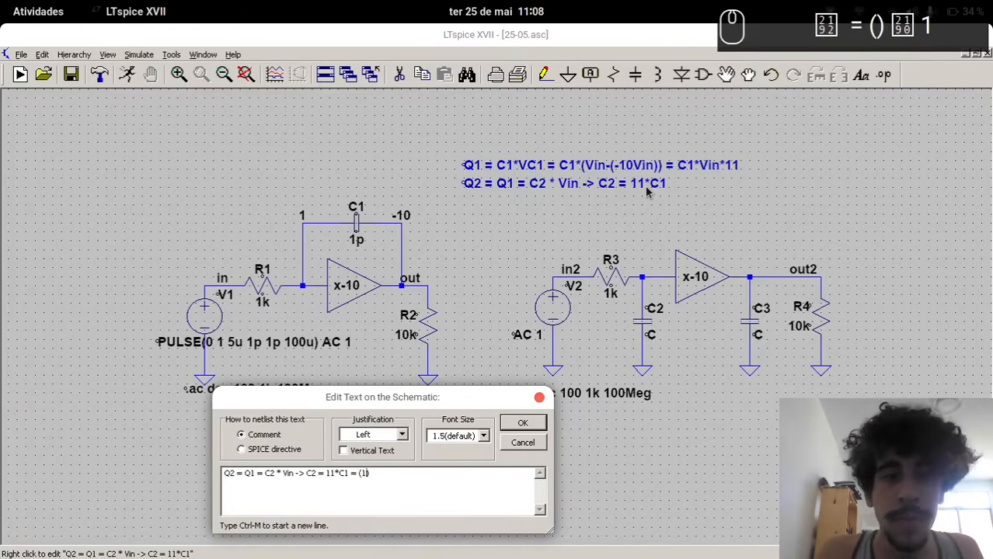
{"action": "type", "text": "+G)"}
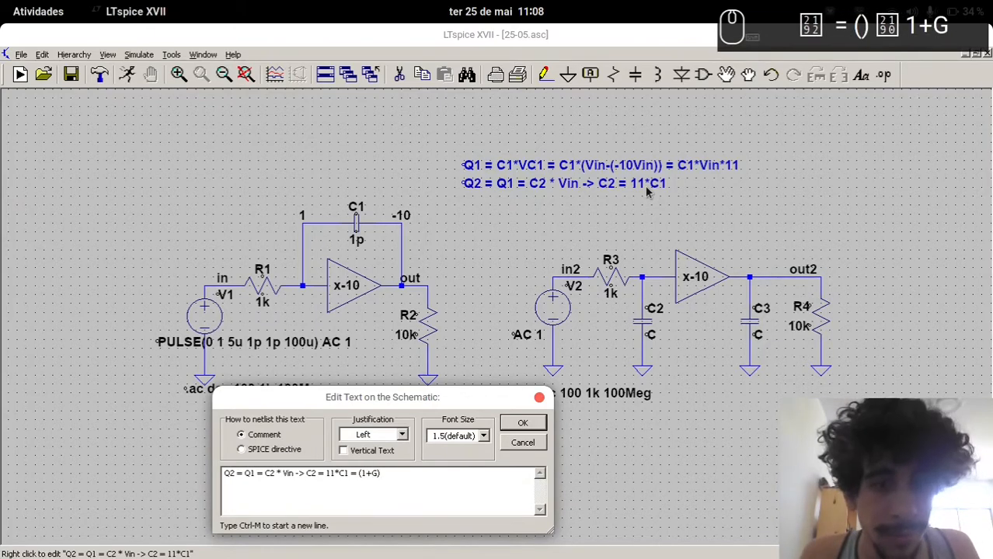
{"action": "type", "text": "*C1"}
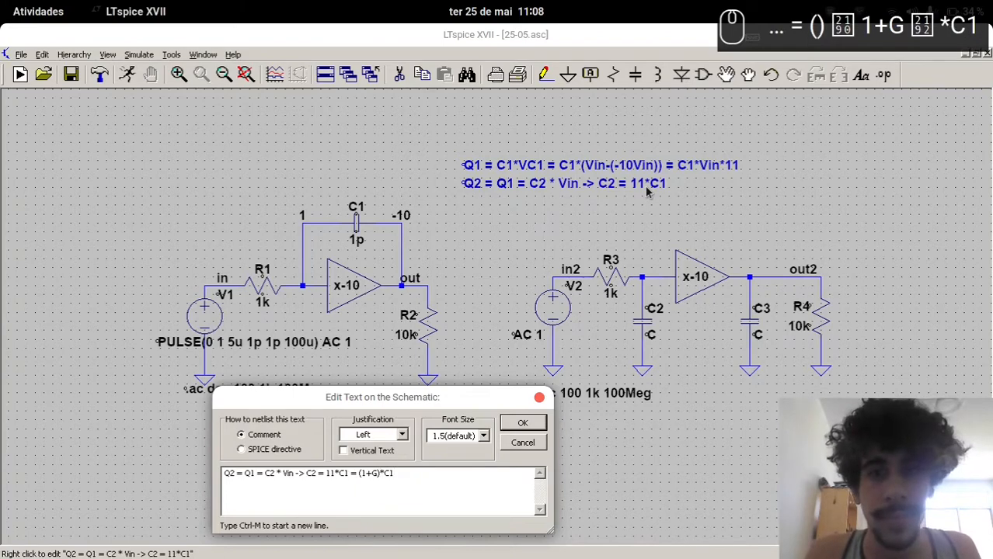
{"action": "key", "text": "Return"}
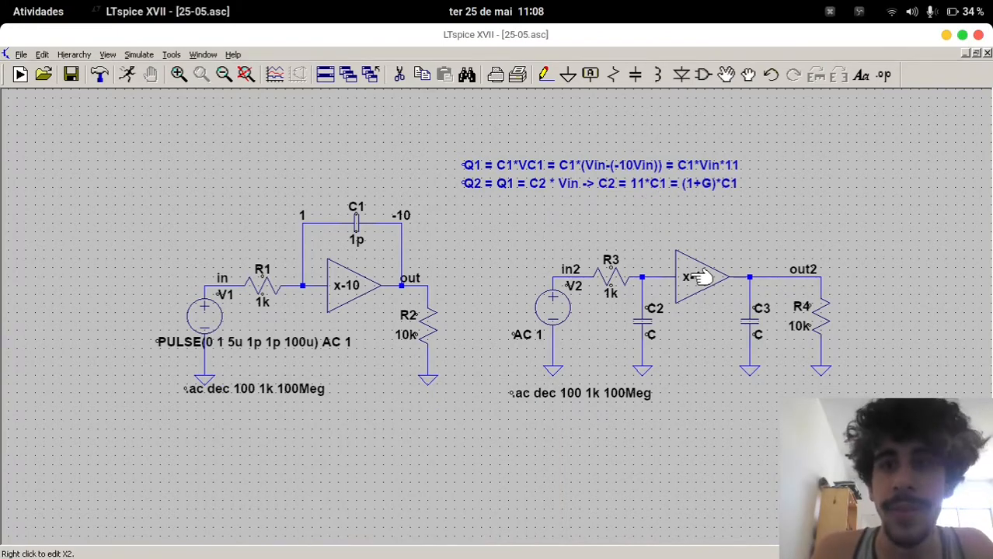
Correct the gain factor in the Q2 formula comment to (1-G)
{"action": "right_click", "coordinate": [688, 186]}
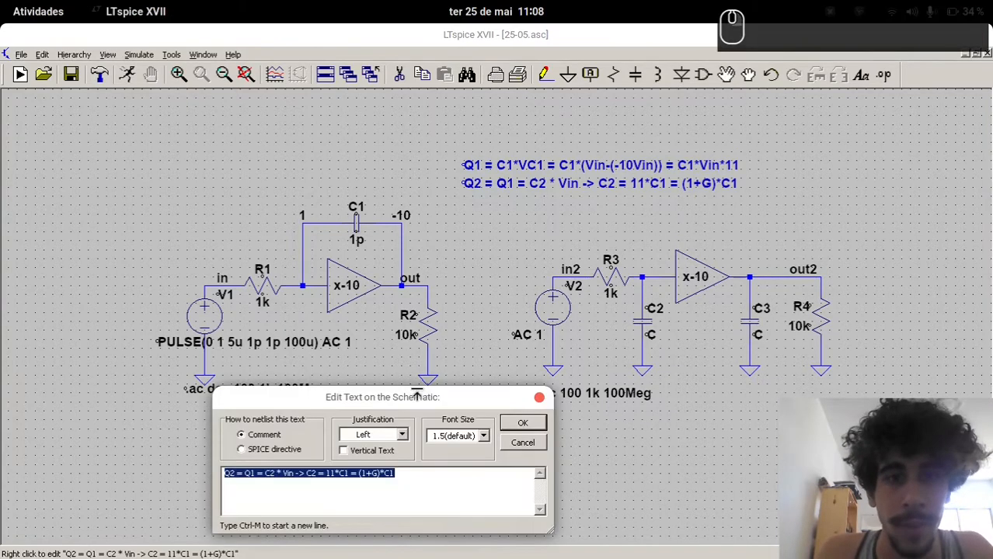
{"action": "left_click", "coordinate": [365, 473]}
{"action": "key", "text": "Delete"}
{"action": "key", "text": "Delete"}
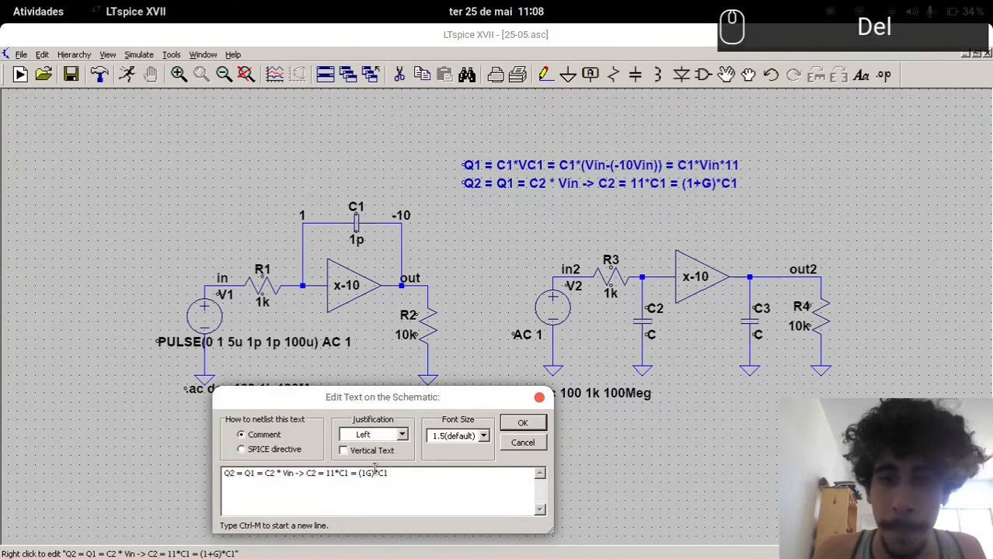
{"action": "type", "text": "-"}
{"action": "key", "text": "Return"}
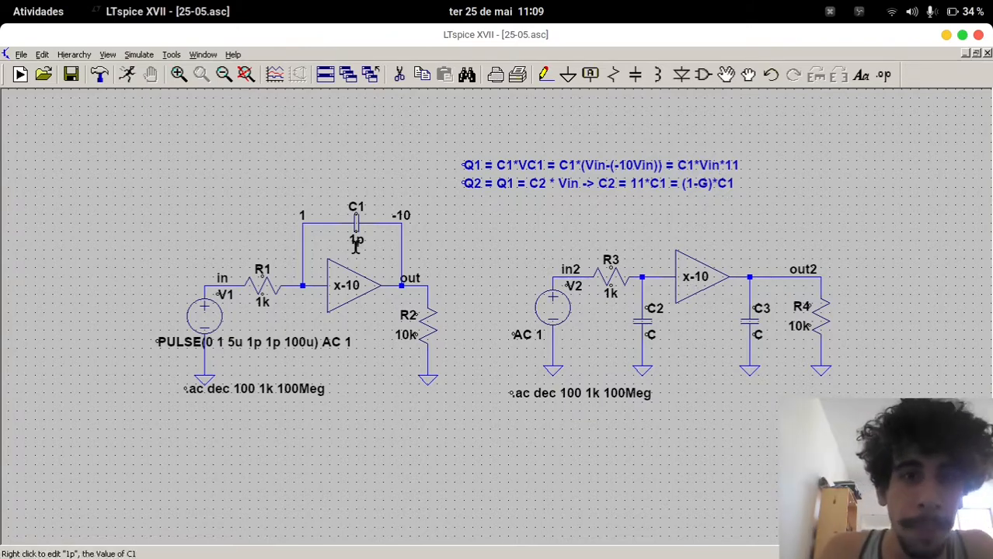
Set the value of capacitor C2, at the second amplifier's input, to 11p
{"action": "right_click", "coordinate": [652, 333]}
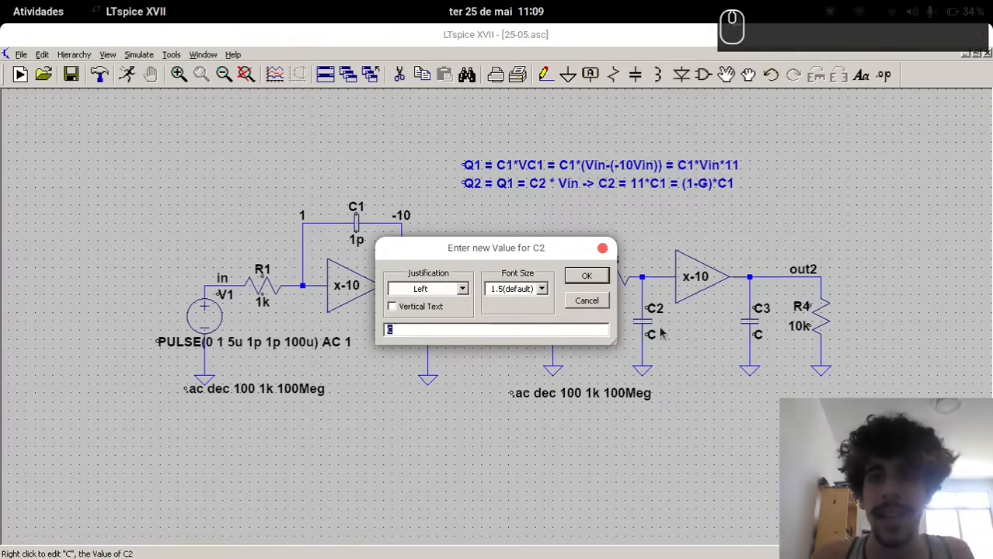
{"action": "type", "text": "11p"}
{"action": "key", "text": "Return"}
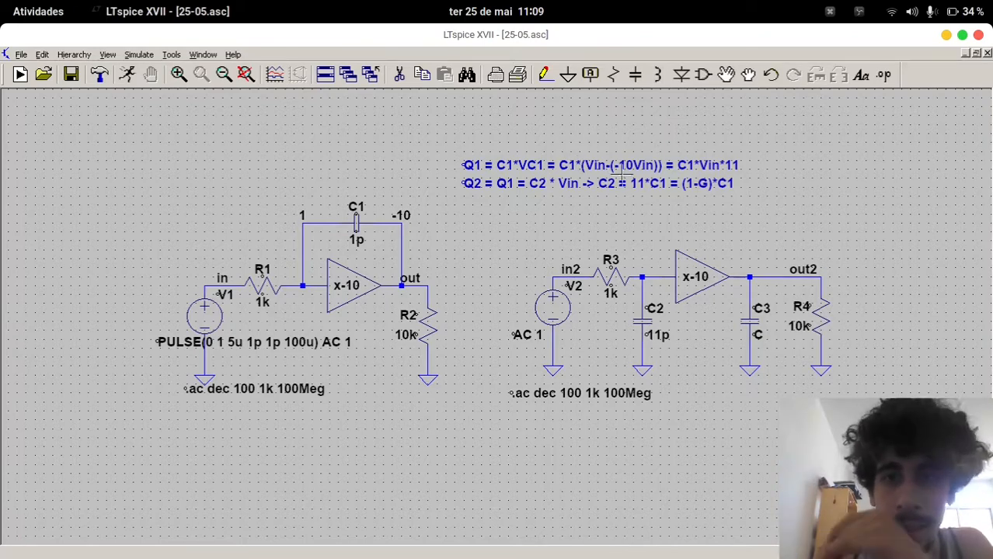
Add the heading comment "Na entrada:" above the two charge formulas
{"action": "key", "text": "F7"}
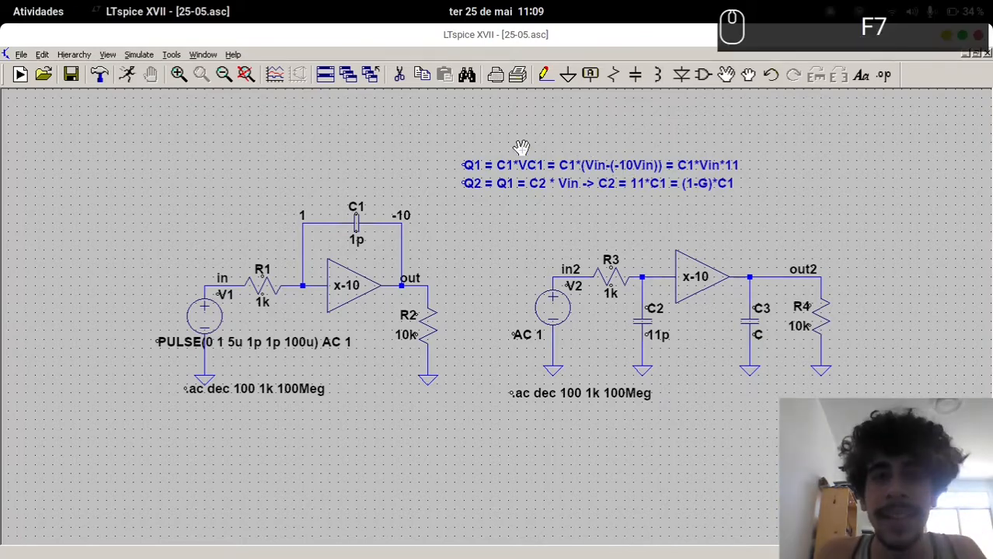
{"action": "key", "text": "Escape"}
{"action": "type", "text": "tNa entrada:"}
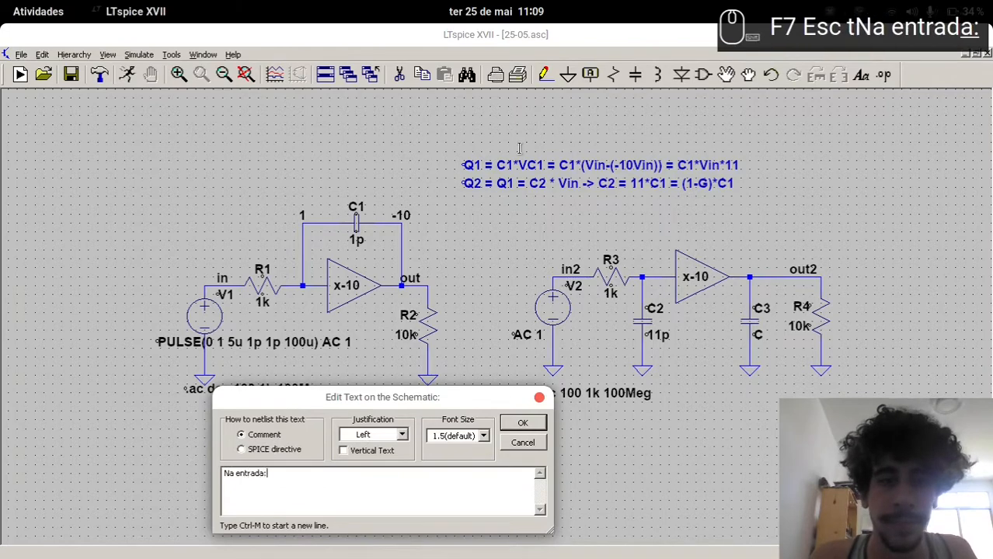
{"action": "key", "text": "Return"}
{"action": "left_click", "coordinate": [537, 143]}
{"action": "key", "text": "Escape"}
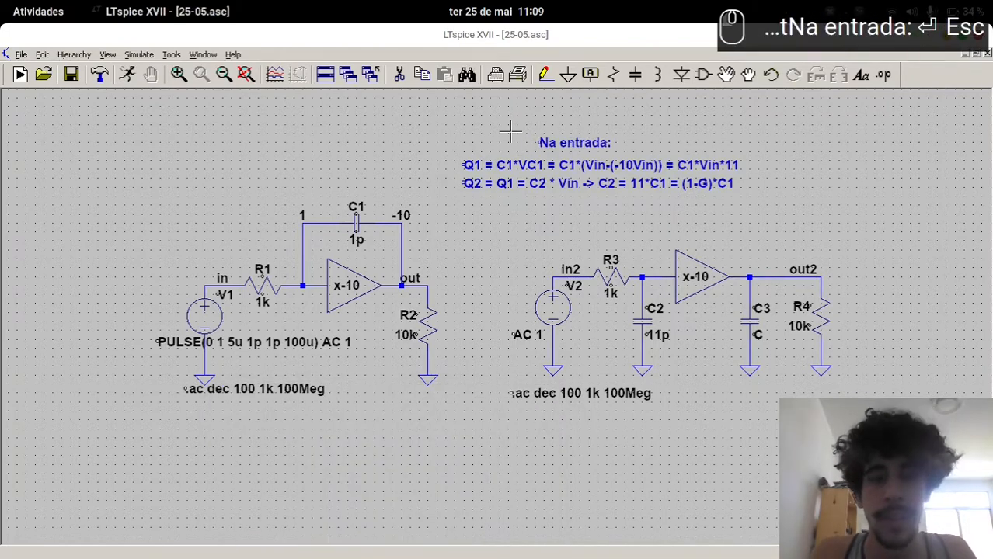
Move the "Na entrada:" heading and both charge formulas together to the space above the feedback-capacitor circuit
{"action": "key", "text": "F7"}
{"action": "left_click_drag", "start_coordinate": [450, 121], "coordinate": [772, 215]}
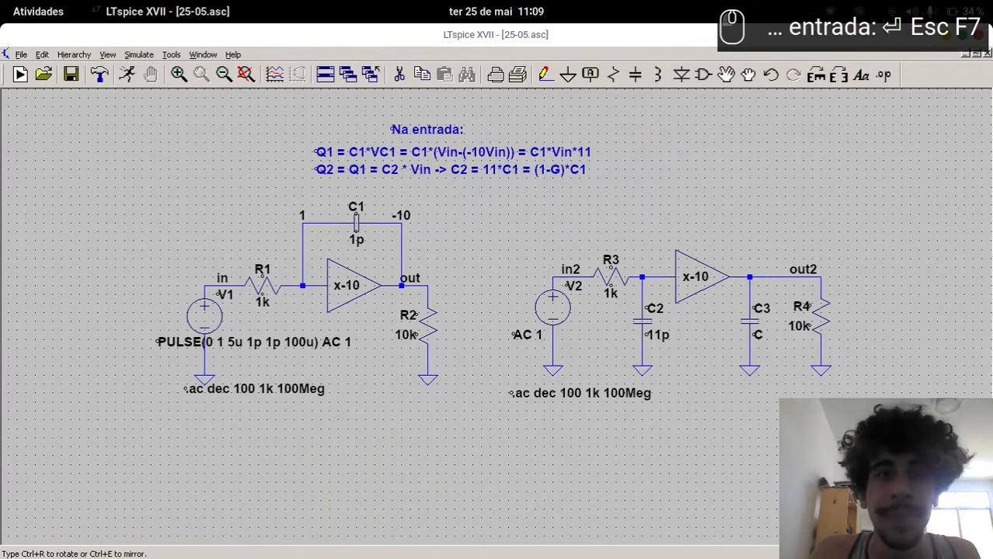
{"action": "left_click", "coordinate": [505, 152]}
{"action": "key", "text": "Escape"}
Add the heading comment "Na saída:" above the grounded-capacitor circuit, level with the "Na entrada:" heading
{"action": "type", "text": "t"}
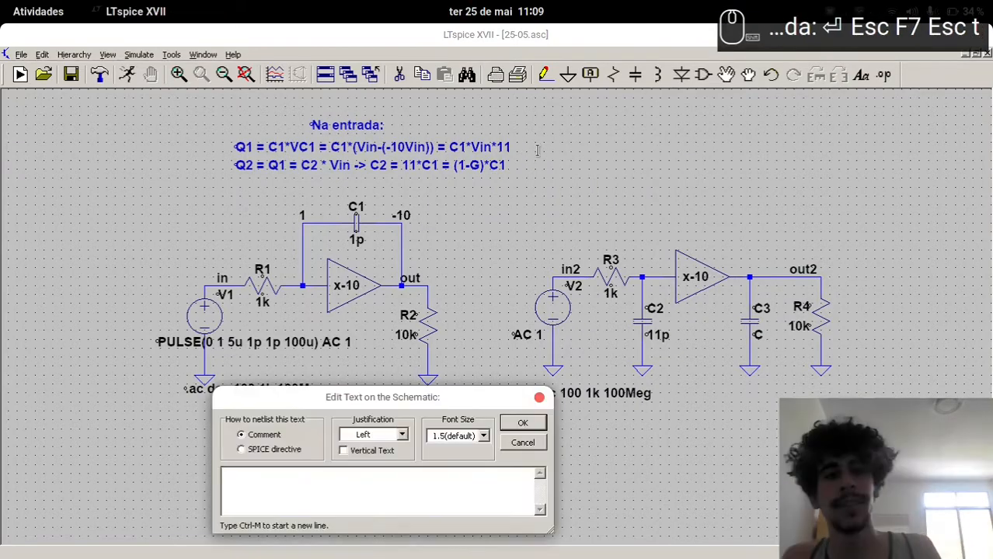
{"action": "type", "text": "Na saída:"}
{"action": "key", "text": "Return"}
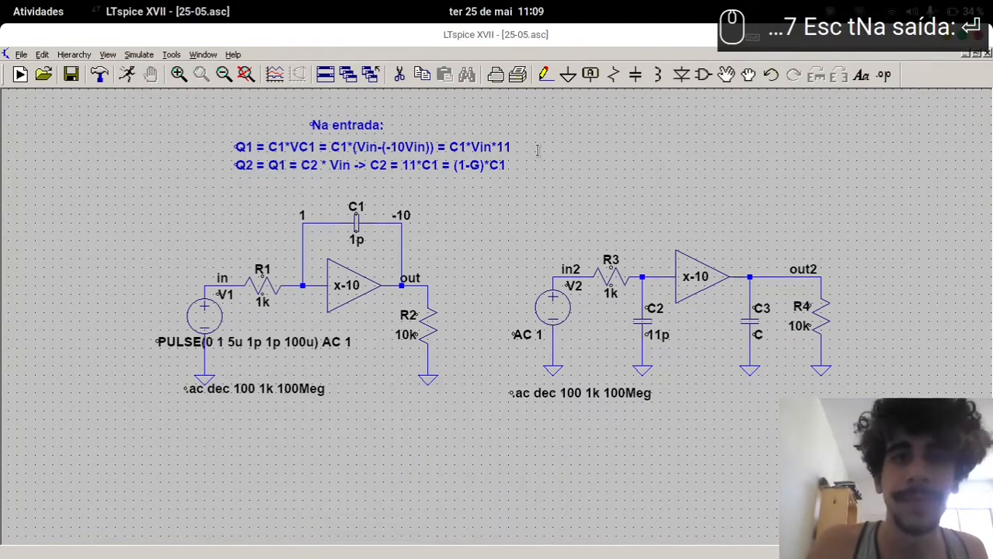
{"action": "left_click", "coordinate": [639, 124]}
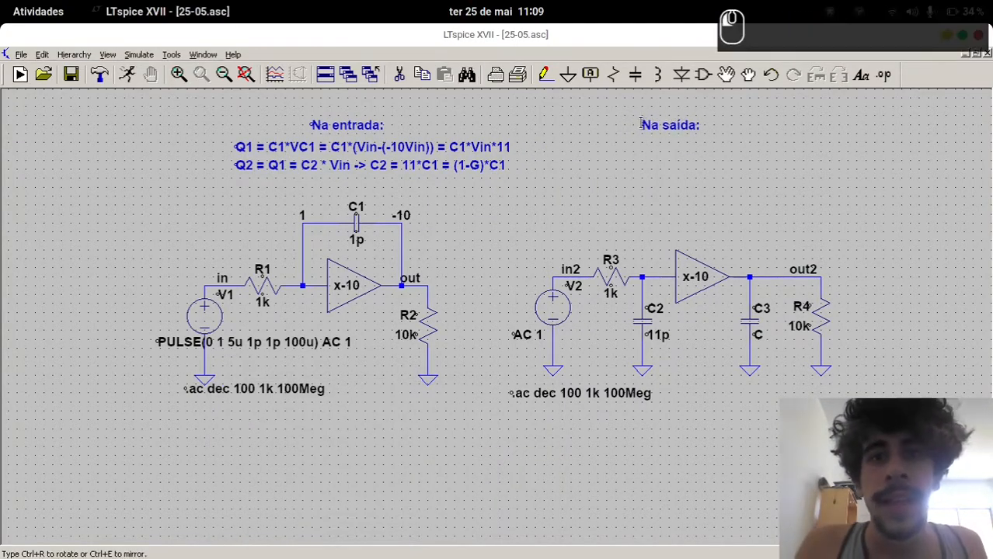
{"action": "key", "text": "Escape"}
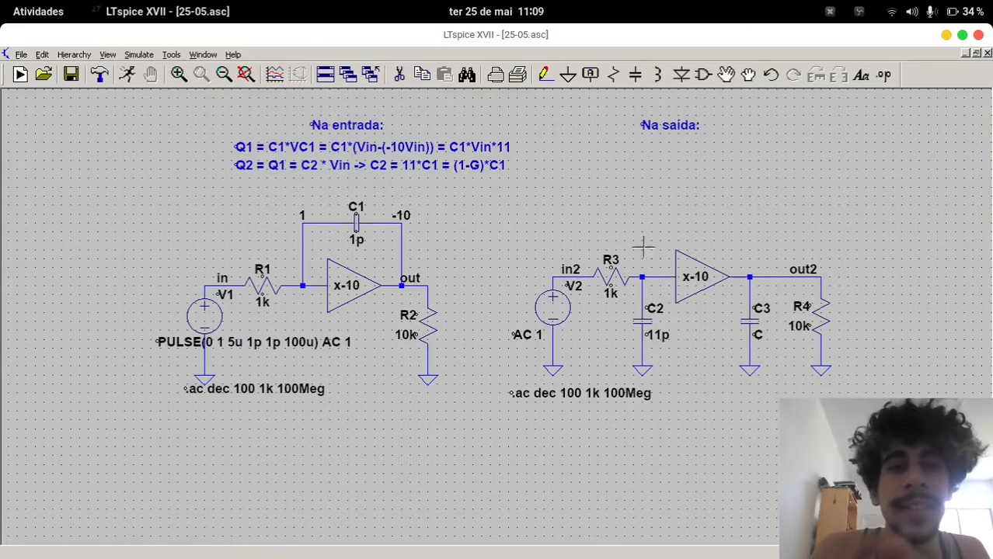
Add the comment "Q1 = C1*VC1 = C1*(Vout/(-10) - (Vout))" below the "Na saída:" heading
{"action": "type", "text": "t"}
{"action": "type", "text": "Q1 ="}
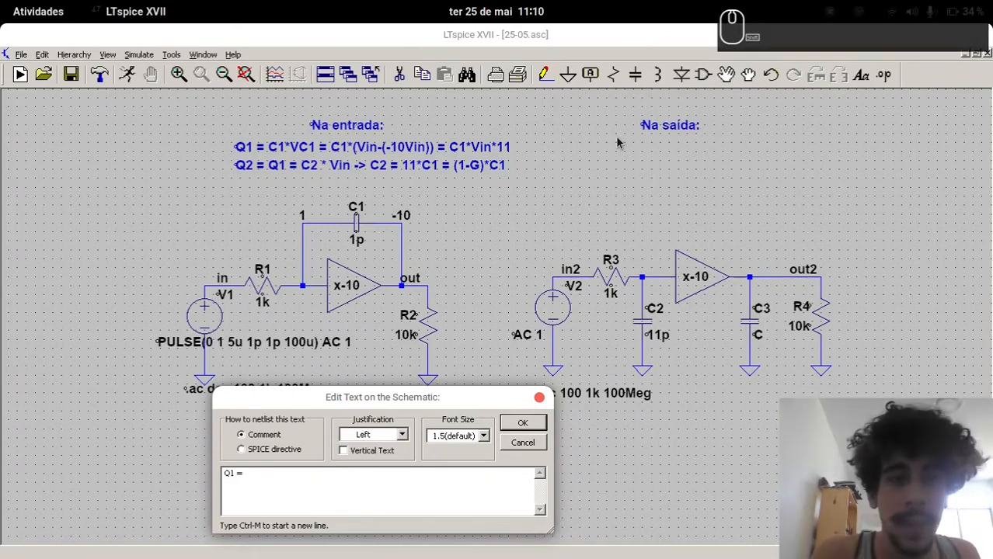
{"action": "type", "text": "C1"}
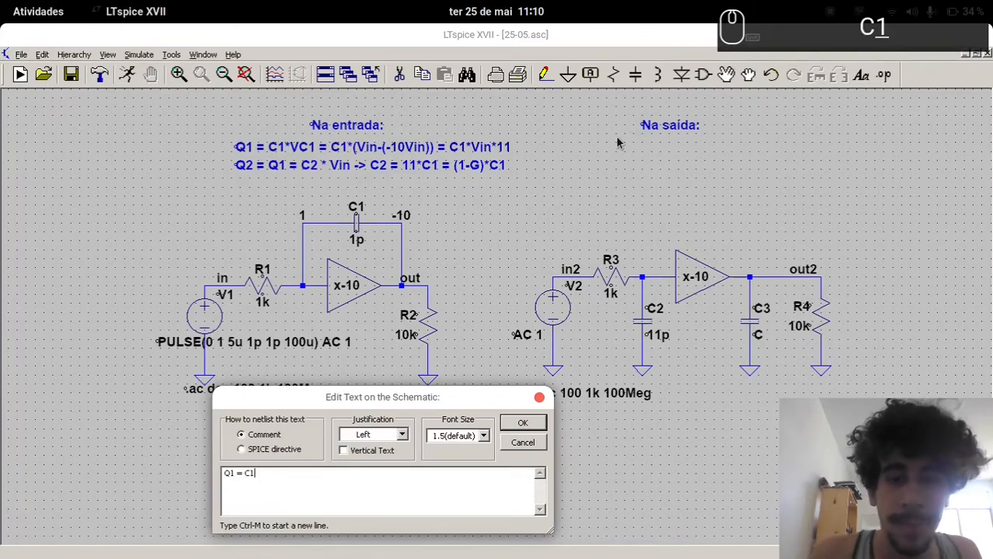
{"action": "type", "text": "*VC1 = ("}
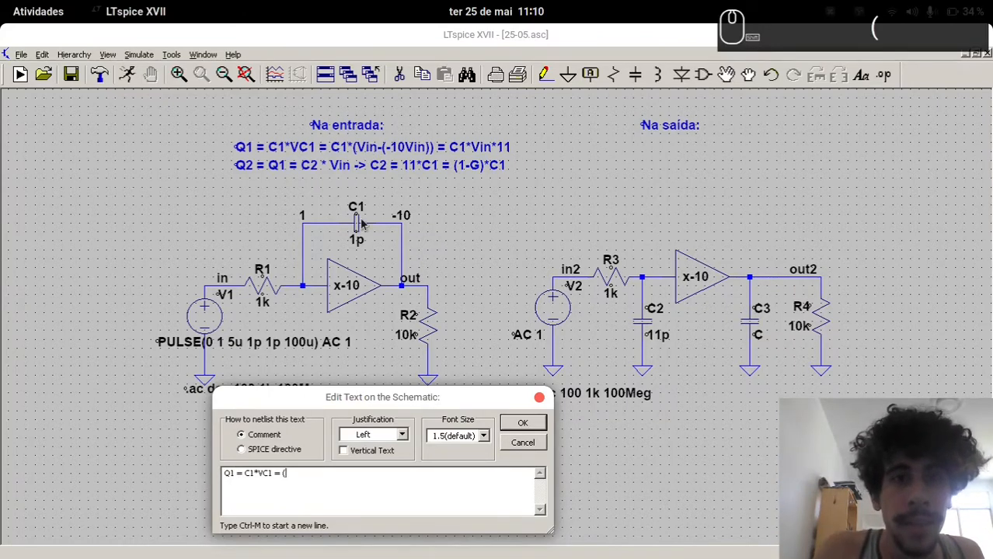
{"action": "key", "text": "BackSpace"}
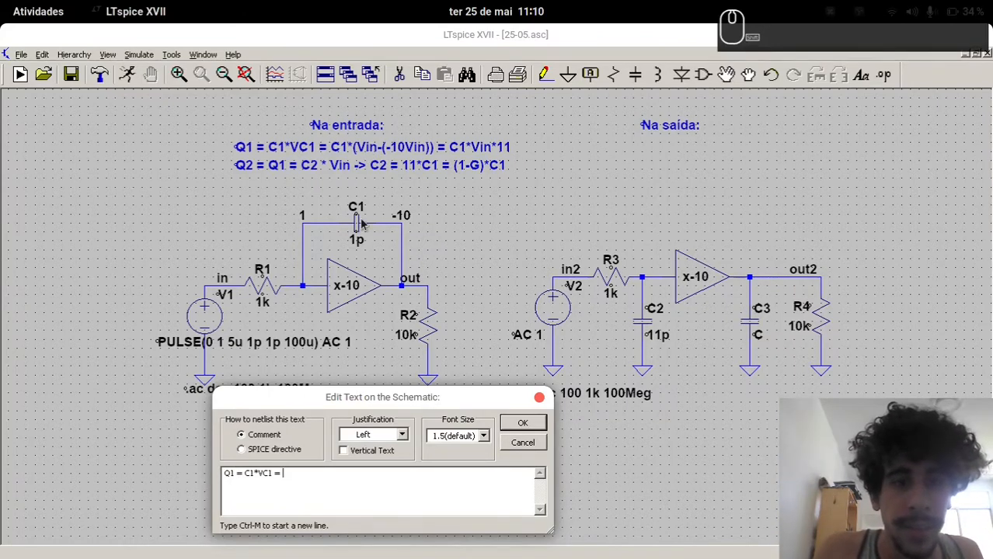
{"action": "type", "text": "C1*()"}
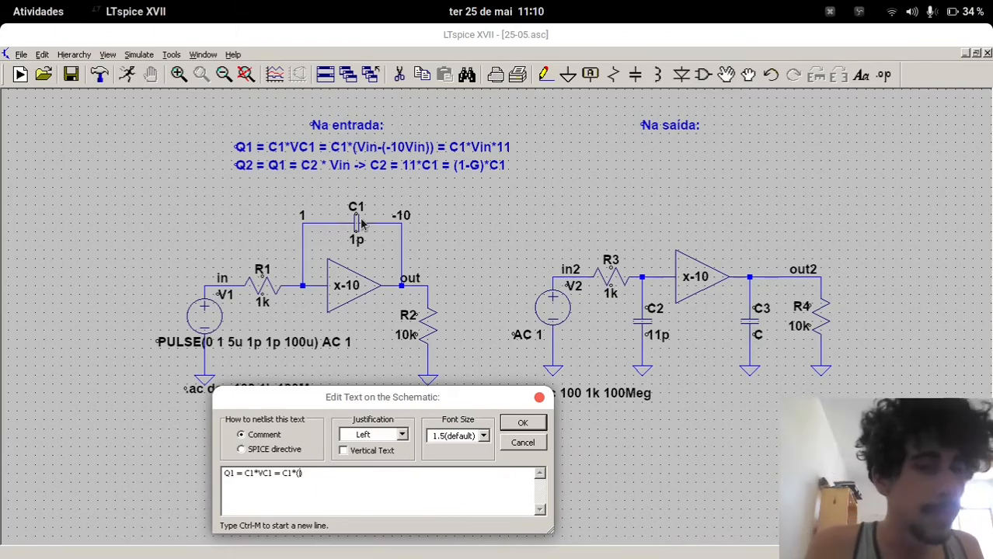
{"action": "type", "text": "Vout/(-10) - ()"}
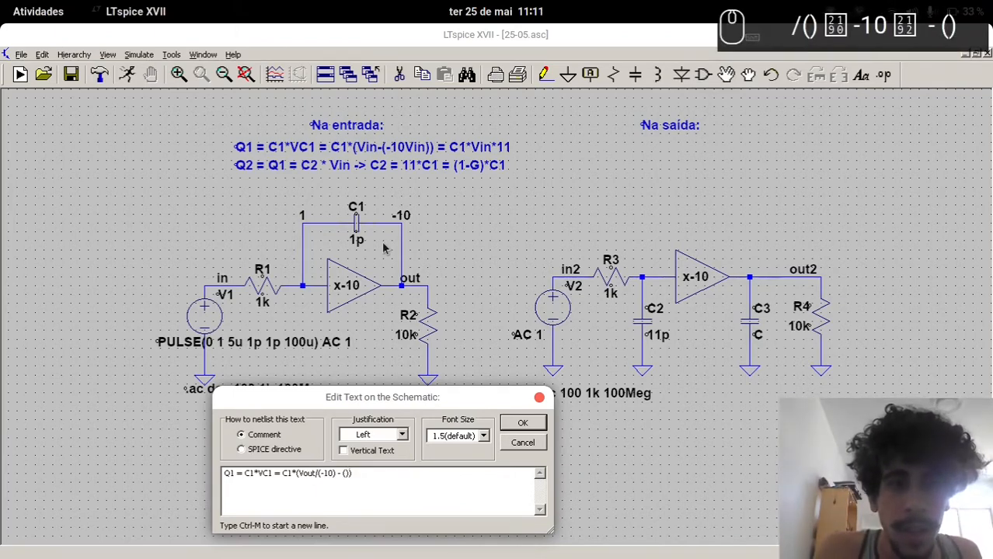
{"action": "key", "text": "Left"}
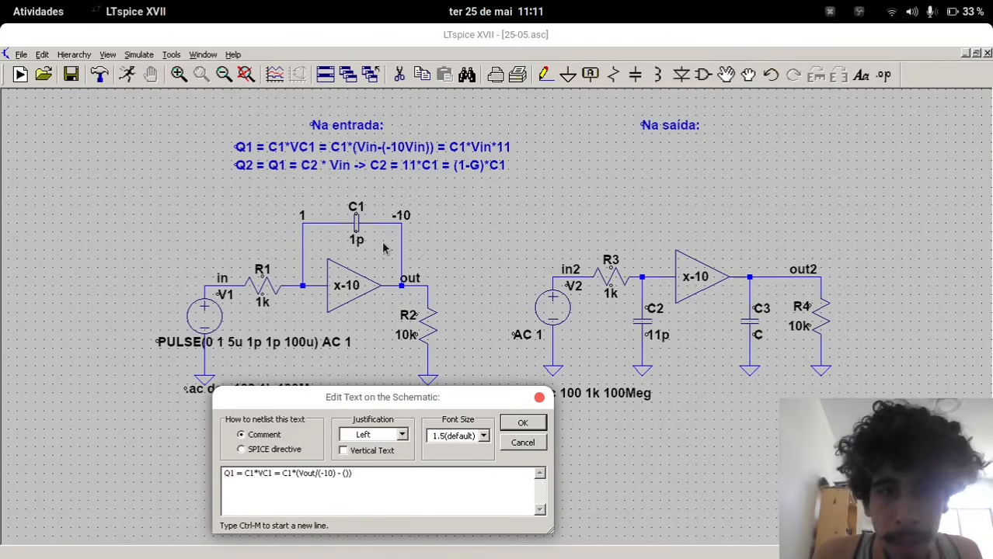
{"action": "type", "text": "Vout"}
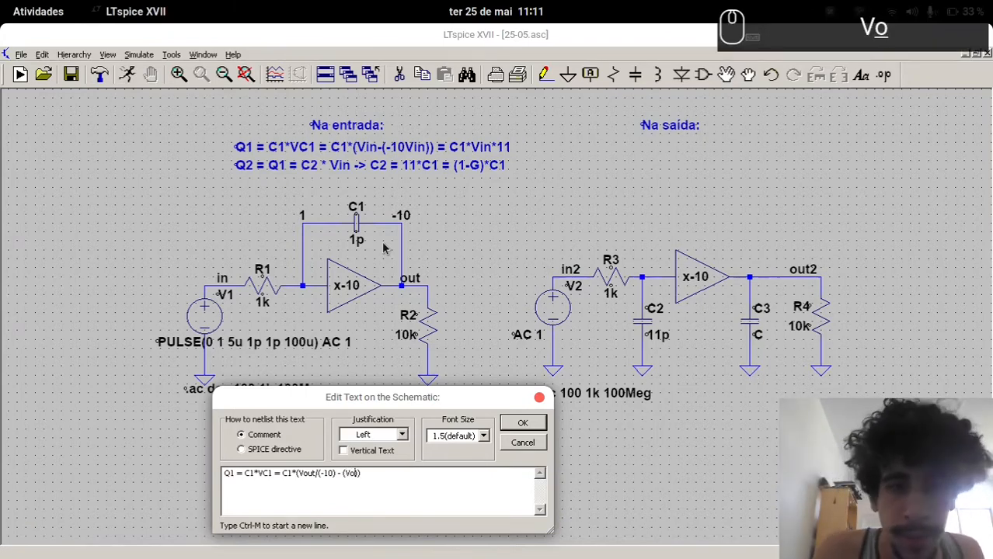
{"action": "key", "text": "Return"}
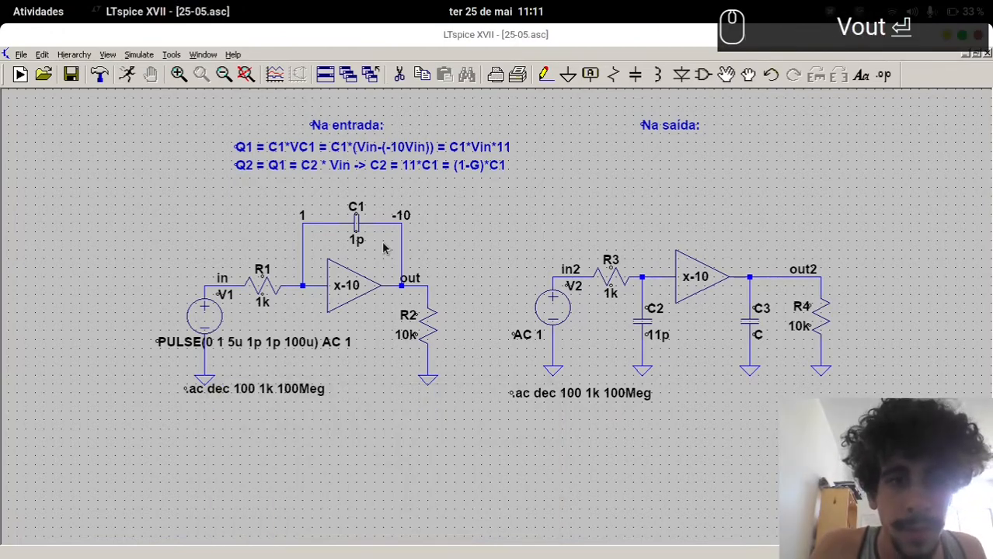
{"action": "left_click", "coordinate": [584, 147]}
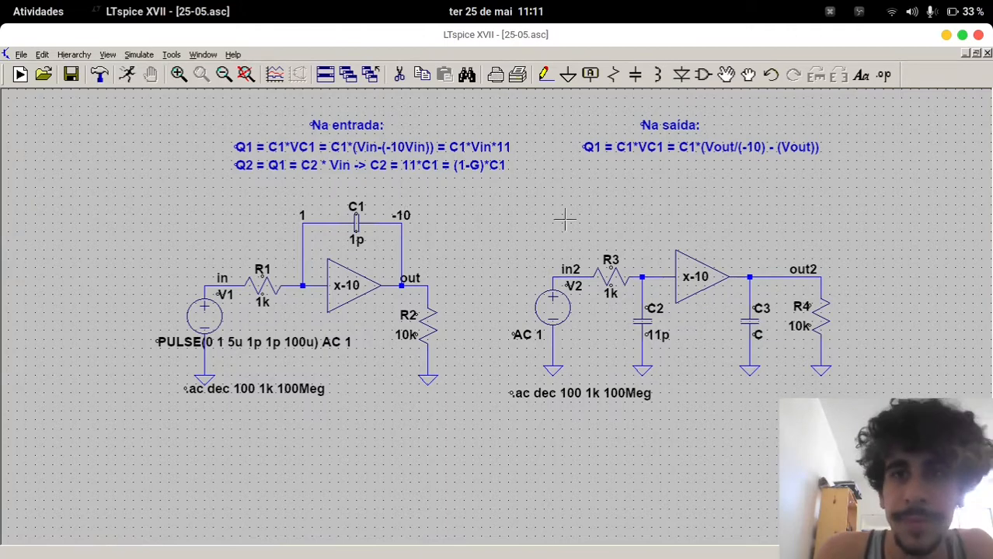
Extend the Q1 formula under "Na saída:" with "= -C1*(Vout+Vout/10)"
{"action": "right_click", "coordinate": [729, 144]}
{"action": "left_click", "coordinate": [389, 493]}
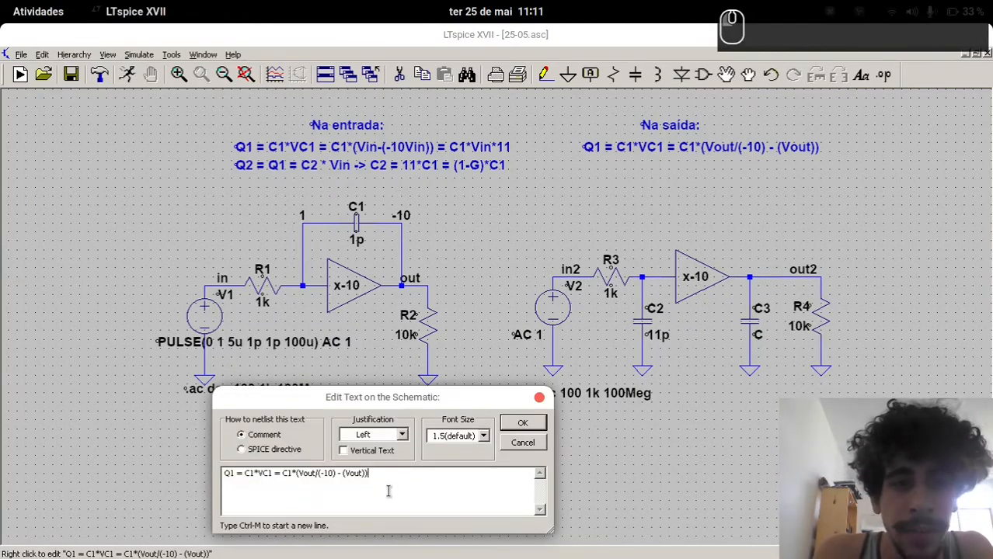
{"action": "type", "text": "= "}
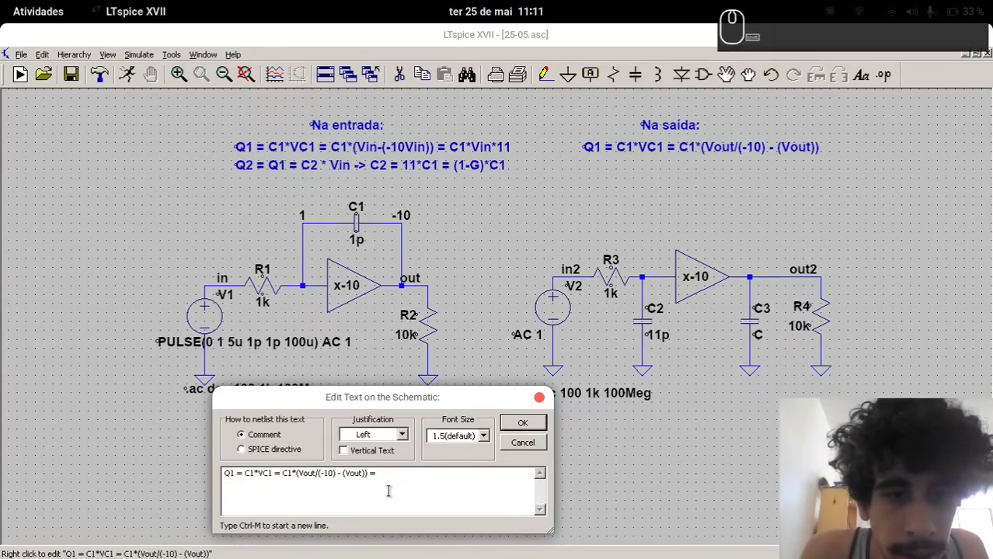
{"action": "type", "text": "C1*()"}
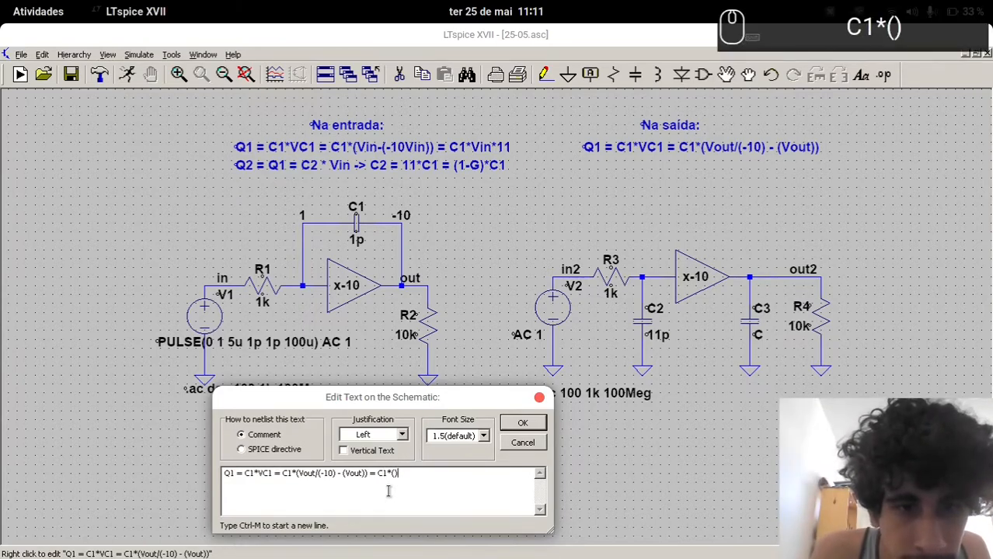
{"action": "key", "text": "Left"}
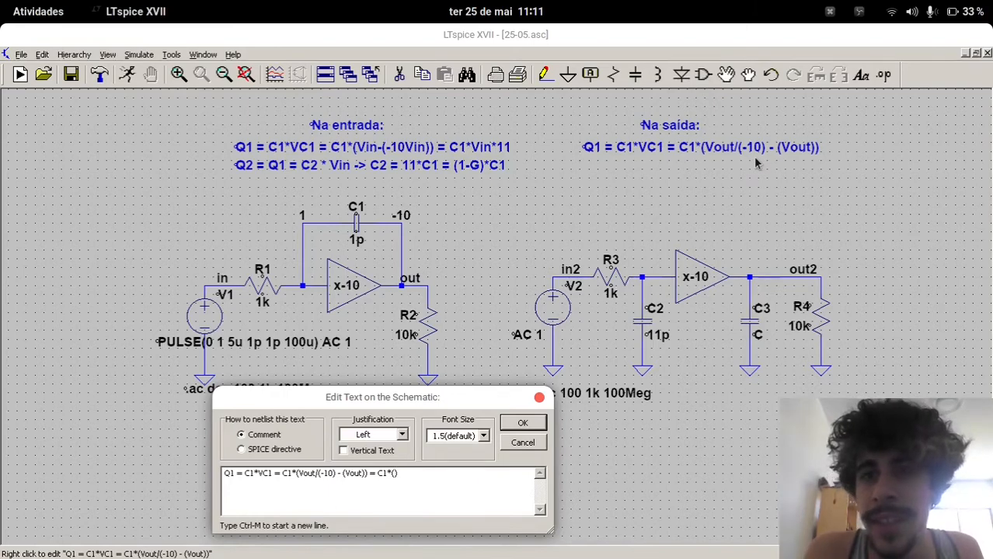
{"action": "left_click", "coordinate": [729, 165]}
{"action": "key", "text": "Left"}
{"action": "key", "text": "Left"}
{"action": "key", "text": "Left"}
{"action": "key", "text": "Left"}
{"action": "key", "text": "Left"}
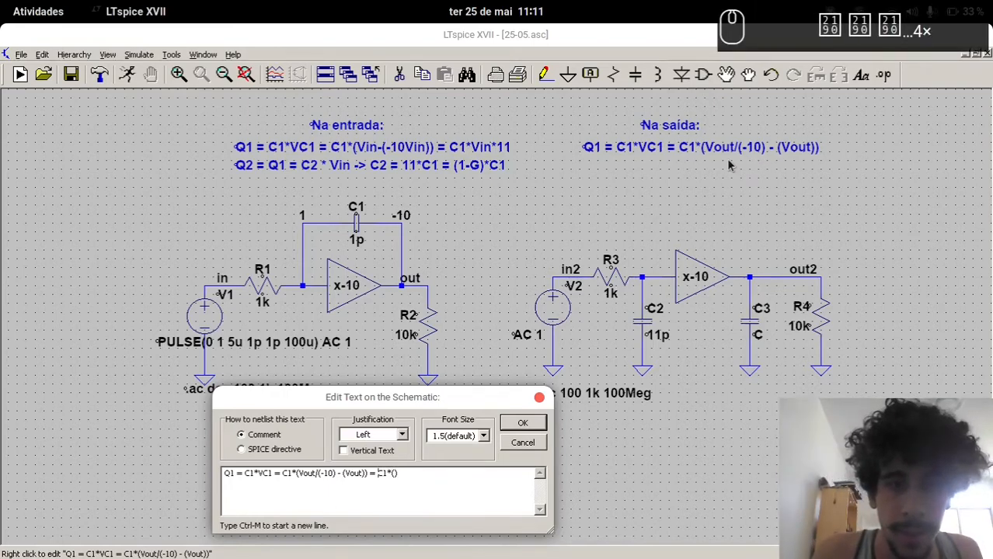
{"action": "type", "text": "-"}
{"action": "key", "text": "Right"}
{"action": "key", "text": "Right"}
{"action": "key", "text": "Right"}
{"action": "key", "text": "Right"}
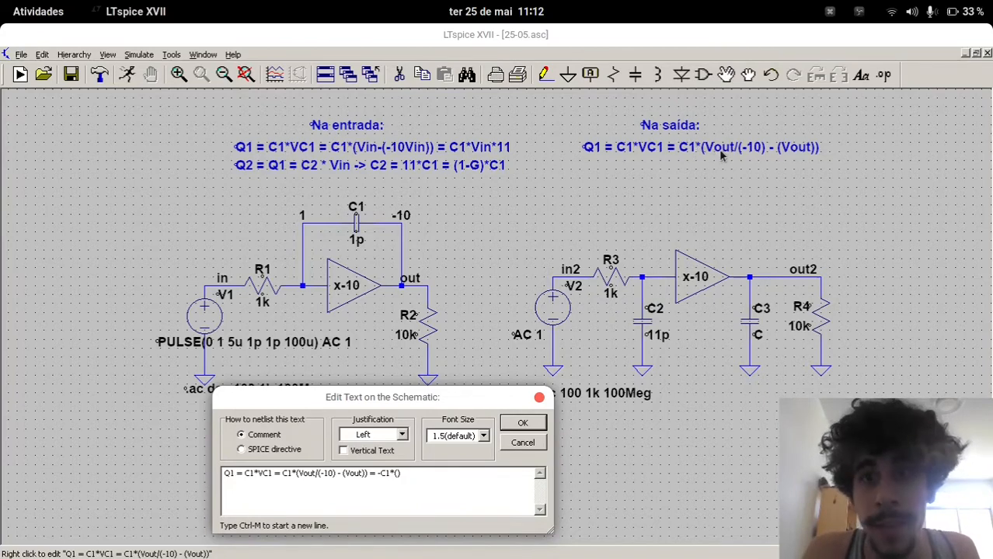
{"action": "left_click", "coordinate": [757, 155]}
{"action": "type", "text": "Vout"}
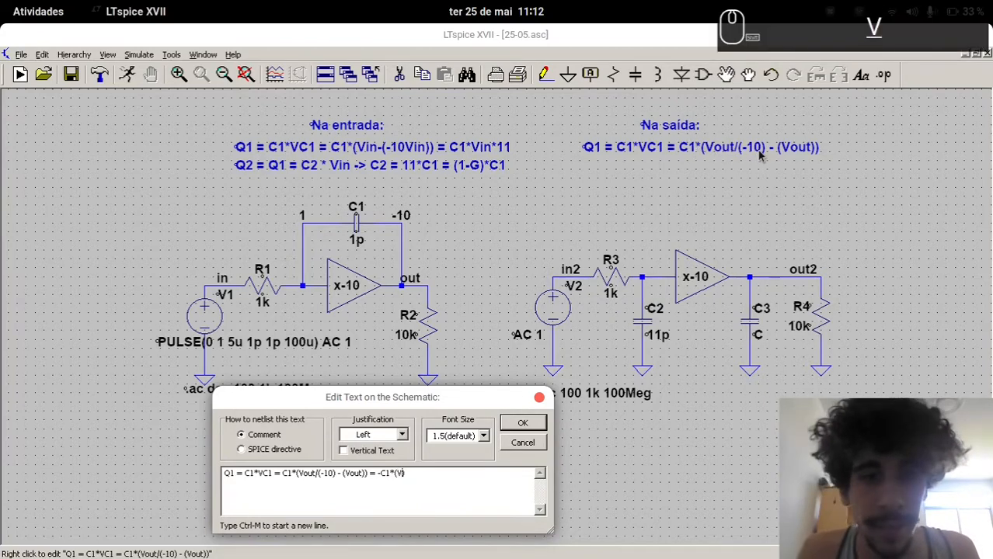
{"action": "type", "text": "+Vout/10"}
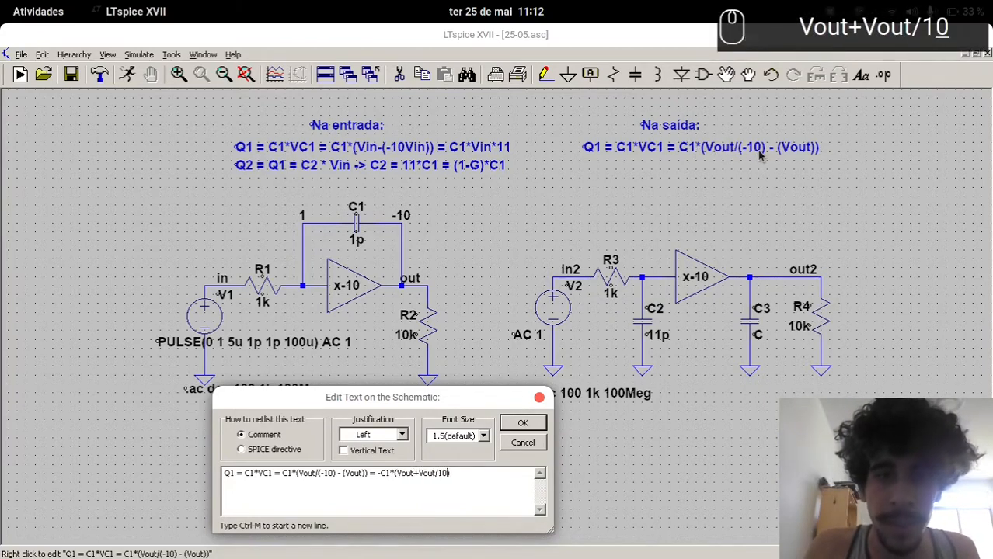
{"action": "key", "text": "Return"}
Add the comment "Q1 = -C1*Vout*(1+1/10)" below the first output charge formula
{"action": "left_click_drag", "start_coordinate": [759, 155], "coordinate": [680, 176]}
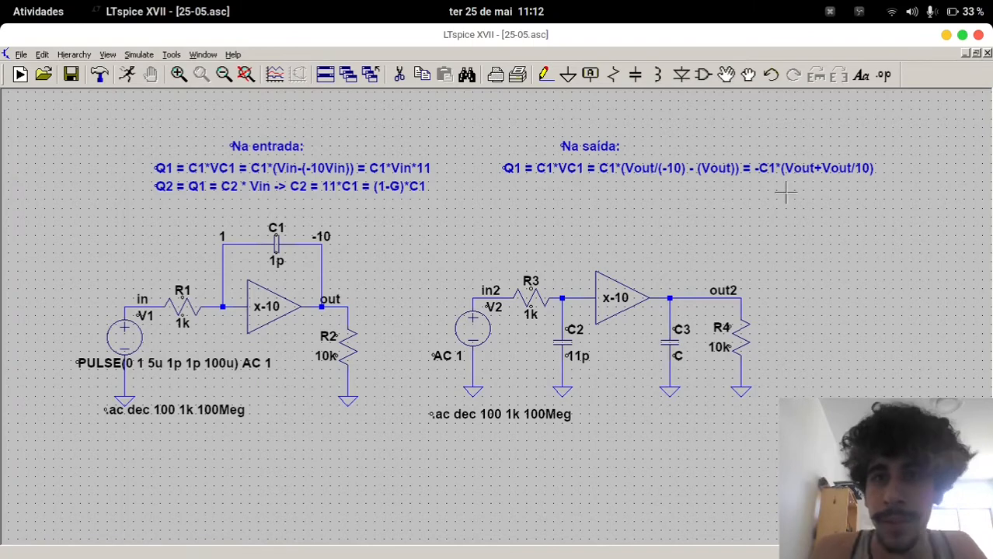
{"action": "type", "text": "t"}
{"action": "type", "text": "Q1 = "}
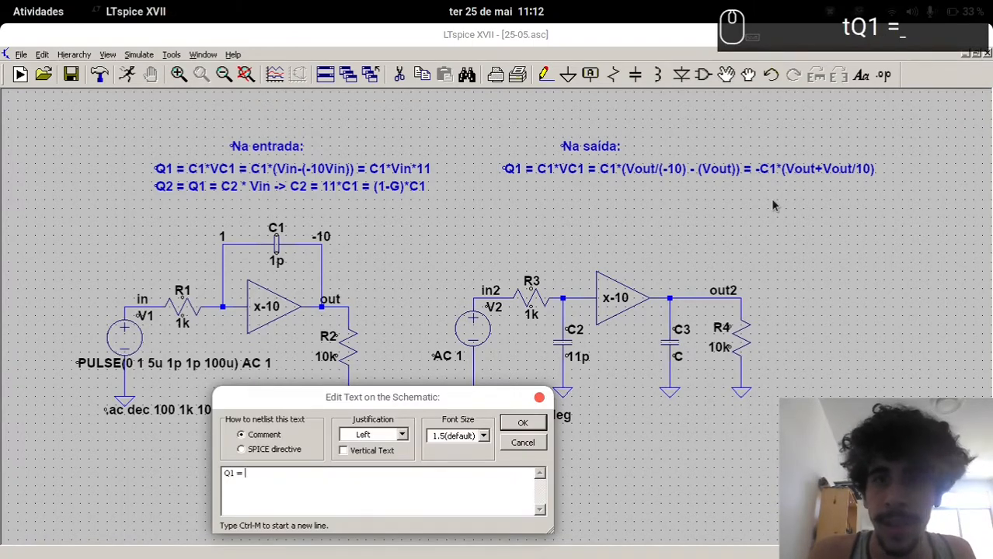
{"action": "type", "text": "-C1"}
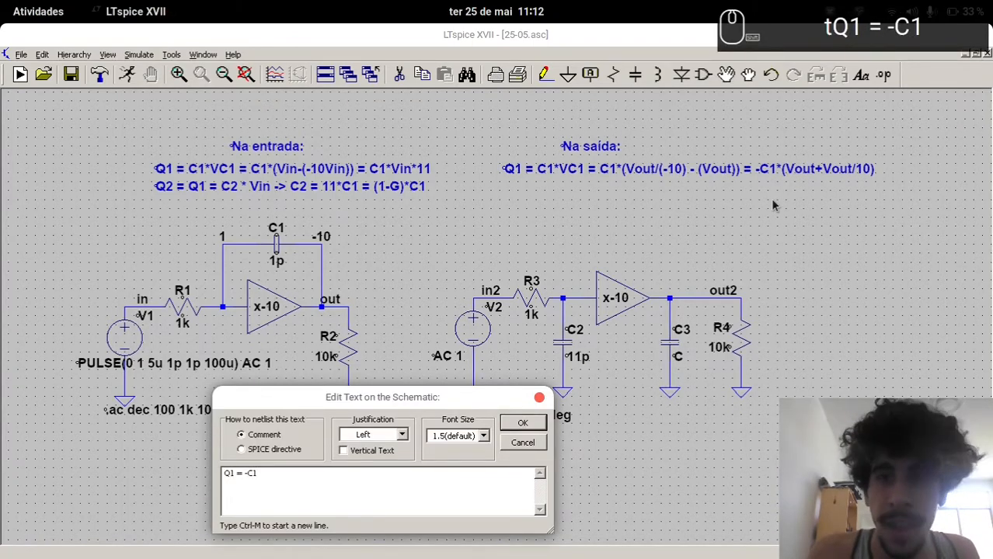
{"action": "type", "text": "*"}
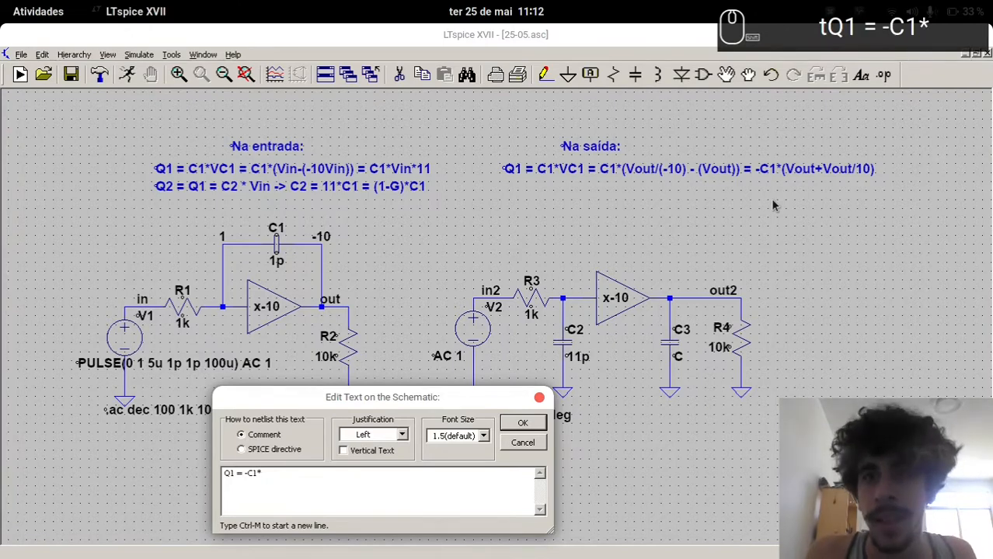
{"action": "type", "text": "Vout*()"}
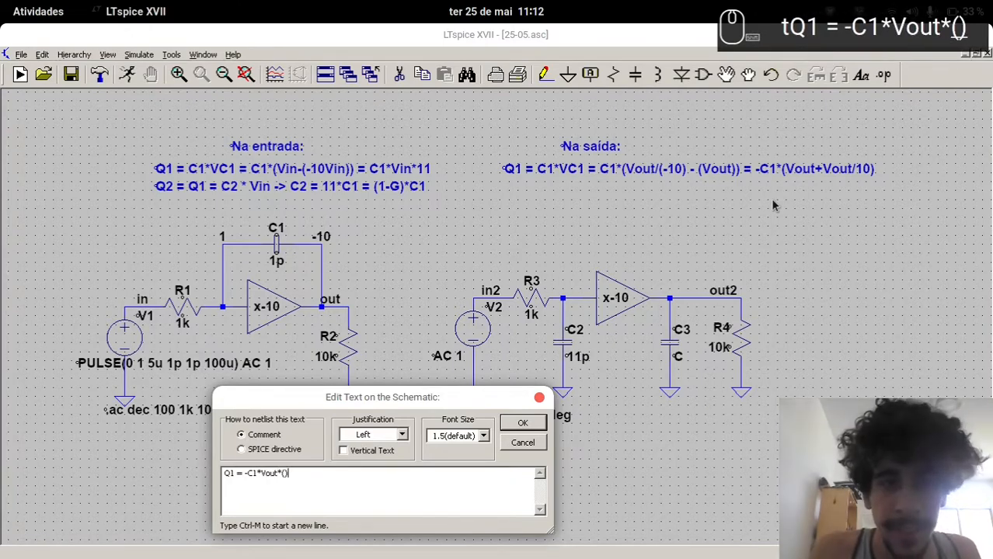
{"action": "left_click", "coordinate": [831, 169]}
{"action": "type", "text": "1+1/10"}
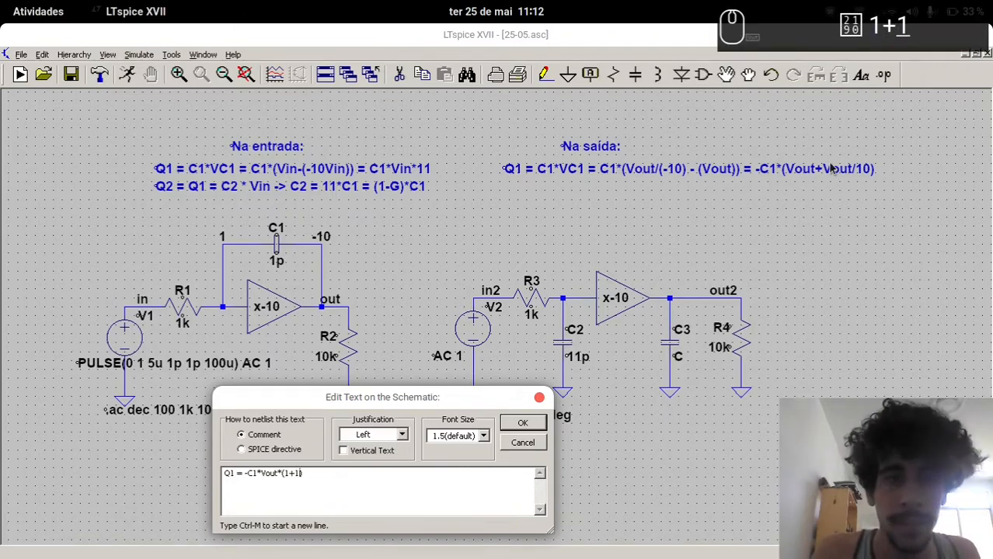
{"action": "key", "text": "Return"}
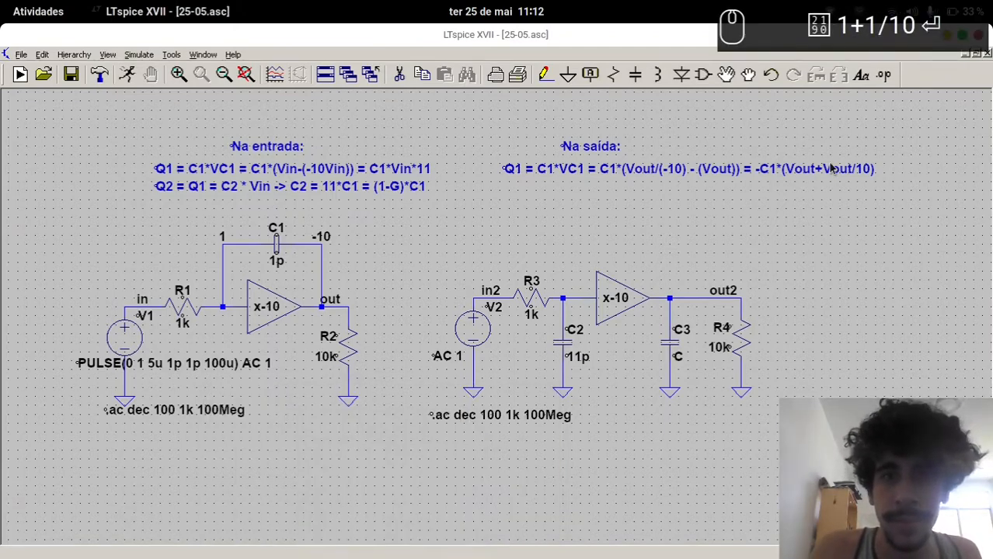
{"action": "left_click", "coordinate": [577, 189]}
{"action": "key", "text": "Escape"}
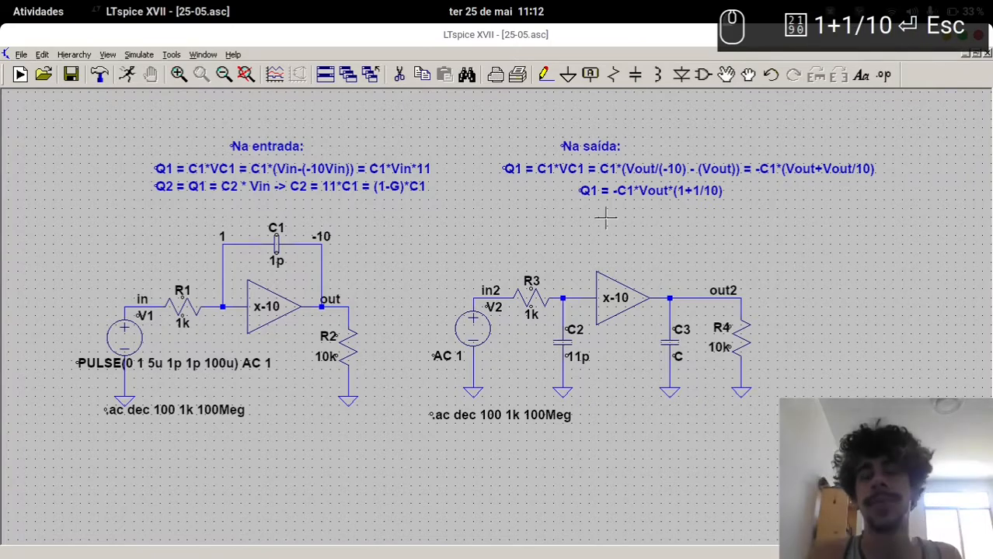
Extend the second output charge formula with "= -C1*Vout*1.1"
{"action": "right_click", "coordinate": [710, 191]}
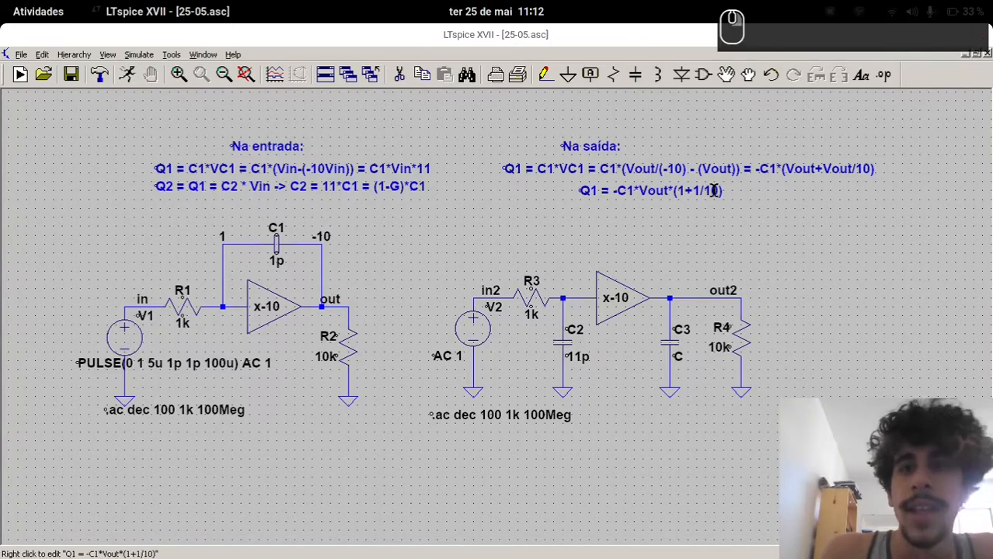
{"action": "key", "text": "End"}
{"action": "type", "text": "= "}
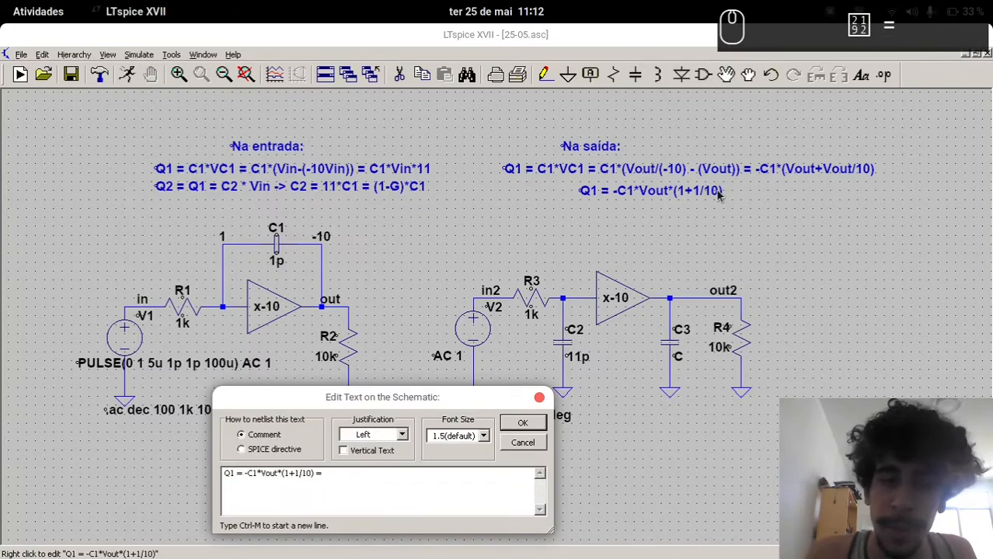
{"action": "type", "text": "-C1"}
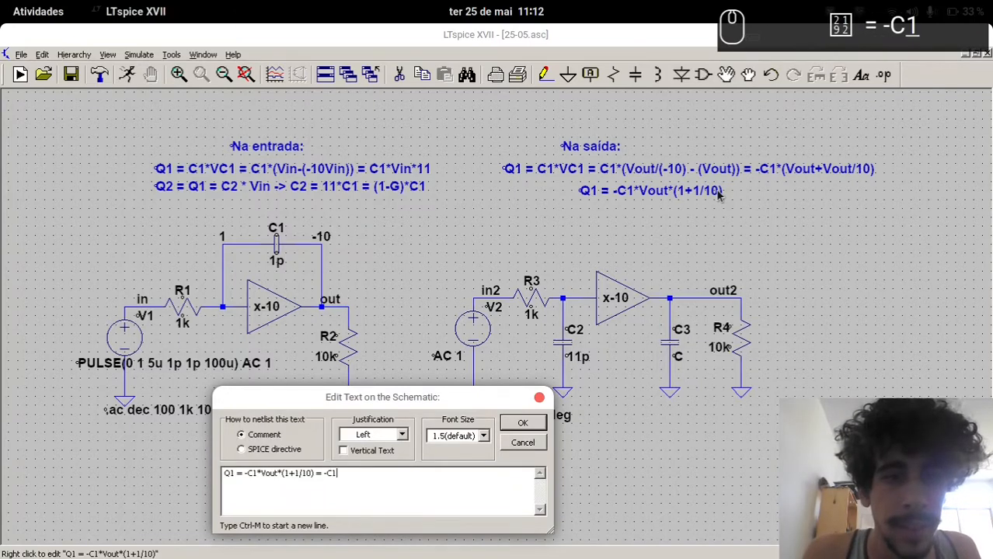
{"action": "type", "text": "*Vout*"}
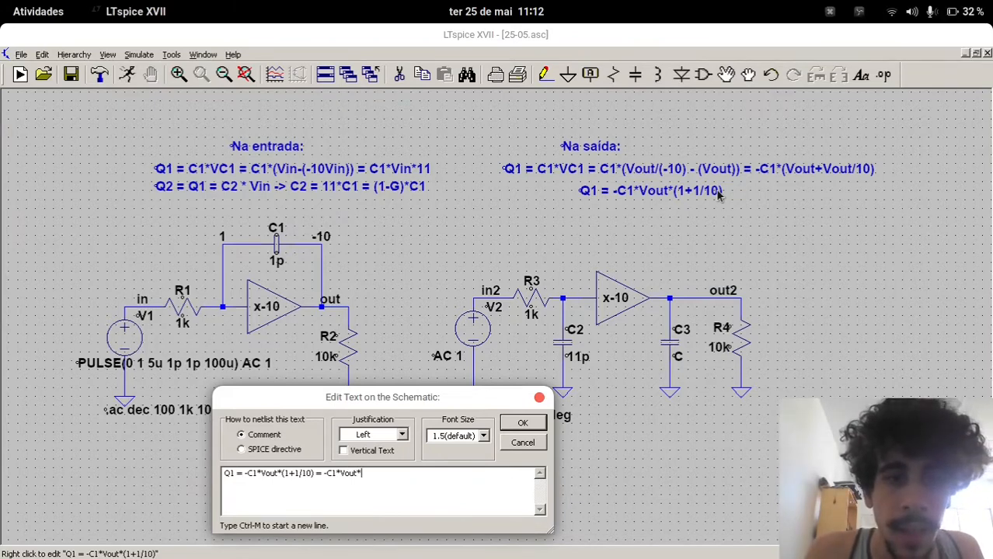
{"action": "type", "text": "1.1"}
{"action": "key", "text": "Return"}
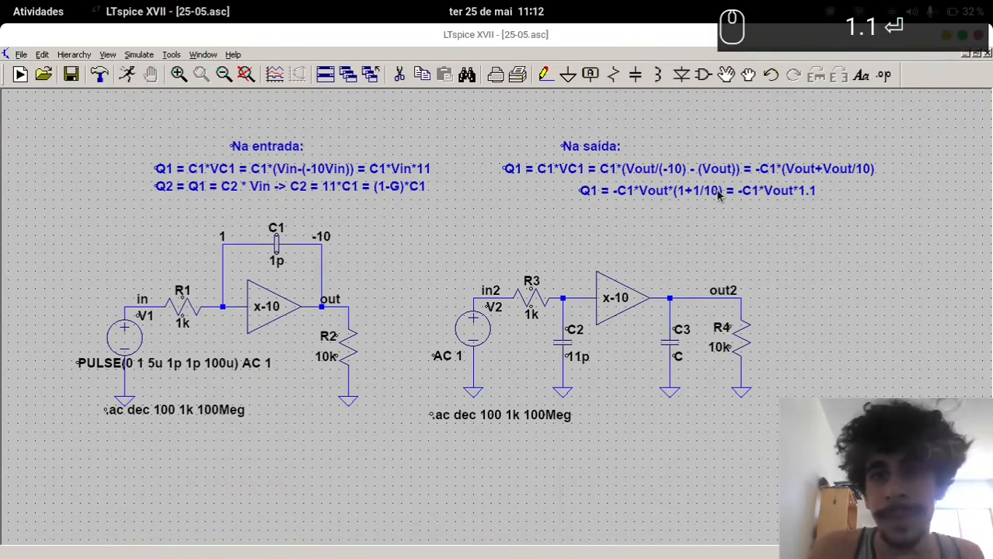
Add the comment "Q3 = C3*Vout" below the second output charge formula and save the schematic
{"action": "key", "text": "b"}
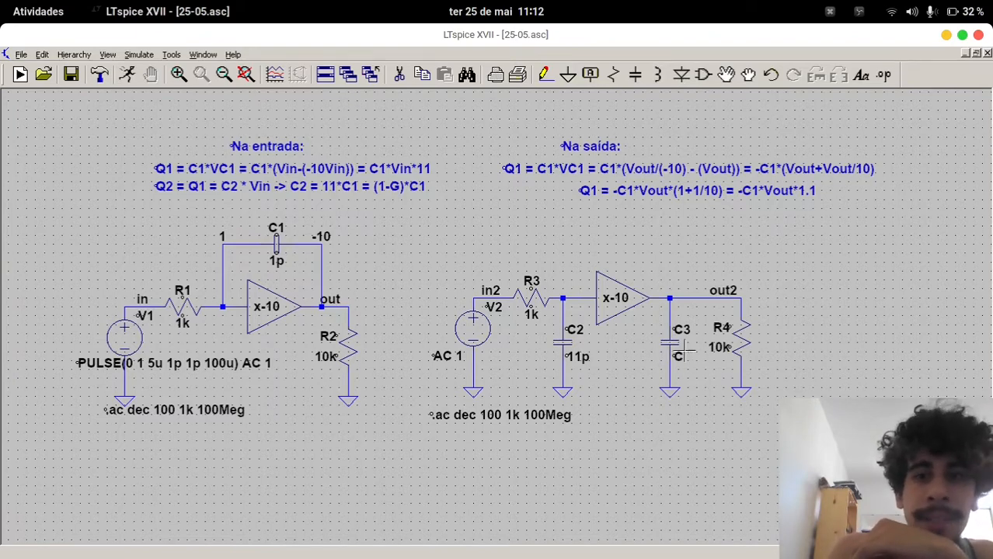
{"action": "left_click", "coordinate": [593, 216]}
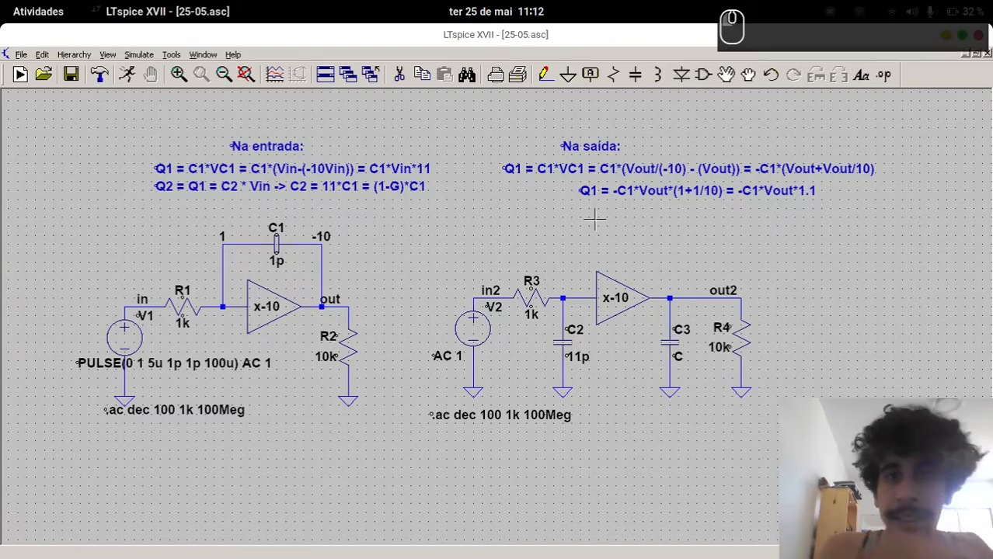
{"action": "type", "text": "tQ"}
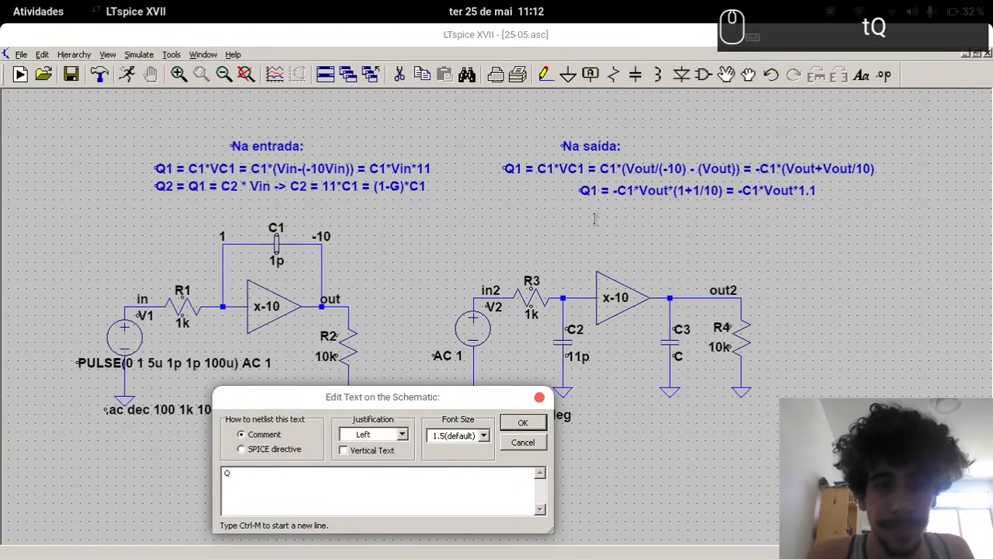
{"action": "type", "text": "3 ="}
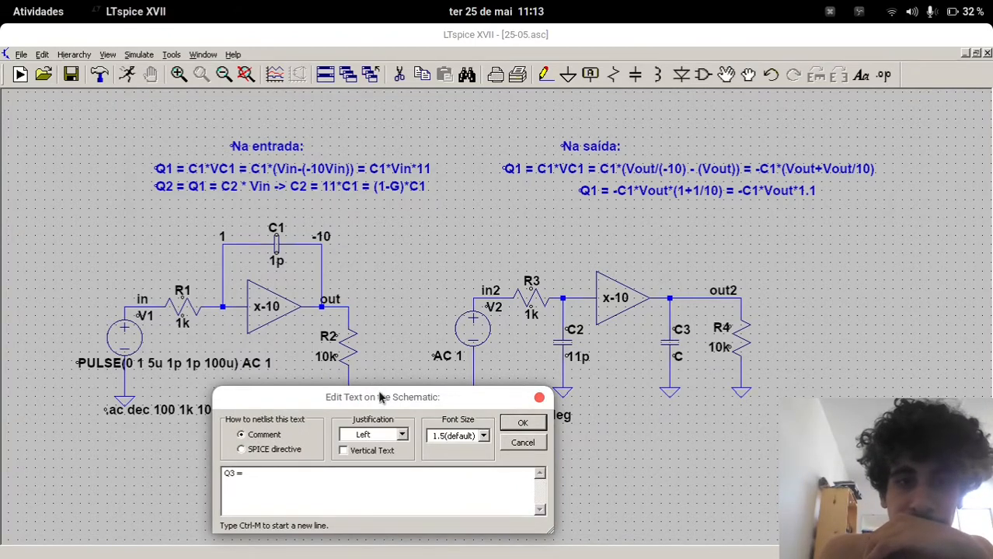
{"action": "left_click_drag", "start_coordinate": [381, 397], "coordinate": [351, 340]}
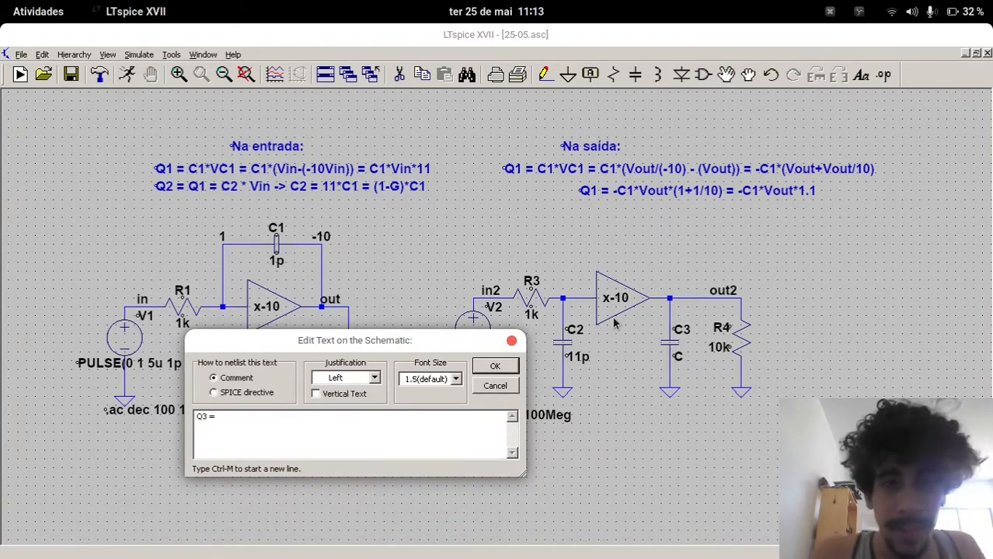
{"action": "left_click", "coordinate": [613, 323]}
{"action": "type", "text": "VC"}
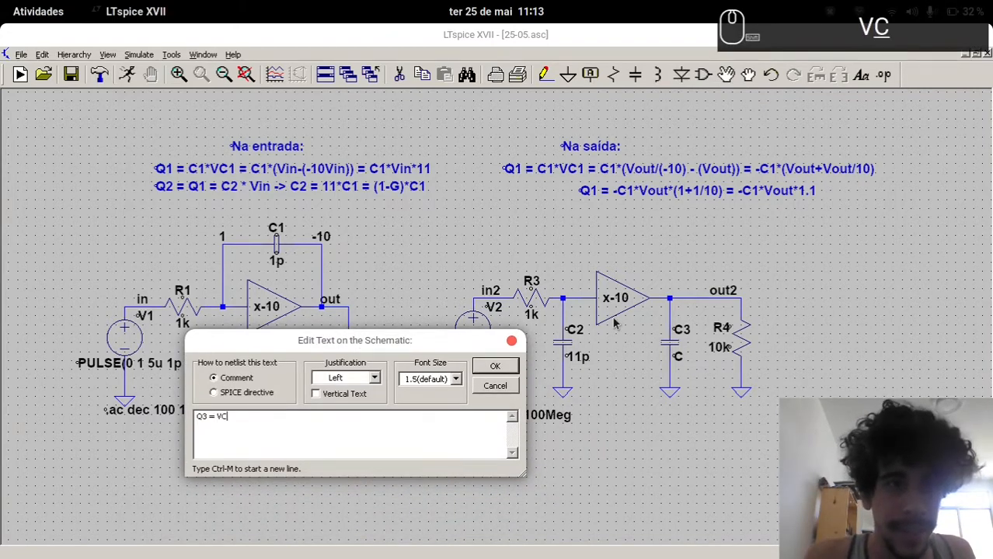
{"action": "key", "text": "BackSpace"}
{"action": "type", "text": "out"}
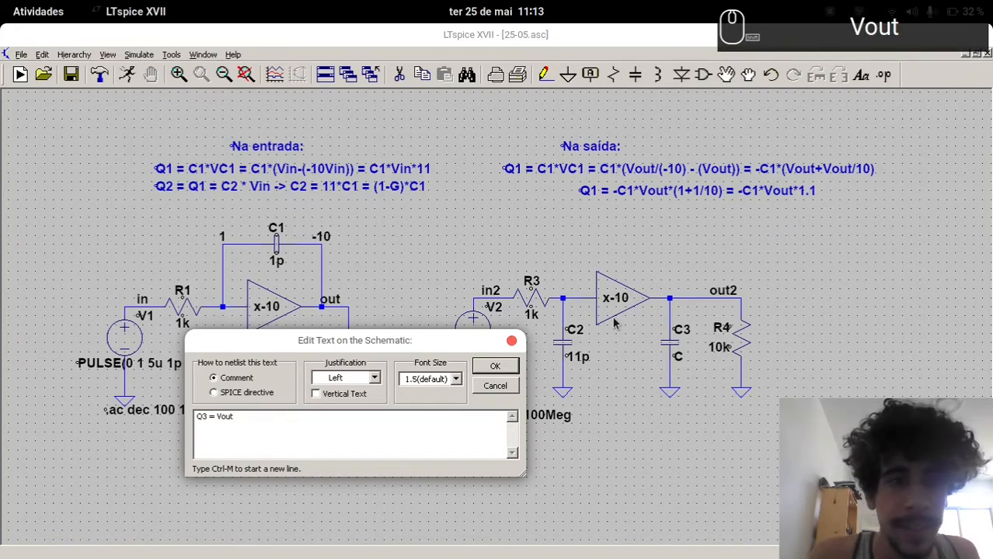
{"action": "key", "text": "Left"}
{"action": "key", "text": "Left"}
{"action": "key", "text": "Left"}
{"action": "key", "text": "Left"}
{"action": "type", "text": "C3*"}
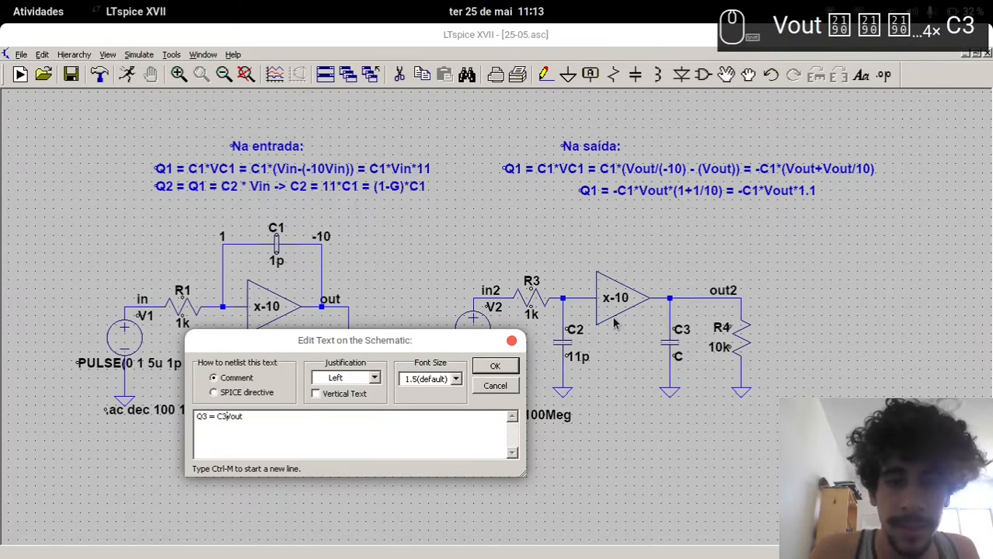
{"action": "key", "text": "Return"}
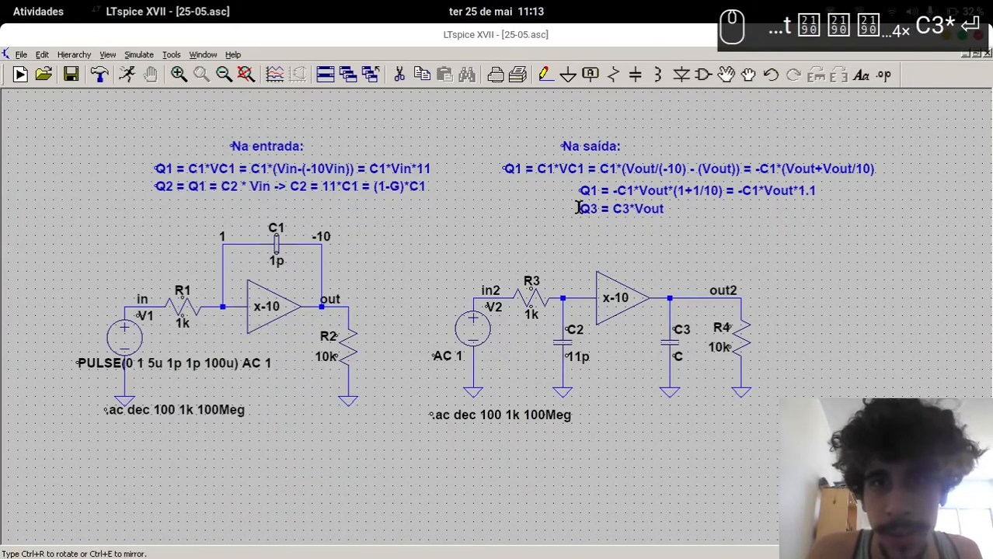
{"action": "left_click", "coordinate": [579, 209]}
{"action": "key", "text": "Escape"}
{"action": "key", "text": "ctrl+s"}
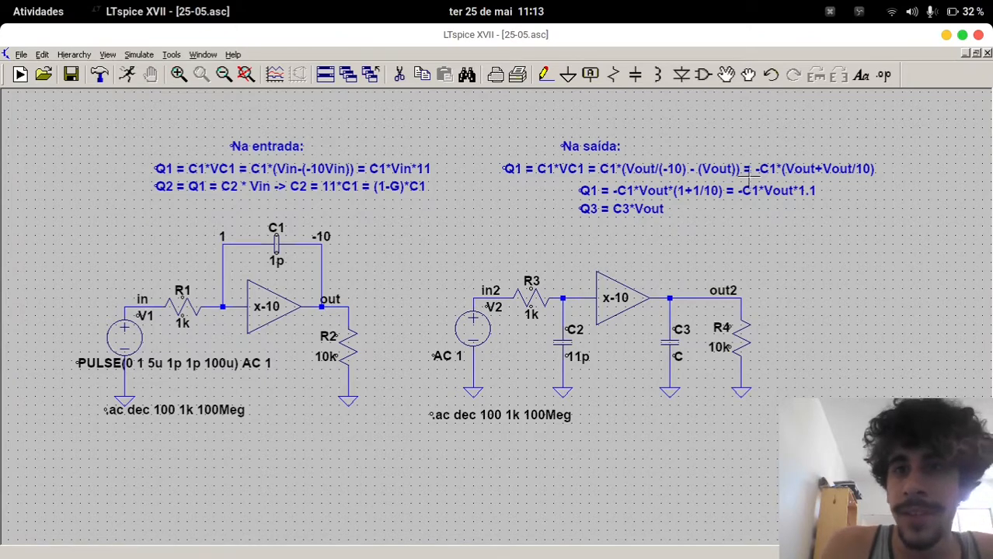
Extend the second Q1 formula under "Na saída:" with "-> C1*Vout*1.1"
{"action": "right_click", "coordinate": [799, 196]}
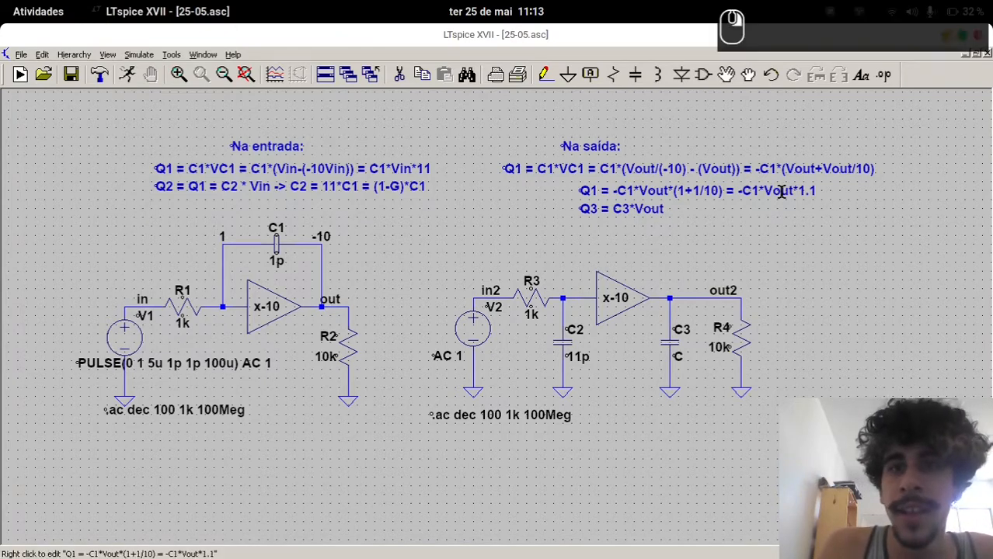
{"action": "type", "text": "->"}
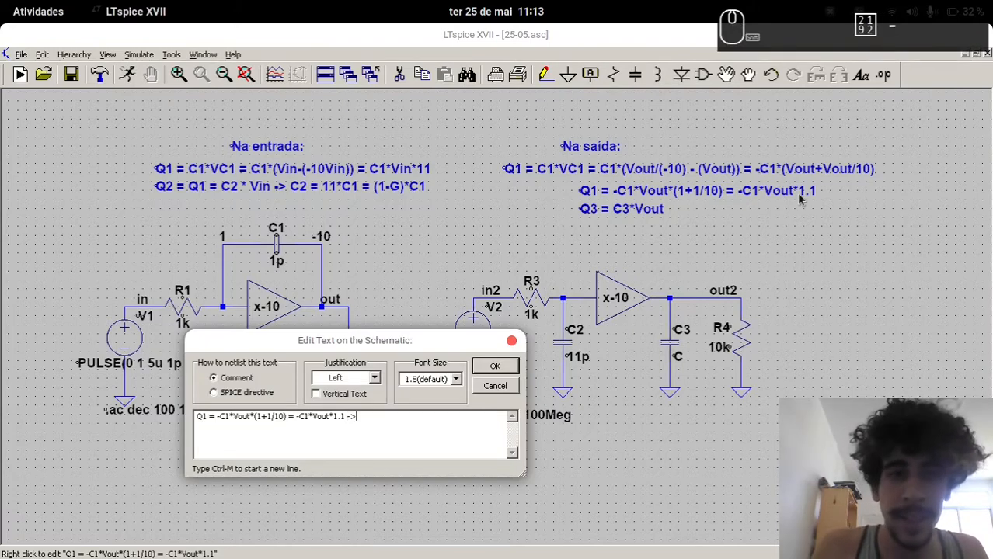
{"action": "type", "text": " C1*Vout"}
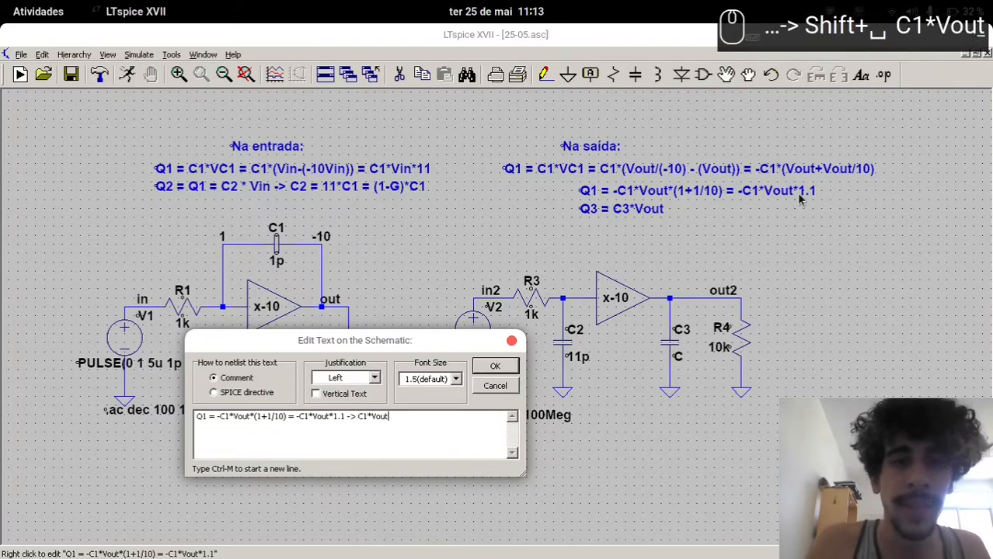
{"action": "type", "text": "*1.1"}
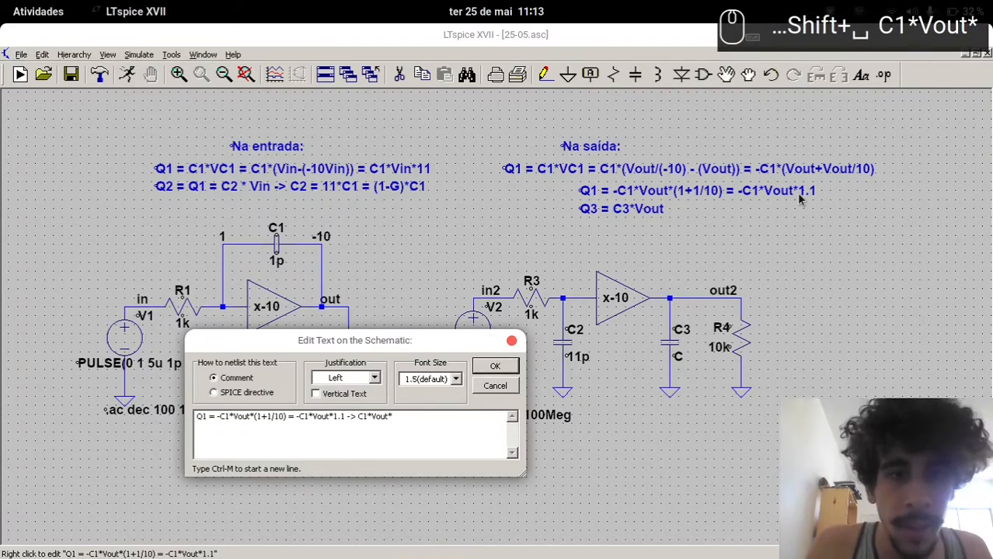
{"action": "key", "text": "Return"}
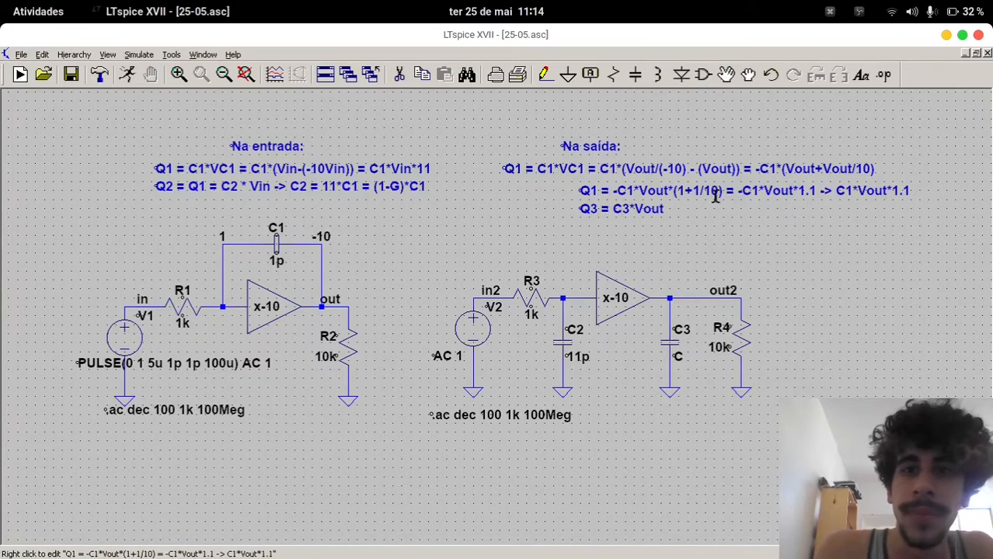
Extend the Q3 formula with "-> C3 = C1*1.1" and save the schematic
{"action": "right_click", "coordinate": [661, 207]}
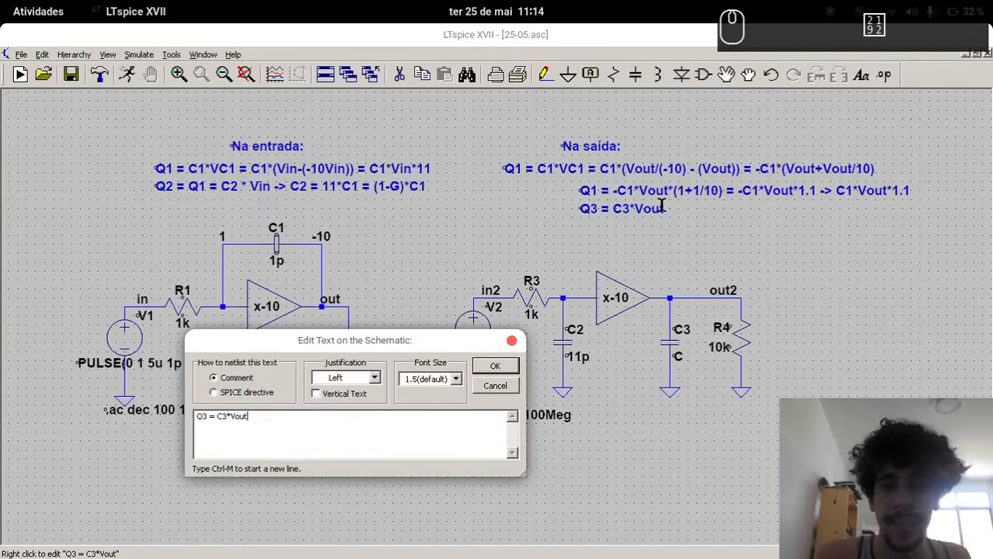
{"action": "type", "text": "-> C"}
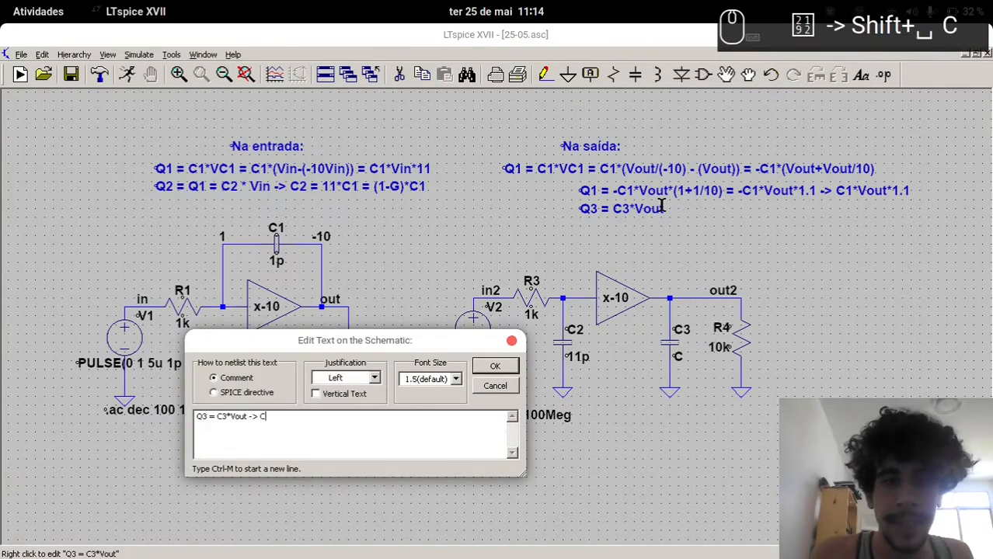
{"action": "type", "text": "3 = "}
{"action": "type", "text": "C1*1.1"}
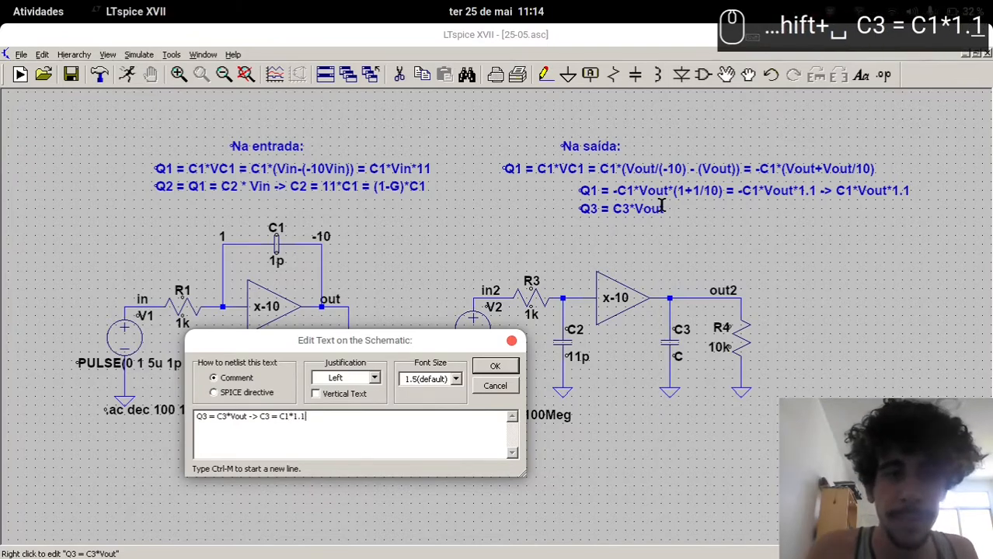
{"action": "key", "text": "Return"}
{"action": "key", "text": "ctrl+s"}
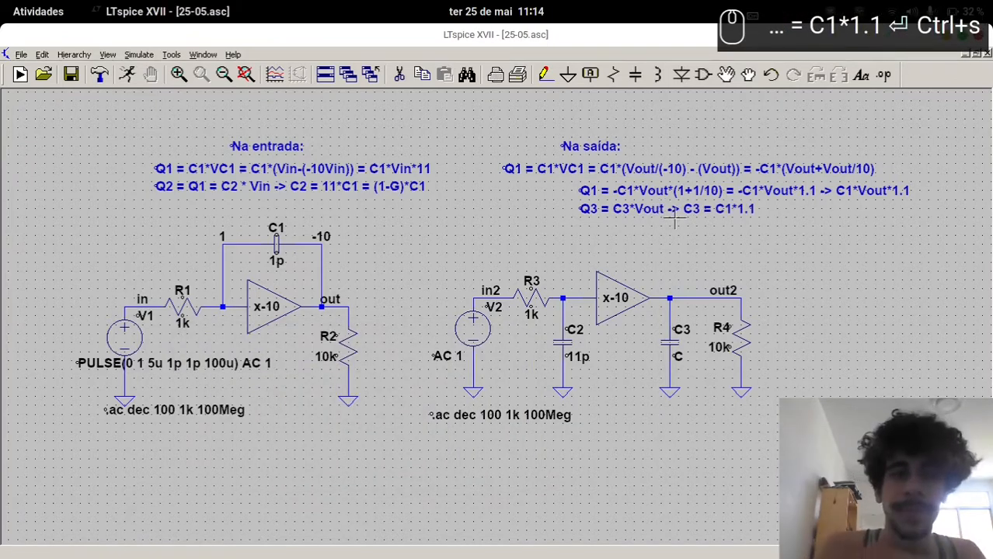
Append the general gain expression "= C1*(1-1/G)" to the end of the Q3 formula
{"action": "right_click", "coordinate": [728, 206]}
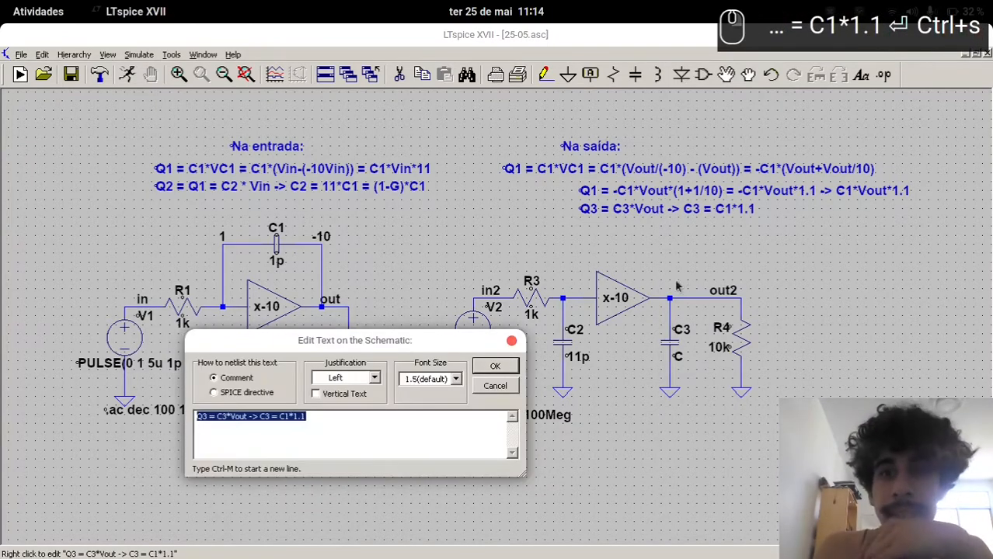
{"action": "left_click", "coordinate": [439, 422]}
{"action": "type", "text": "="}
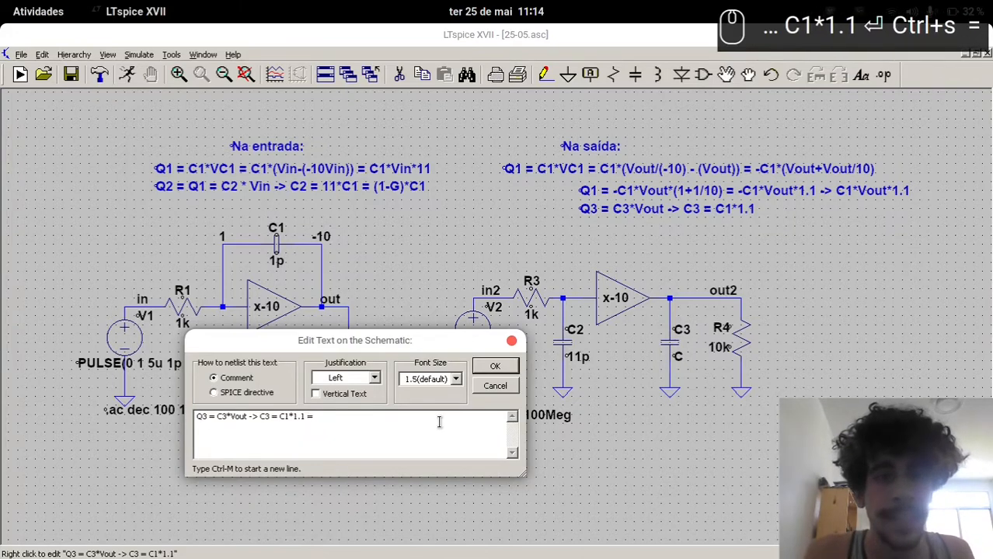
{"action": "key", "text": "BackSpace"}
{"action": "key", "text": "BackSpace"}
{"action": "type", "text": "= C1*"}
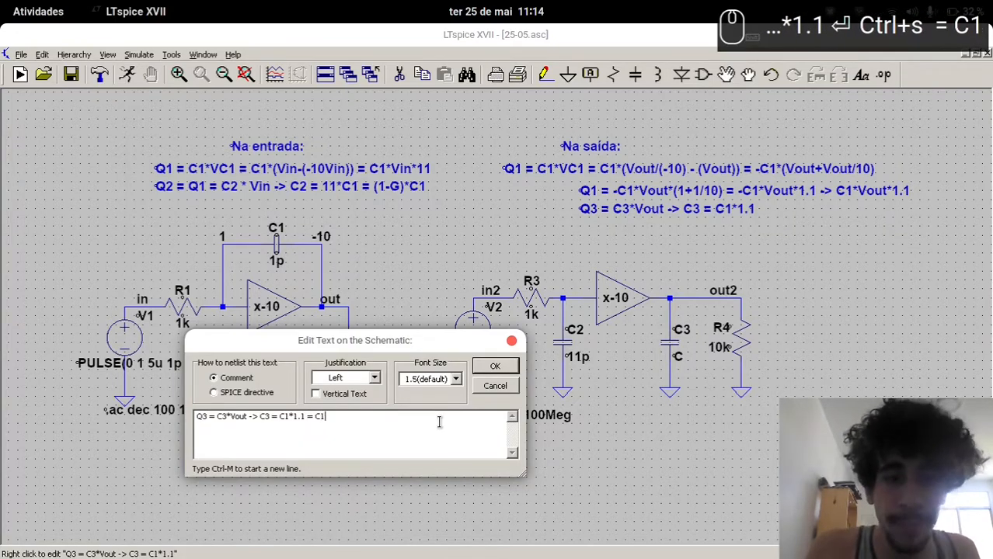
{"action": "type", "text": "()"}
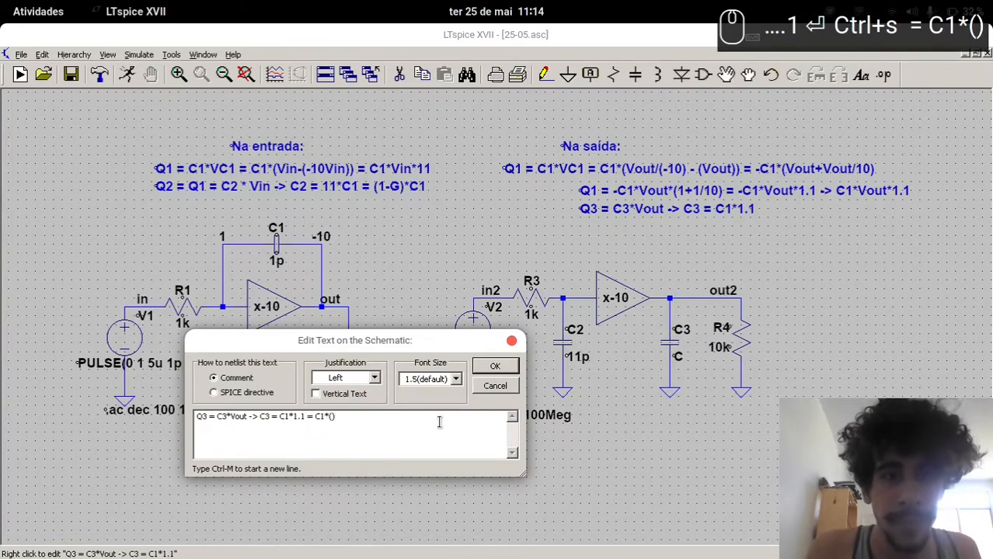
{"action": "key", "text": "Left"}
{"action": "type", "text": "1"}
{"action": "type", "text": "-1/G"}
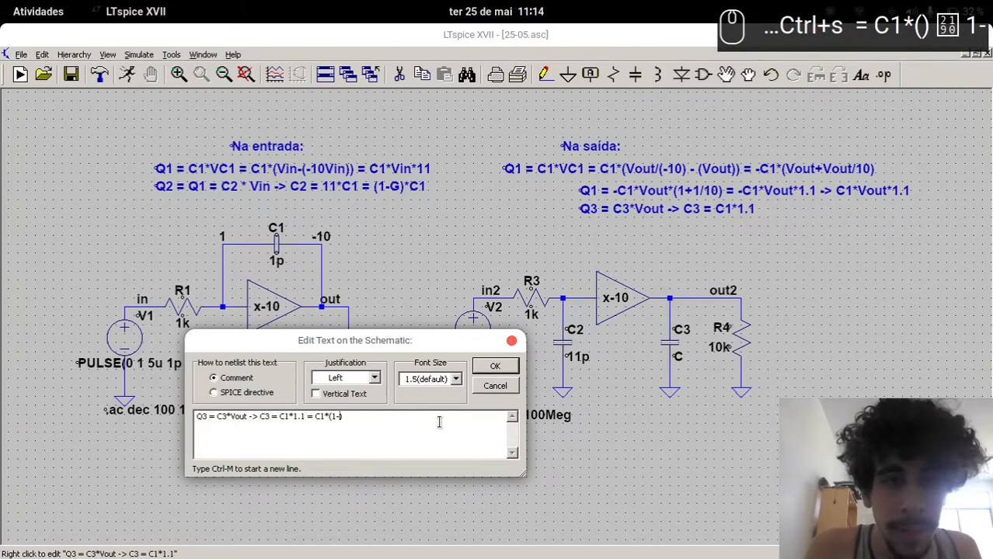
{"action": "key", "text": "Return"}
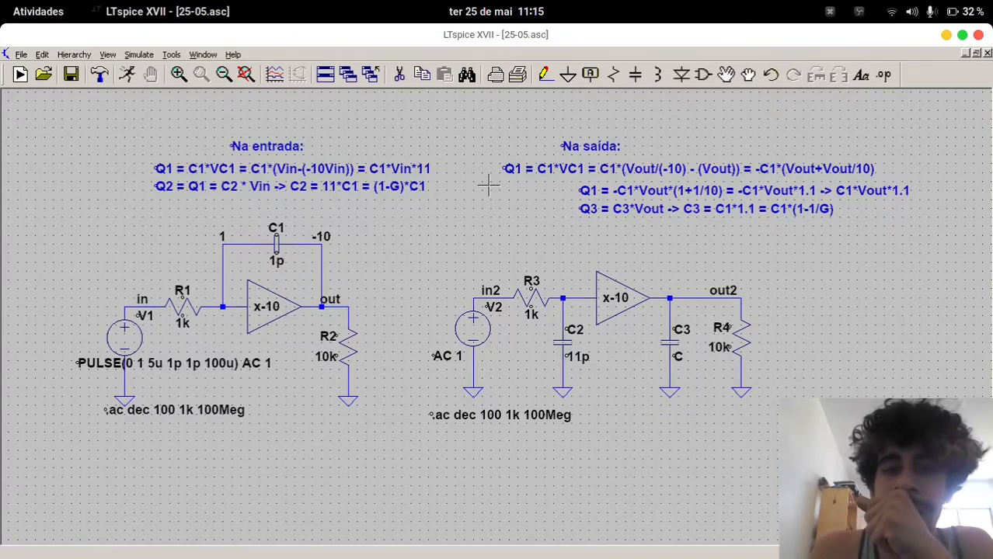
Delete the .ac directive below the second circuit and save the schematic
{"action": "key", "text": "Delete"}
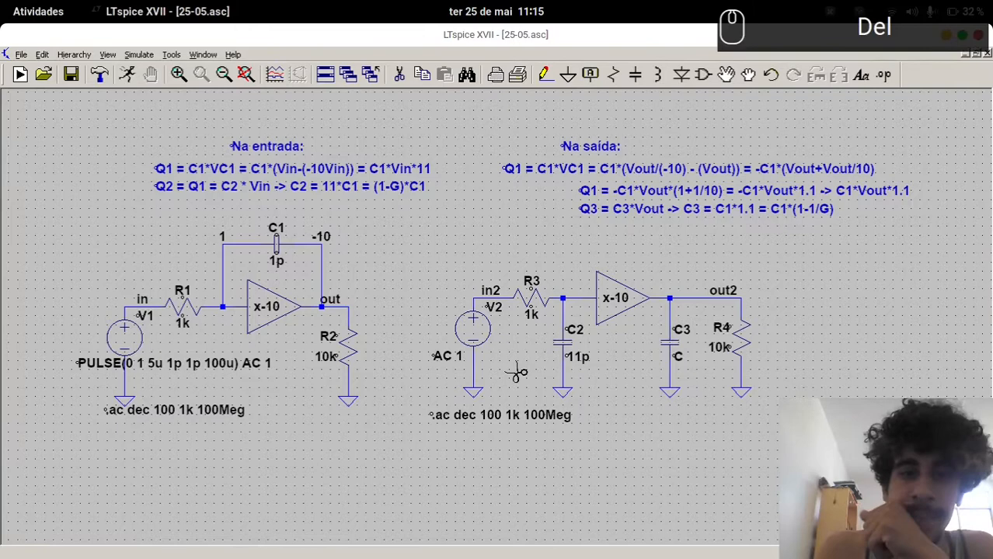
{"action": "left_click", "coordinate": [485, 413]}
{"action": "key", "text": "Escape"}
{"action": "key", "text": "ctrl+s"}
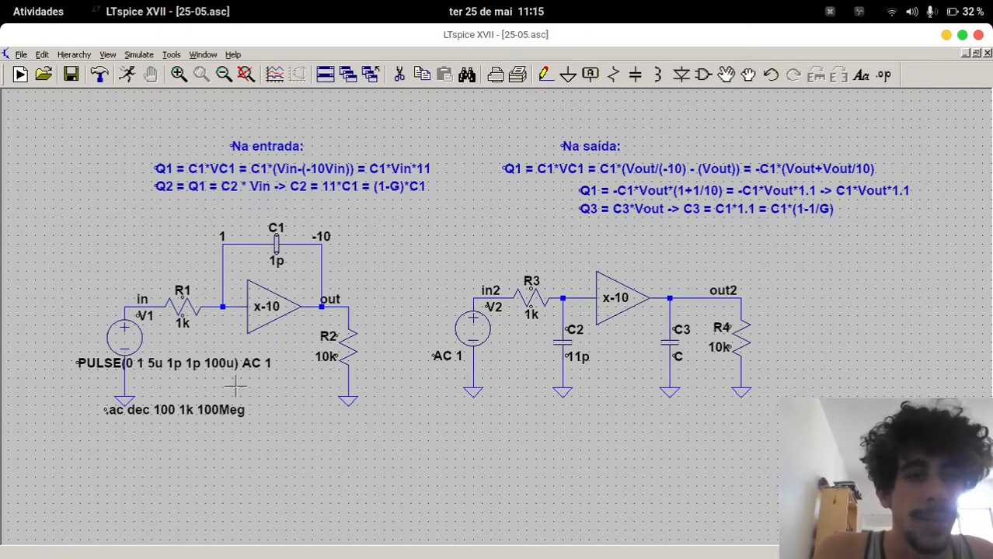
Replace the AC analysis directive below the first circuit with ".tran 50u"
{"action": "right_click", "coordinate": [199, 410]}
{"action": "key", "text": "Escape"}
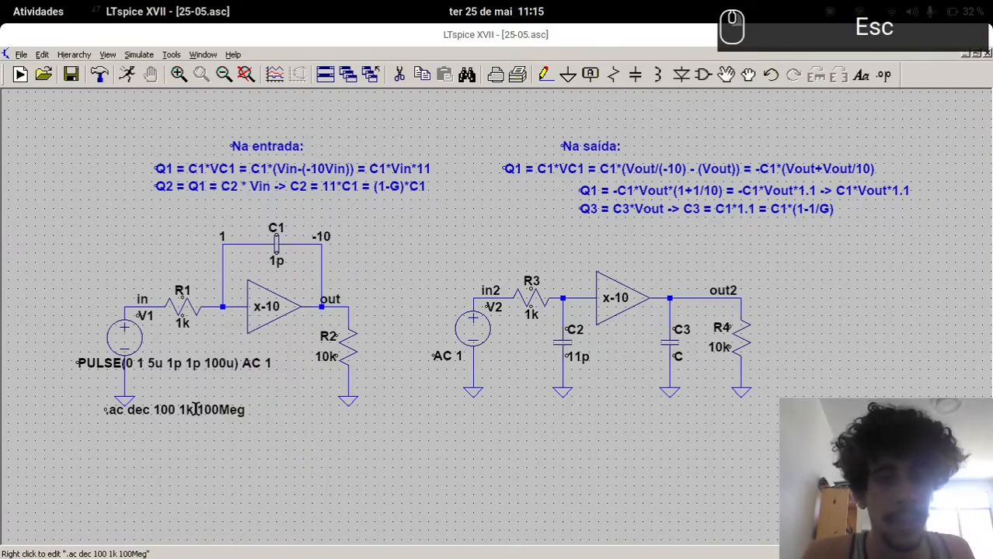
{"action": "right_click", "coordinate": [197, 411]}
{"action": "left_click_drag", "start_coordinate": [482, 391], "coordinate": [177, 384]}
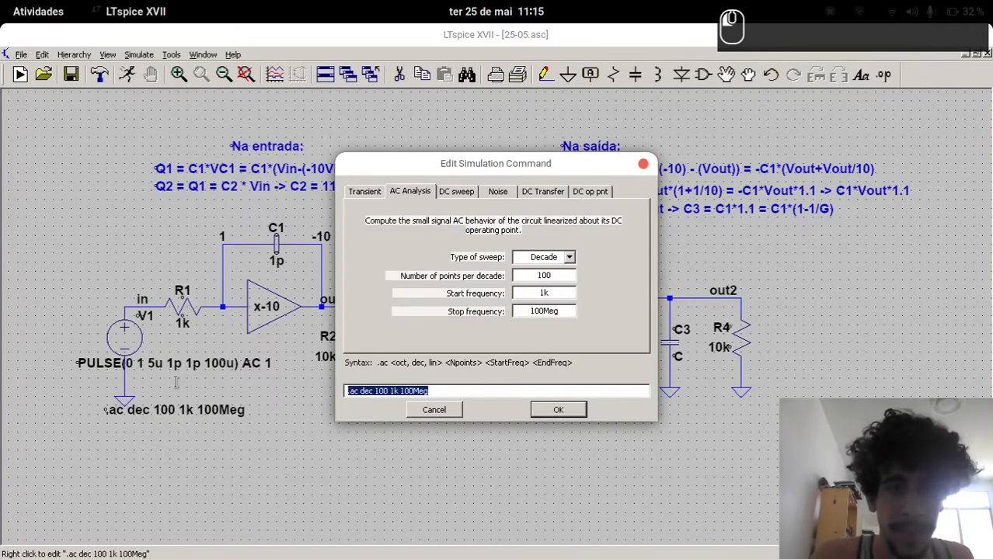
{"action": "type", "text": ".tran 50u"}
{"action": "key", "text": "Return"}
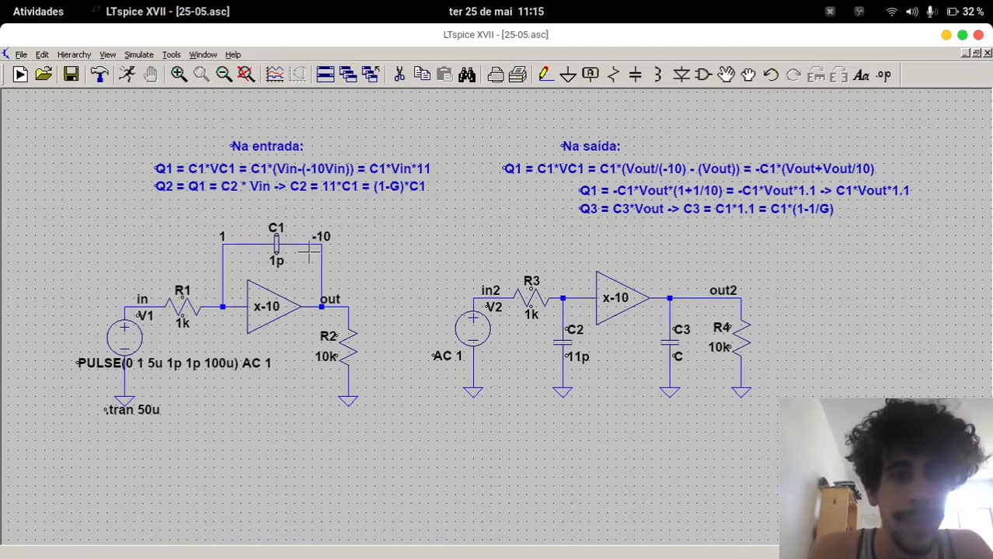
Try to run the transient simulation with both circuits, continuing with the default capacitor model
{"action": "key", "text": "F10"}
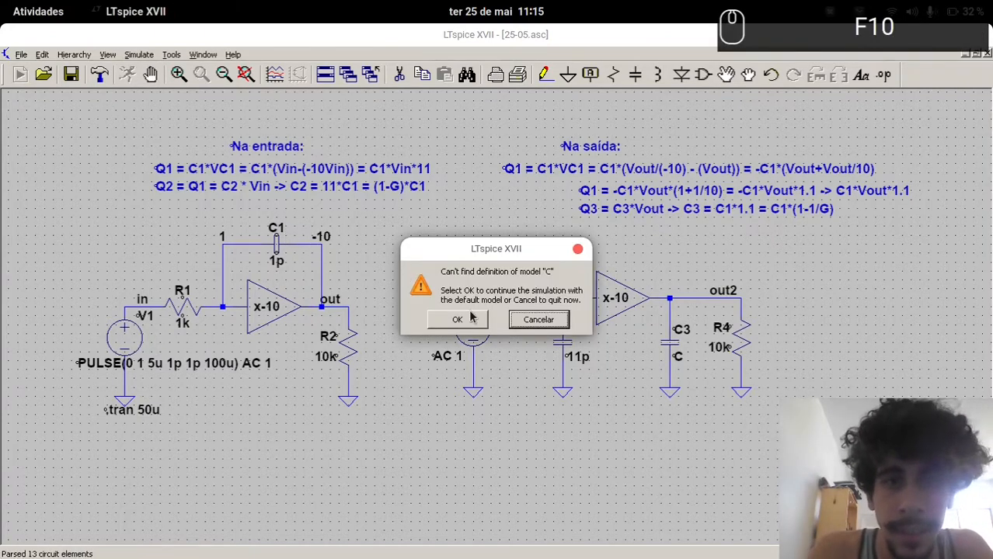
{"action": "left_click", "coordinate": [471, 320]}
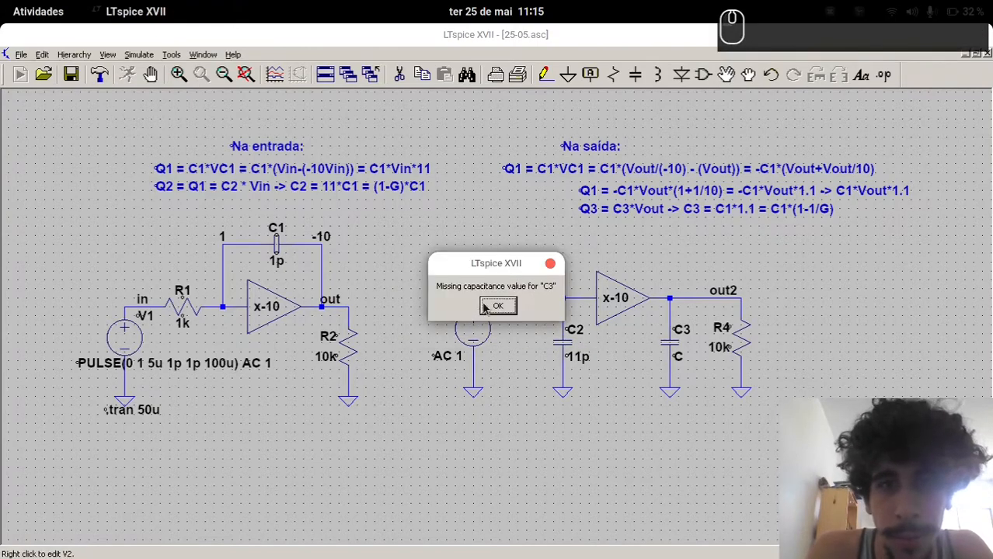
{"action": "left_click", "coordinate": [485, 306]}
{"action": "left_click", "coordinate": [714, 115]}
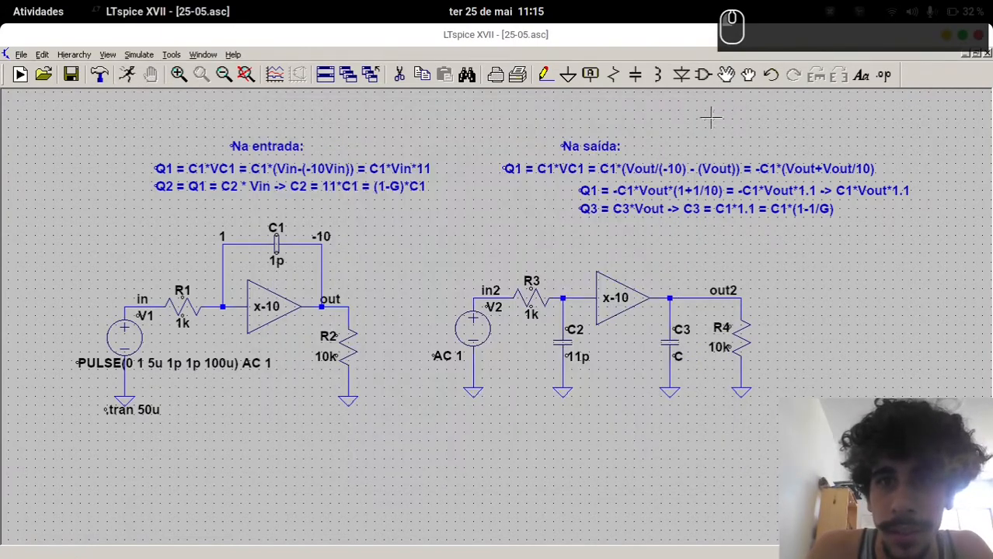
Delete the entire second circuit with the grounded capacitors C2 and C3, keeping the output formulas
{"action": "key", "text": "Delete"}
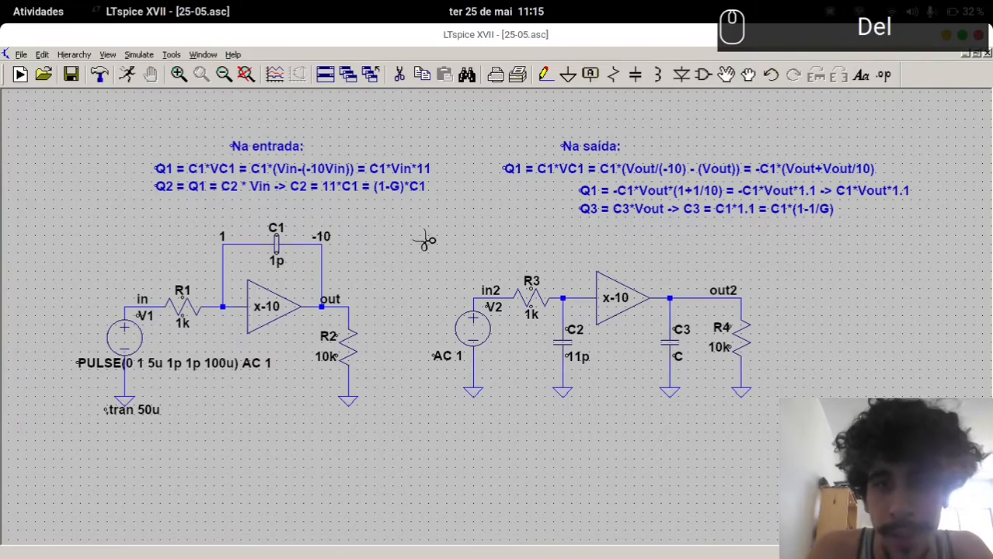
{"action": "left_click_drag", "start_coordinate": [420, 239], "coordinate": [757, 408]}
{"action": "key", "text": "Escape"}
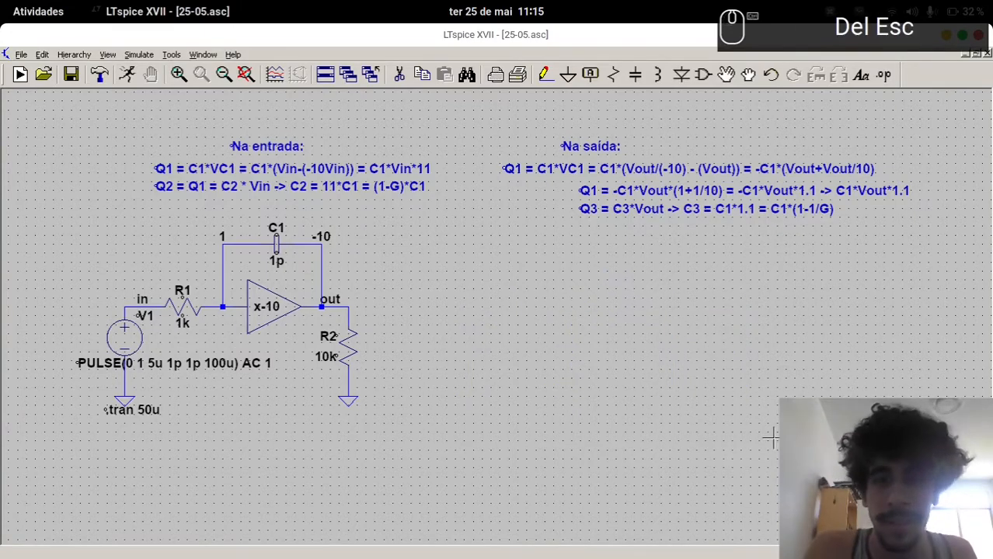
Save the schematic and run the transient simulation of the first circuit alone, and restore and save the deleted second circuit
{"action": "key", "text": "ctrl+s"}
{"action": "key", "text": "F10"}
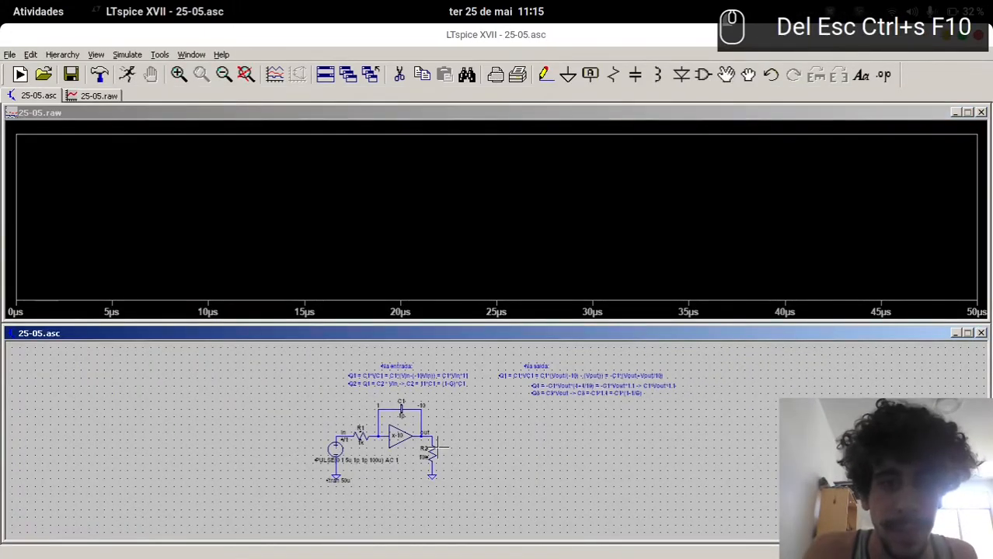
{"action": "scroll", "coordinate": [449, 445], "scroll_direction": "up", "scroll_amount": 2}
{"action": "key", "text": "F9"}
{"action": "key", "text": "ctrl+s"}
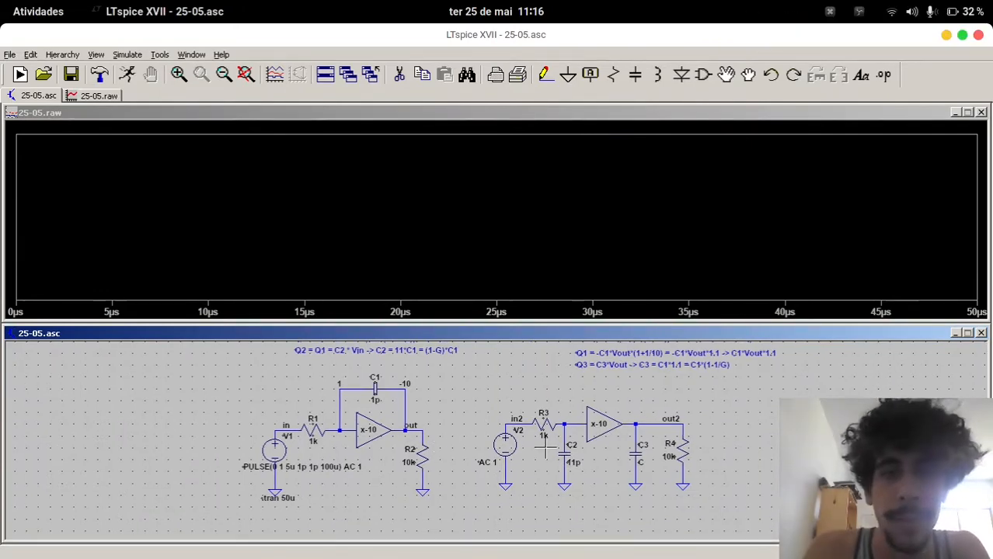
Plot the first circuit's output voltage V(out), and replace it with the voltage V(1) at the amplifier's input node
{"action": "scroll", "coordinate": [543, 434], "scroll_direction": "up", "scroll_amount": 3}
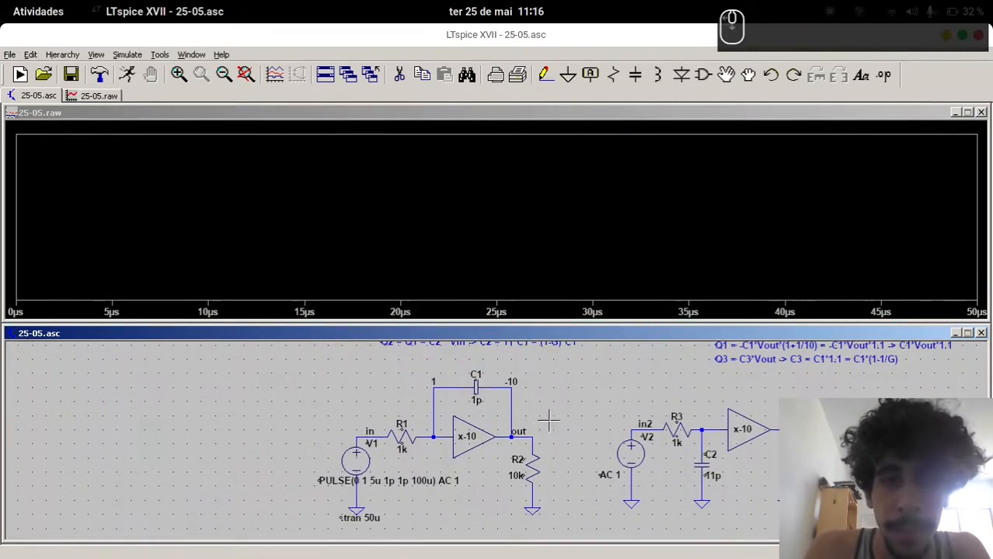
{"action": "left_click_drag", "start_coordinate": [570, 417], "coordinate": [574, 413]}
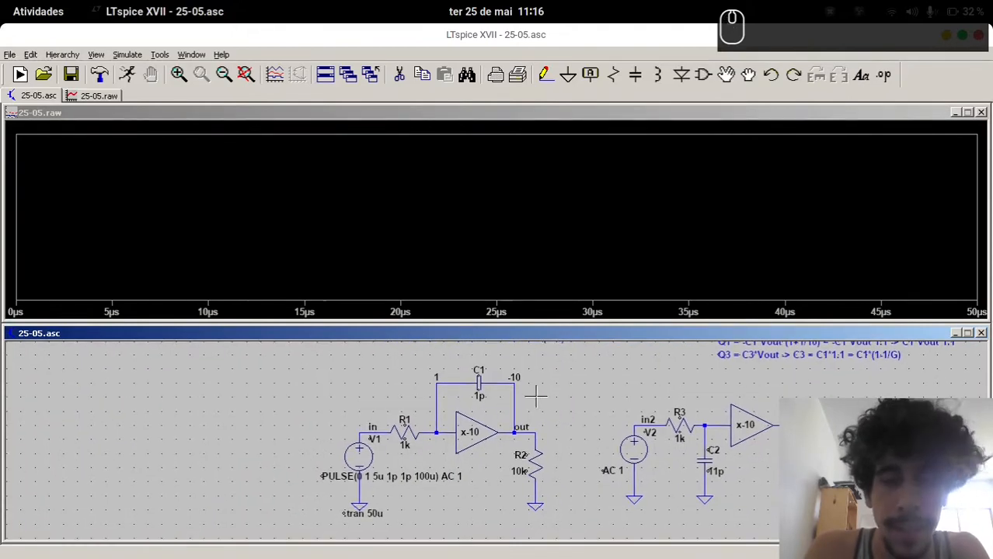
{"action": "left_click", "coordinate": [516, 380]}
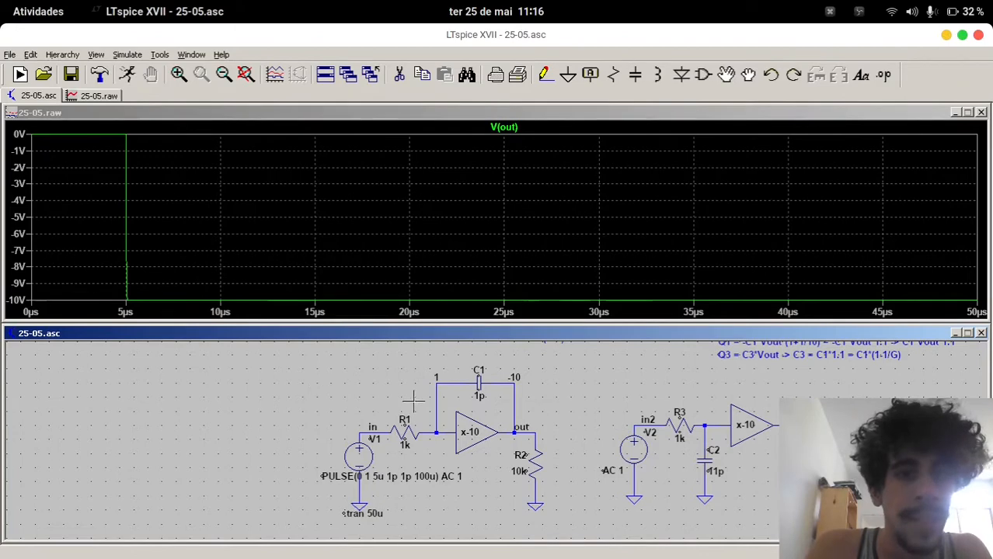
{"action": "left_click", "coordinate": [436, 397]}
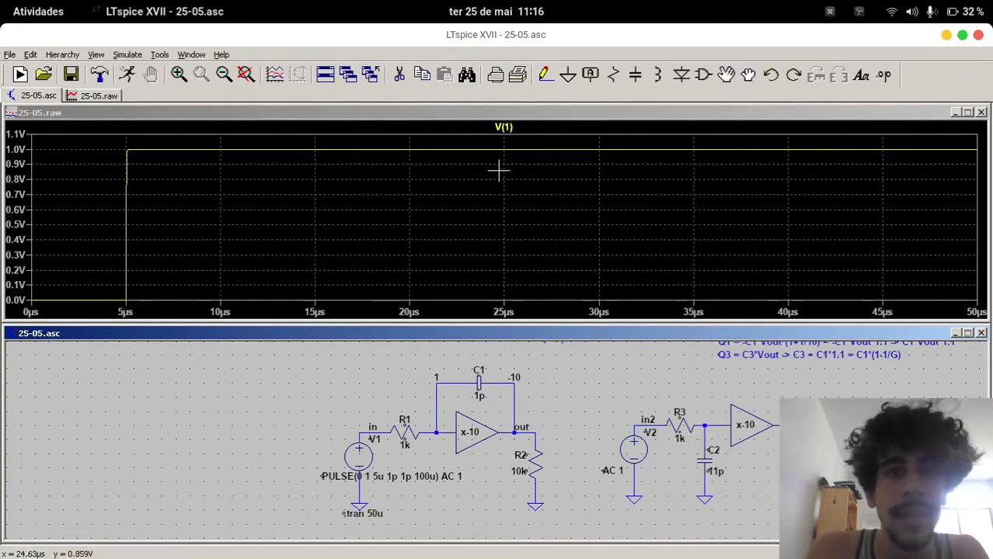
Change the plotted V(1) trace expression to the differential voltage V(out,in)
{"action": "right_click", "coordinate": [504, 129]}
{"action": "key", "text": "BackSpace"}
{"action": "key", "text": "BackSpace"}
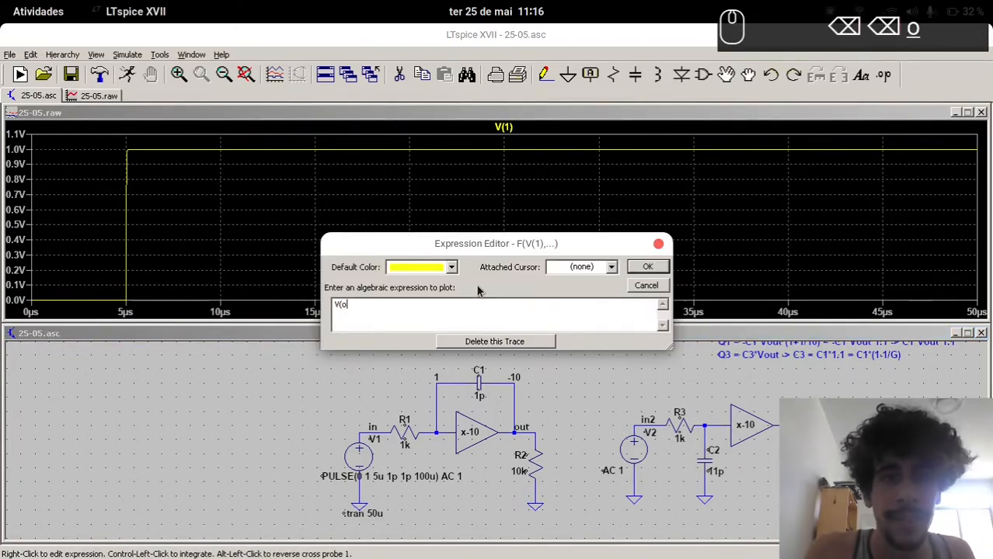
{"action": "type", "text": "out,in)"}
{"action": "key", "text": "Return"}
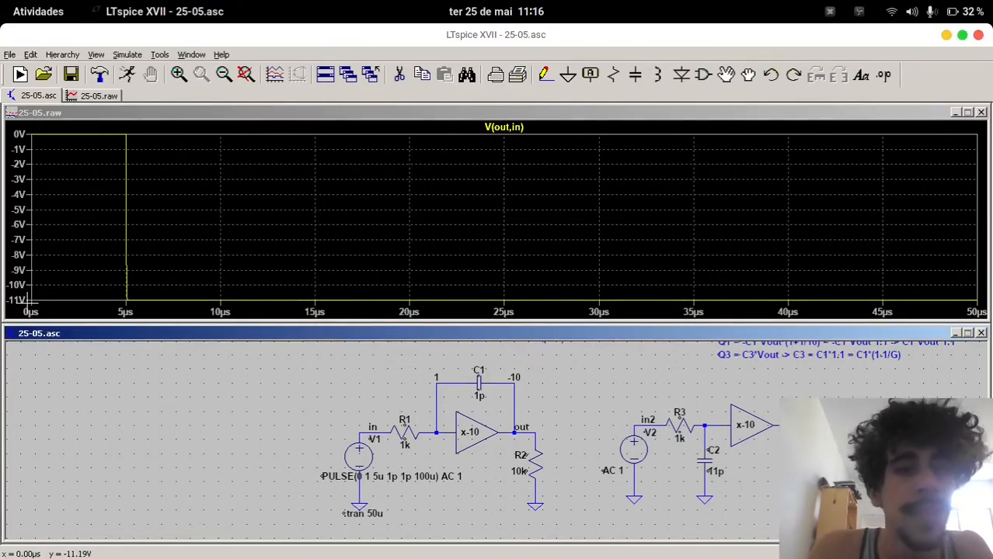
Reverse the plotted differential trace so that its expression reads V(in,out)
{"action": "left_click_drag", "start_coordinate": [610, 429], "coordinate": [543, 461]}
{"action": "left_click_drag", "start_coordinate": [580, 394], "coordinate": [569, 398]}
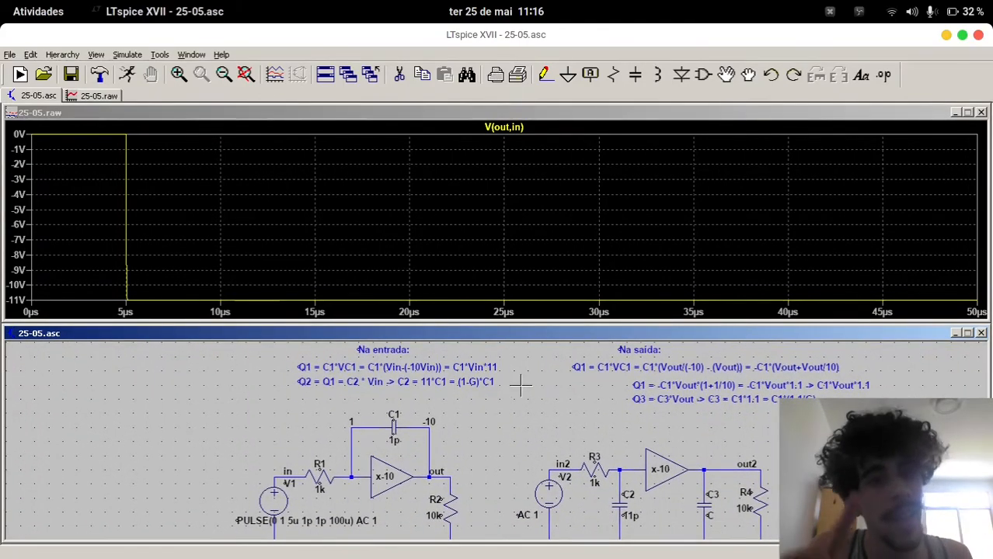
{"action": "right_click", "coordinate": [517, 128]}
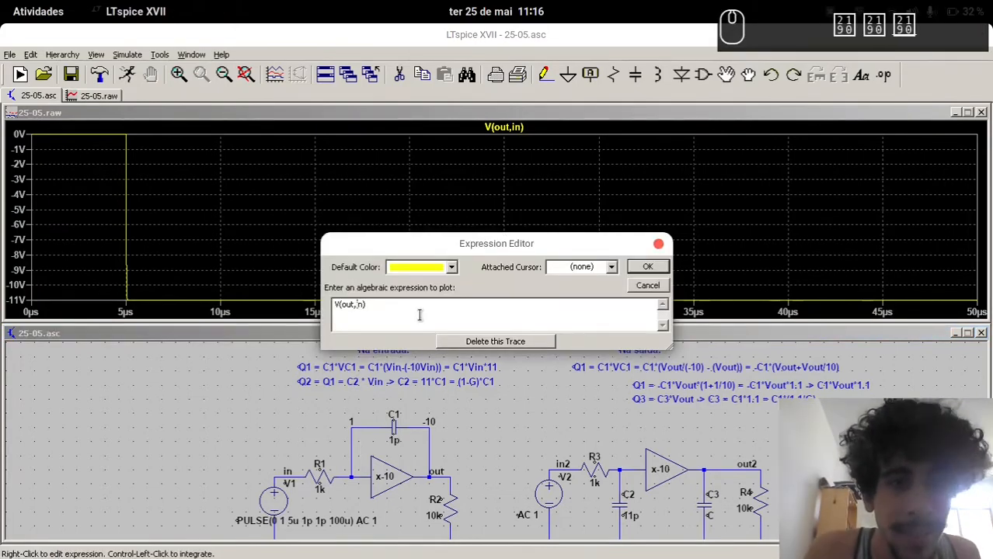
{"action": "key", "text": "Left"}
{"action": "key", "text": "Left"}
{"action": "key", "text": "Left"}
{"action": "key", "text": "Left"}
{"action": "key", "text": "shift+Left"}
{"action": "key", "text": "shift+Left"}
{"action": "key", "text": "shift+Left"}
{"action": "type", "text": "in"}
{"action": "key", "text": "shift+Right"}
{"action": "key", "text": "shift+Right"}
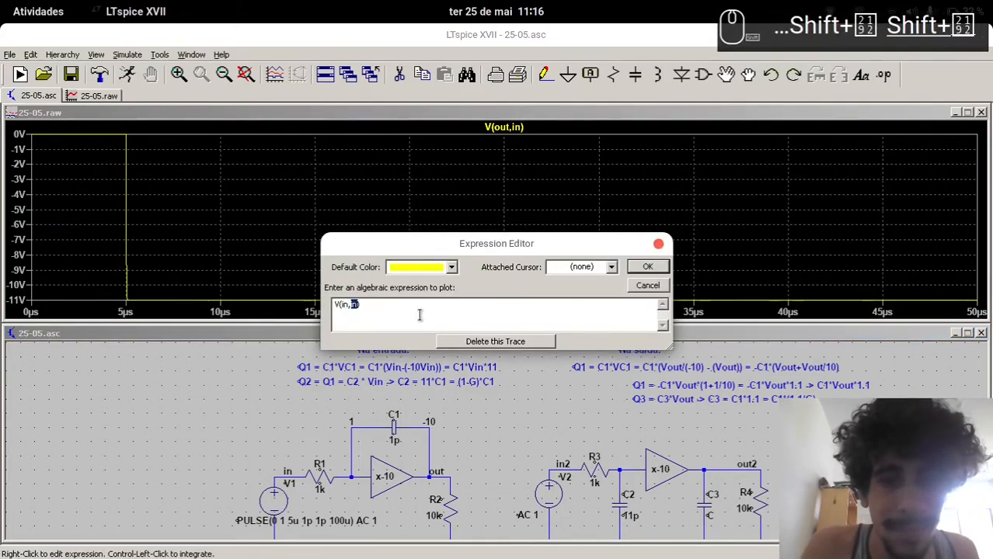
{"action": "type", "text": "out"}
{"action": "key", "text": "Return"}
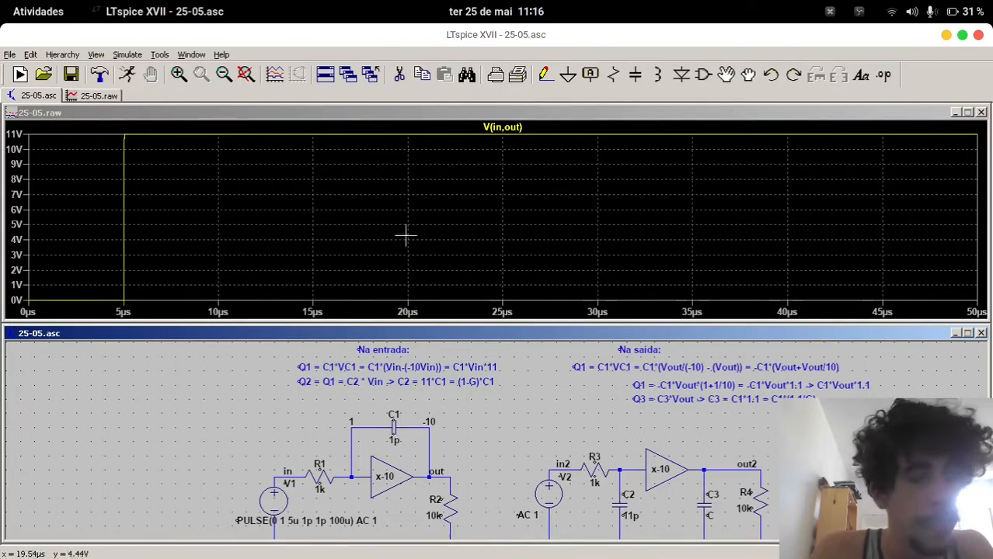
Set the second circuit's output capacitor C3 to 1.1p and save the schematic
{"action": "left_click_drag", "start_coordinate": [502, 380], "coordinate": [483, 398]}
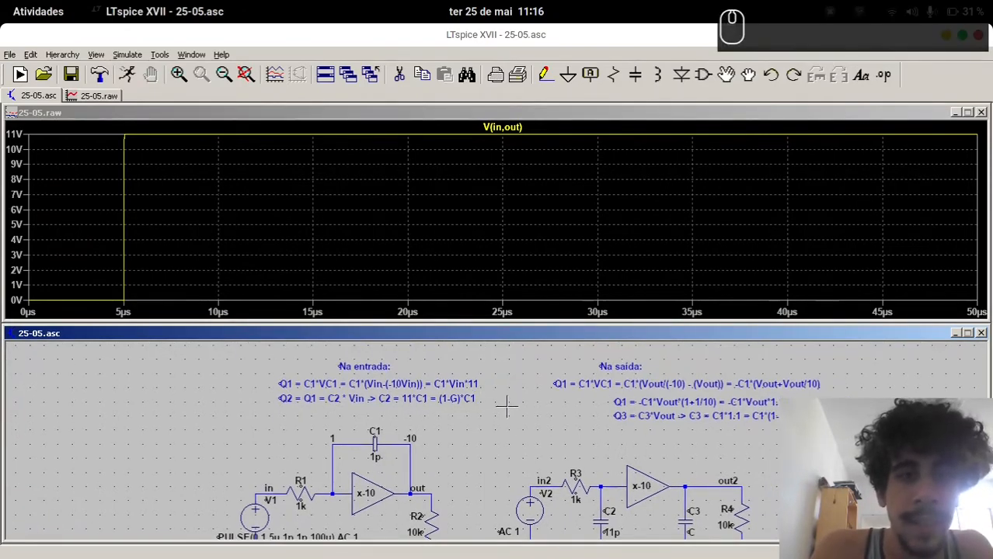
{"action": "left_click_drag", "start_coordinate": [520, 426], "coordinate": [411, 389]}
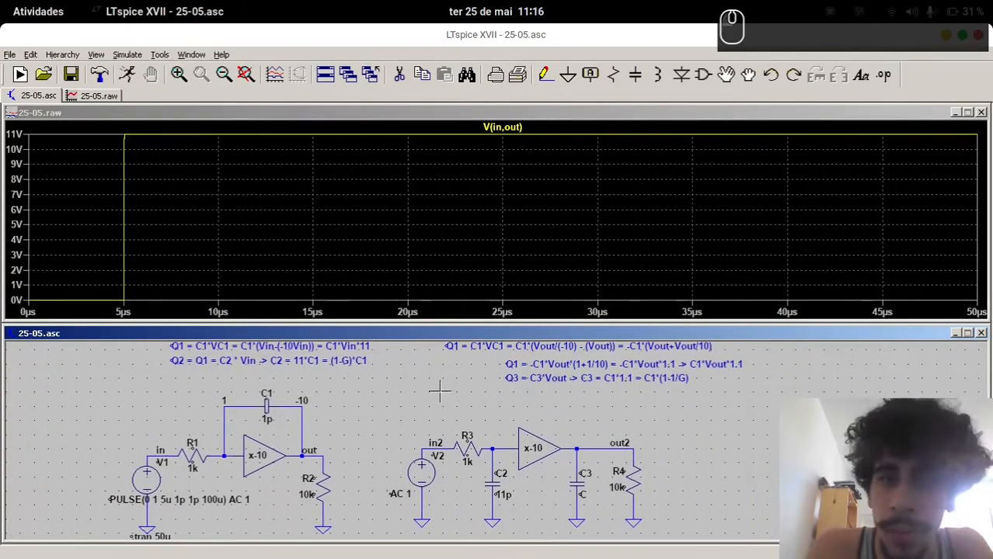
{"action": "left_click_drag", "start_coordinate": [609, 399], "coordinate": [539, 386]}
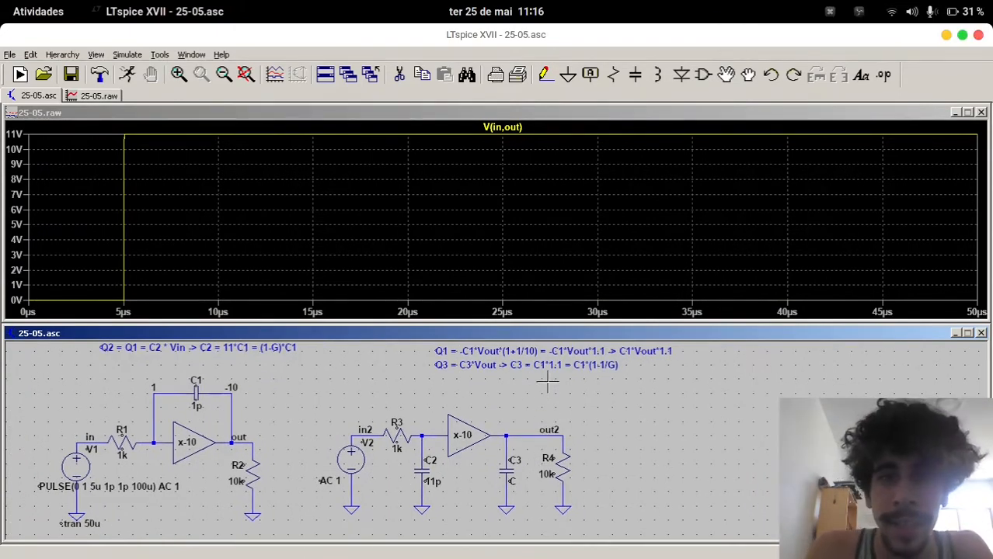
{"action": "right_click", "coordinate": [513, 481]}
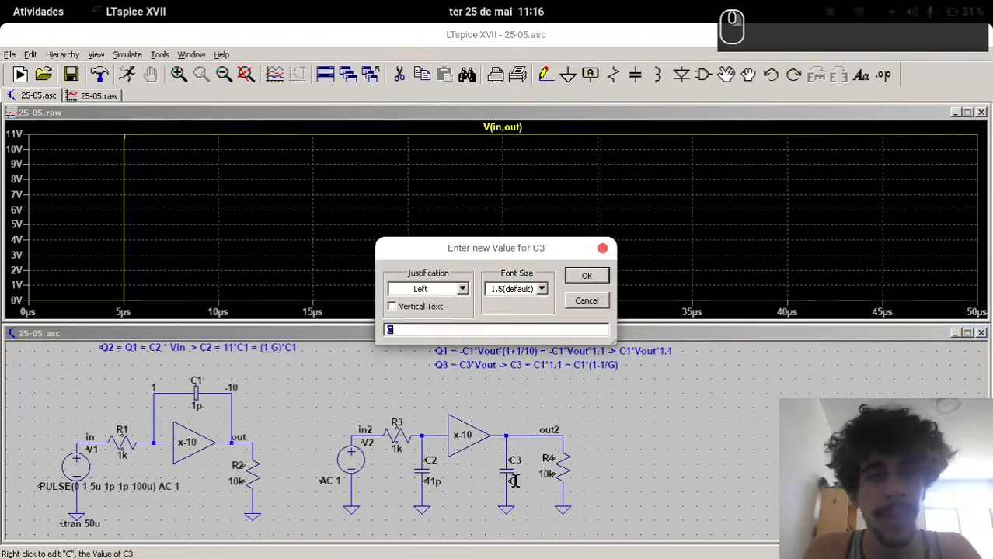
{"action": "type", "text": "1.1p"}
{"action": "key", "text": "Return"}
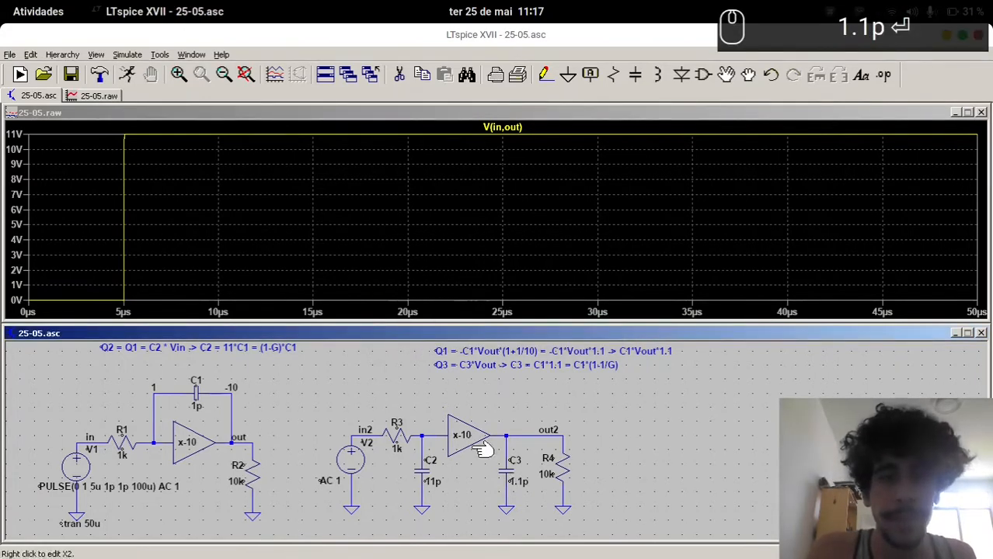
{"action": "key", "text": "ctrl+s"}
Close the transient waveform plot and maximize the schematic window with both circuits in view
{"action": "left_click_drag", "start_coordinate": [343, 381], "coordinate": [371, 382]}
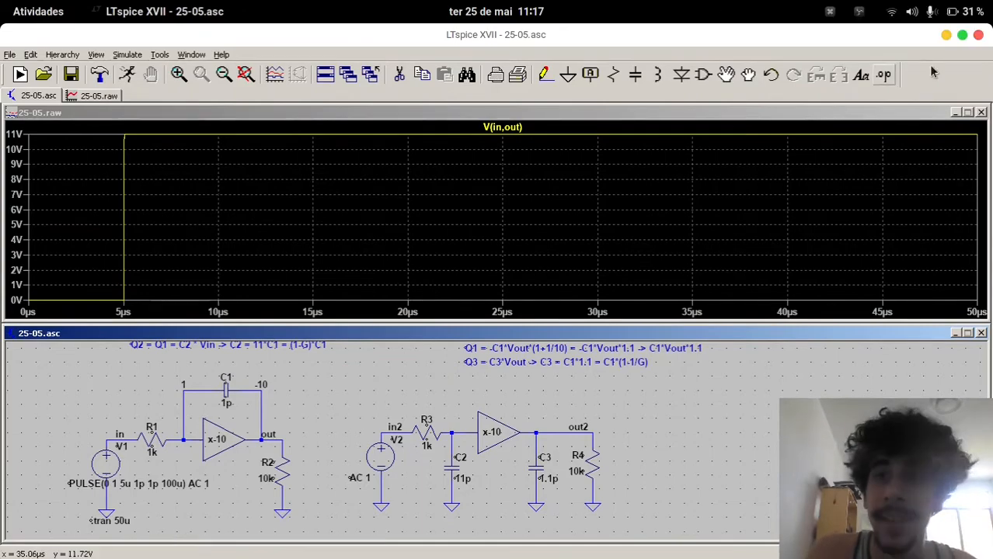
{"action": "left_click", "coordinate": [980, 112]}
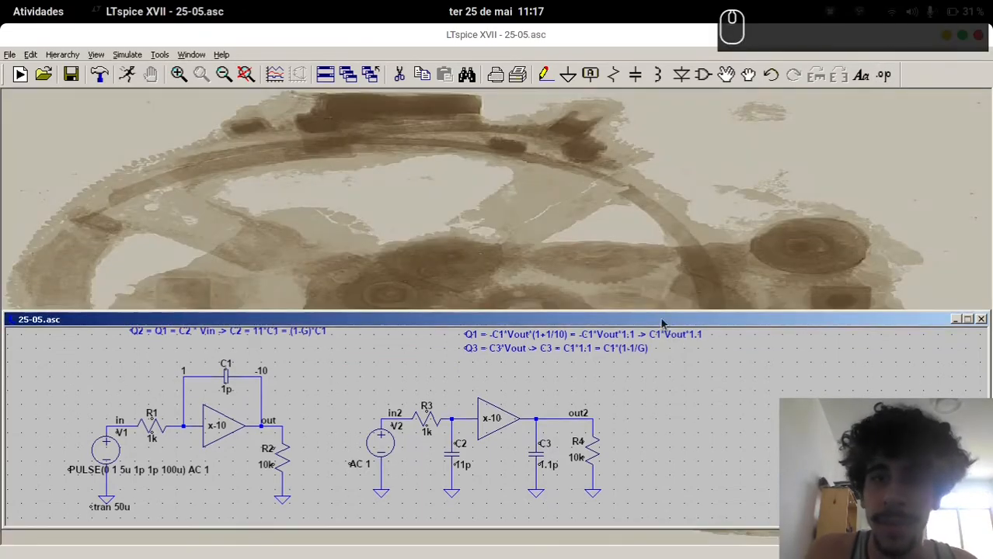
{"action": "double_click", "coordinate": [662, 323]}
{"action": "scroll", "coordinate": [444, 295], "scroll_direction": "up", "scroll_amount": 3}
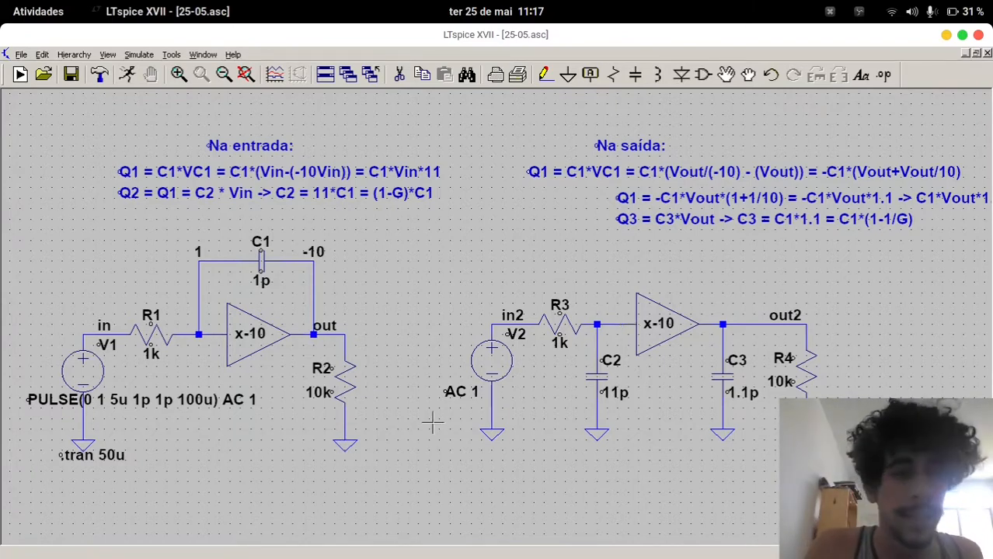
Replace the .tran directive with an octave AC analysis of 100 points per octave from 1k to 100Meg
{"action": "right_click", "coordinate": [103, 452]}
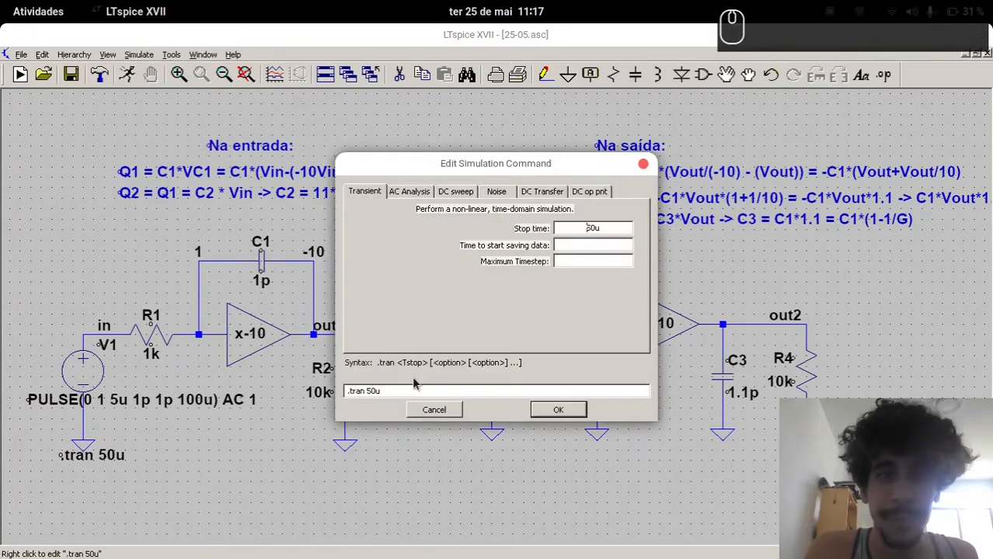
{"action": "left_click", "coordinate": [426, 194]}
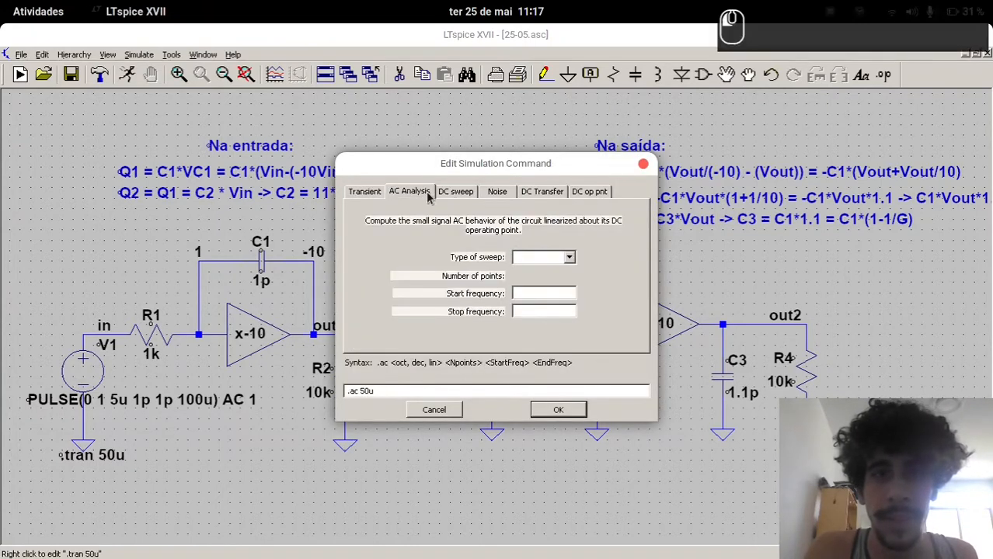
{"action": "left_click", "coordinate": [569, 257]}
{"action": "left_click", "coordinate": [543, 278]}
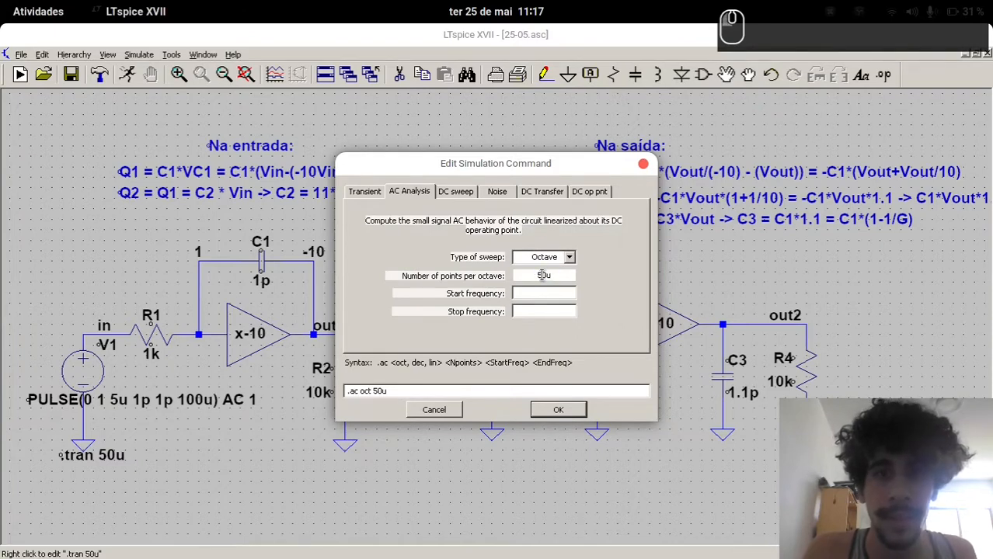
{"action": "type", "text": "100"}
{"action": "key", "text": "Tab"}
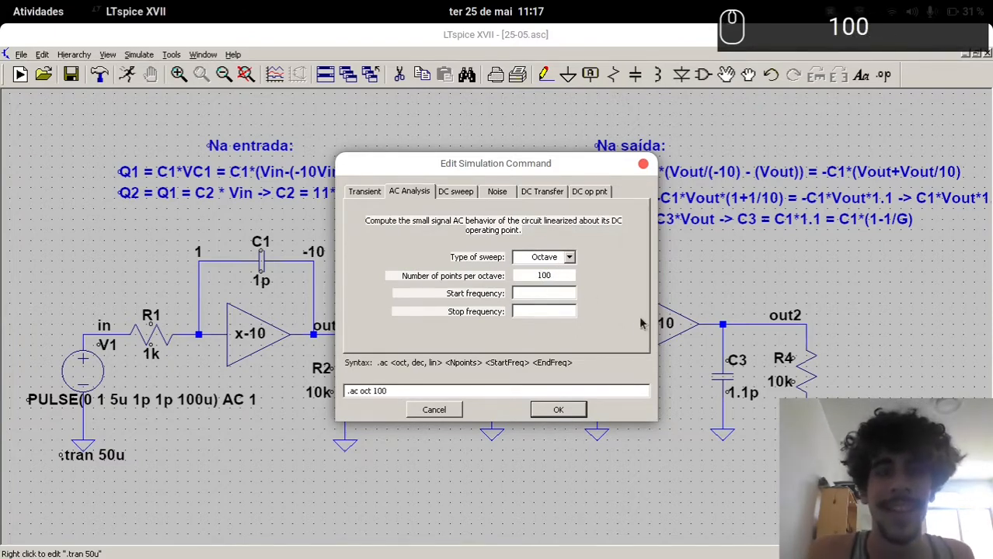
{"action": "type", "text": "1k"}
{"action": "key", "text": "Tab"}
{"action": "type", "text": "10"}
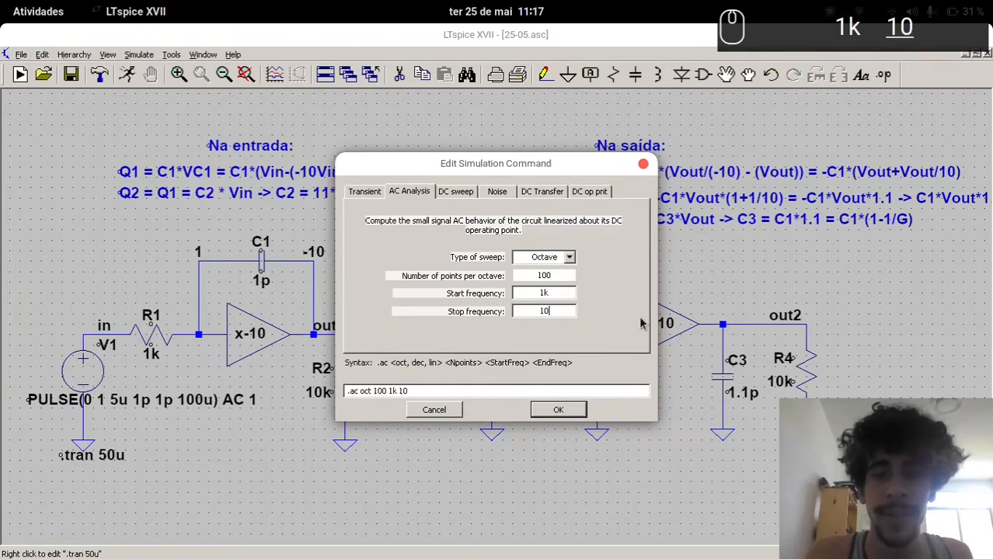
{"action": "type", "text": "0Meg"}
{"action": "key", "text": "Return"}
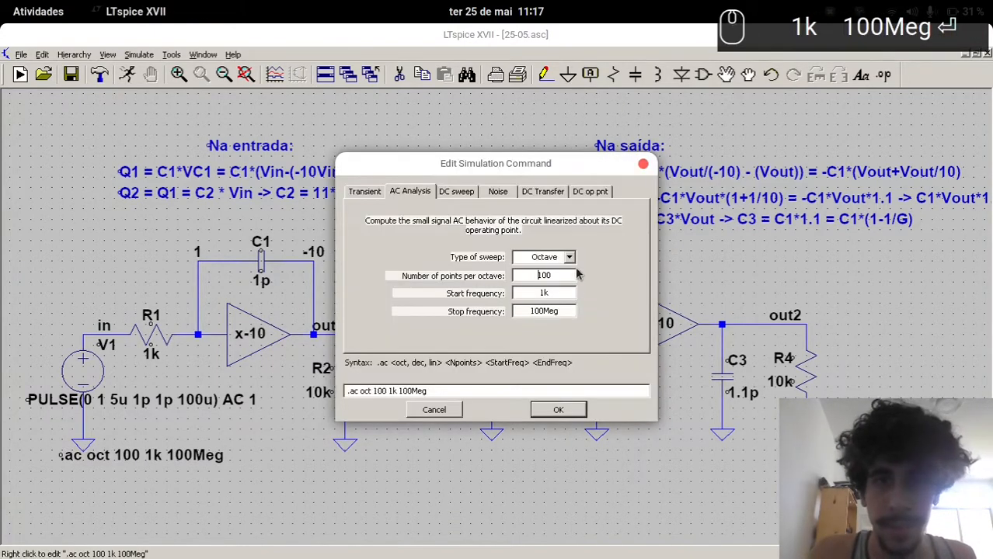
Change the AC analysis sweep type to Decade and save the schematic
{"action": "left_click", "coordinate": [556, 261]}
{"action": "left_click", "coordinate": [539, 285]}
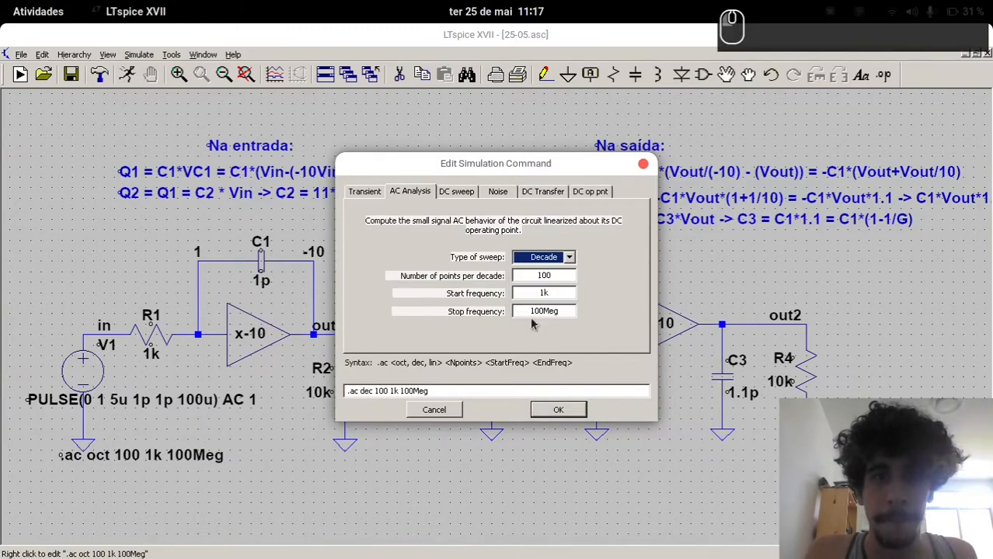
{"action": "left_click", "coordinate": [558, 409]}
{"action": "key", "text": "ctrl+s"}
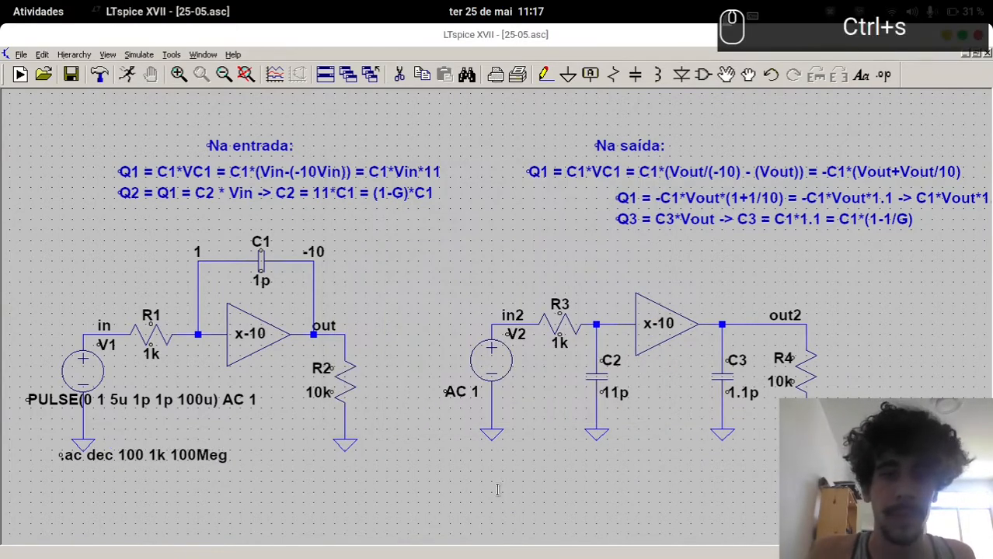
Run the AC analysis and plot the first circuit's V(out) frequency response with the phase curve hidden
{"action": "key", "text": "F10"}
{"action": "scroll", "coordinate": [460, 461], "scroll_direction": "up", "scroll_amount": 3}
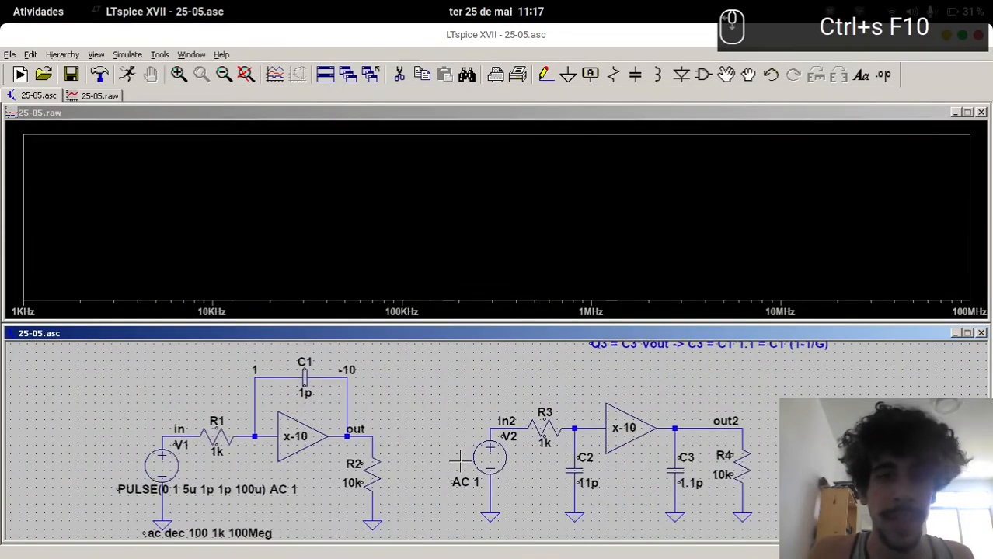
{"action": "left_click", "coordinate": [381, 441]}
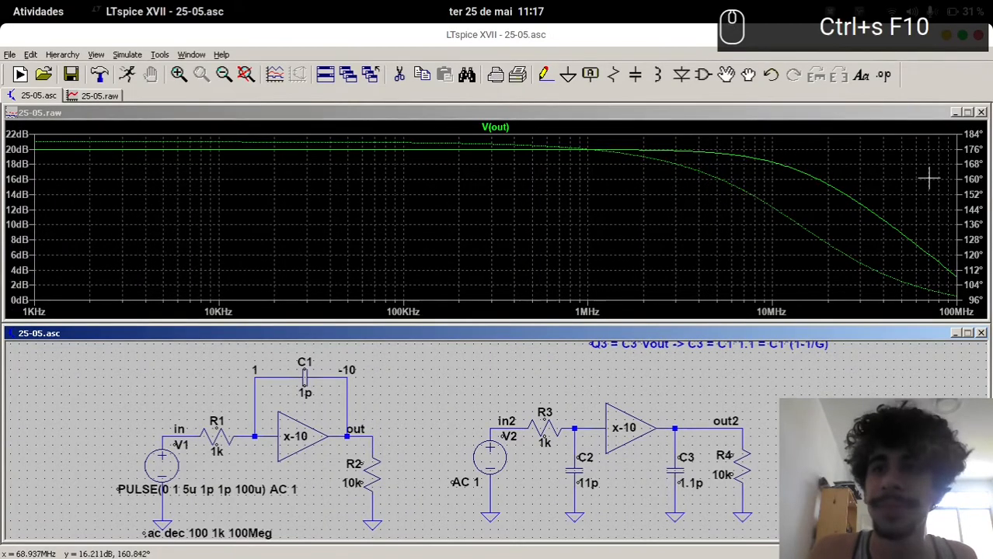
{"action": "right_click", "coordinate": [976, 175]}
{"action": "left_click", "coordinate": [503, 341]}
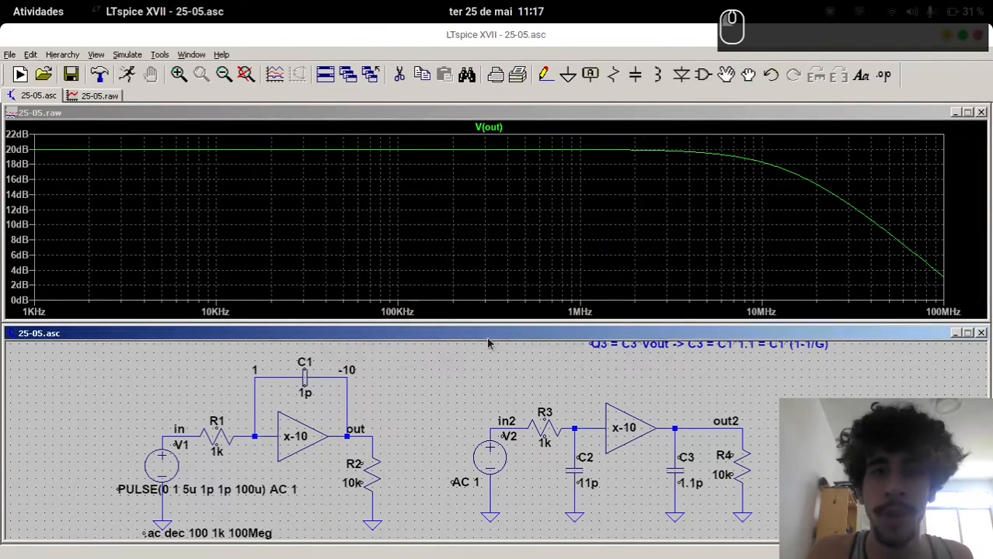
Attach a cursor to the V(out) trace and move it to the -3 dB point near 17 dB to read the cutoff frequency
{"action": "left_click", "coordinate": [488, 126]}
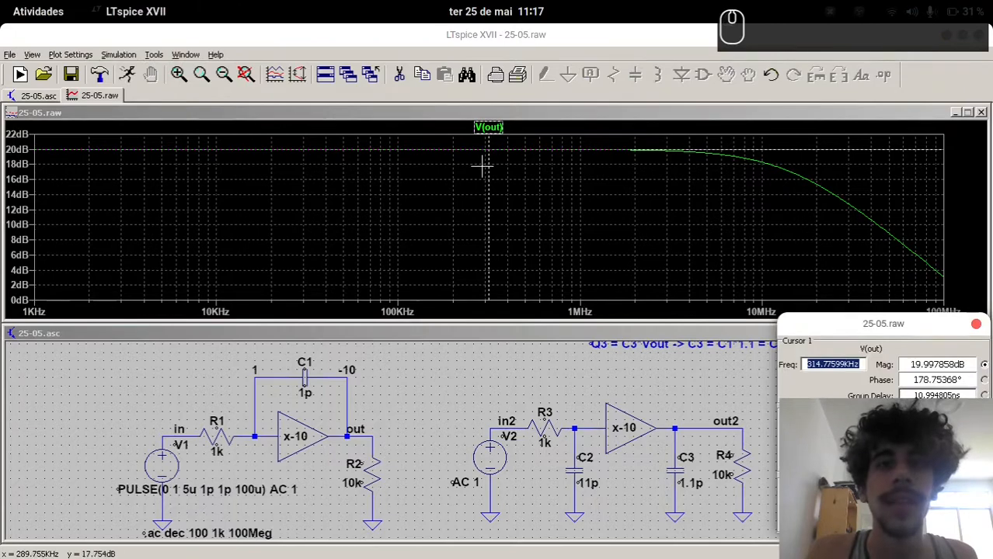
{"action": "mouse_move", "coordinate": [487, 166]}
{"action": "left_mouse_down"}
{"action": "mouse_move", "coordinate": [511, 170]}
{"action": "mouse_move", "coordinate": [489, 170]}
{"action": "mouse_move", "coordinate": [499, 169]}
{"action": "left_mouse_up"}
{"action": "left_click_drag", "start_coordinate": [872, 321], "coordinate": [280, 234]}
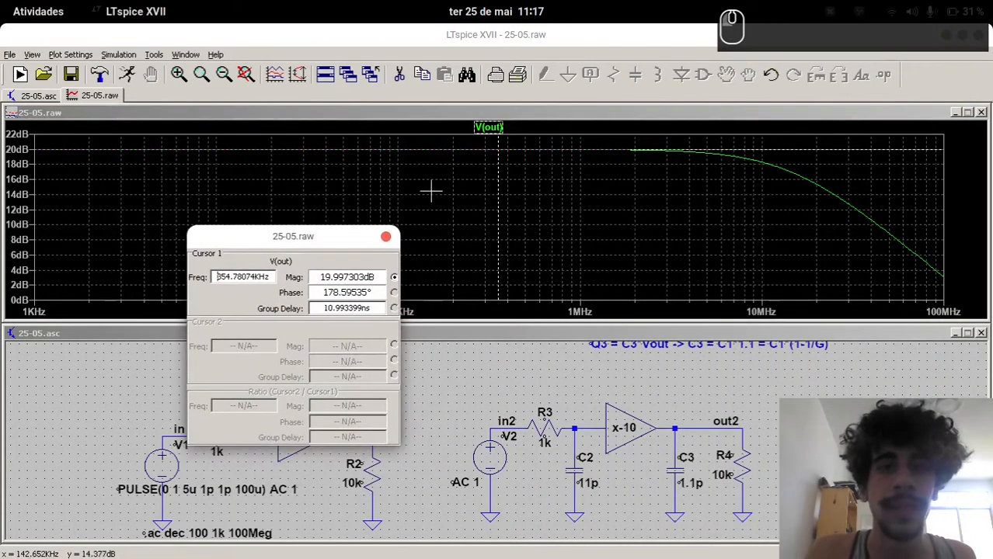
{"action": "left_click_drag", "start_coordinate": [496, 177], "coordinate": [791, 211]}
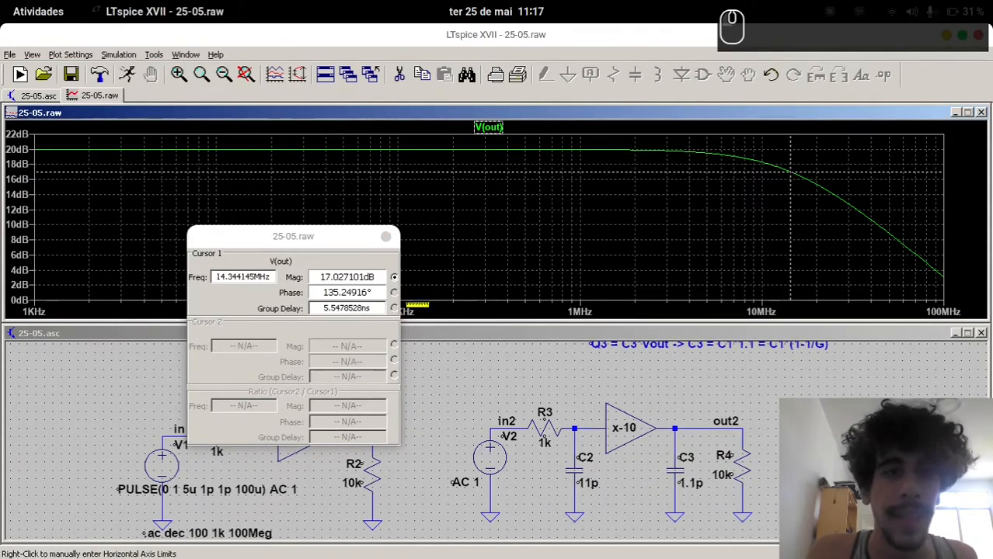
{"action": "left_click", "coordinate": [292, 286]}
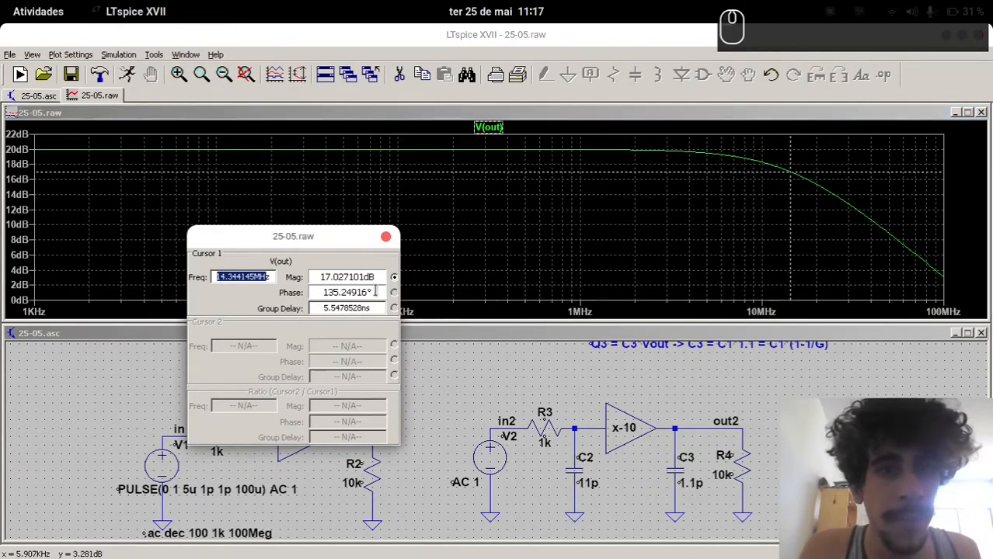
Remove the V(out) trace with its cursor from the plot and plot the second circuit's V(out2) frequency response instead
{"action": "left_click", "coordinate": [385, 236]}
{"action": "right_click", "coordinate": [485, 128]}
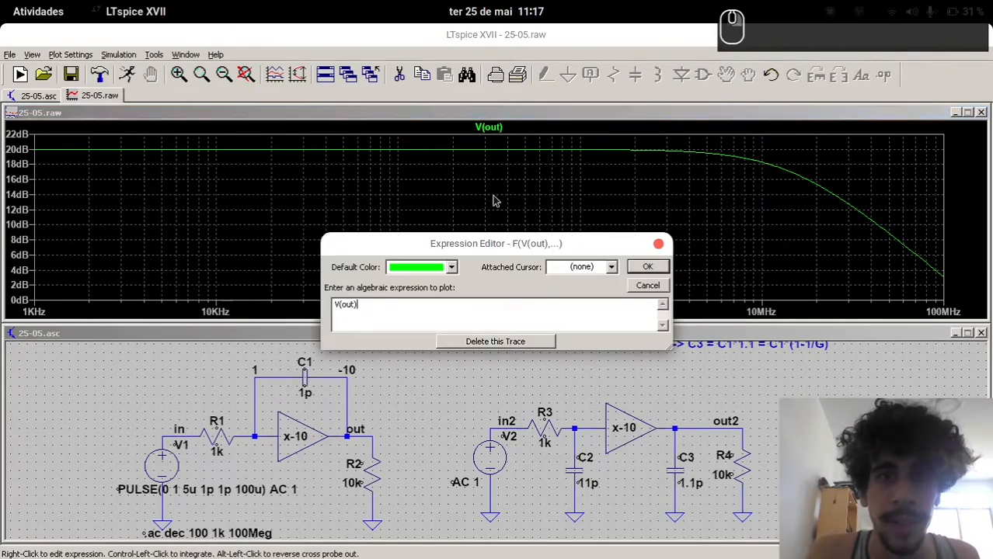
{"action": "left_click", "coordinate": [509, 342]}
{"action": "left_click", "coordinate": [701, 418]}
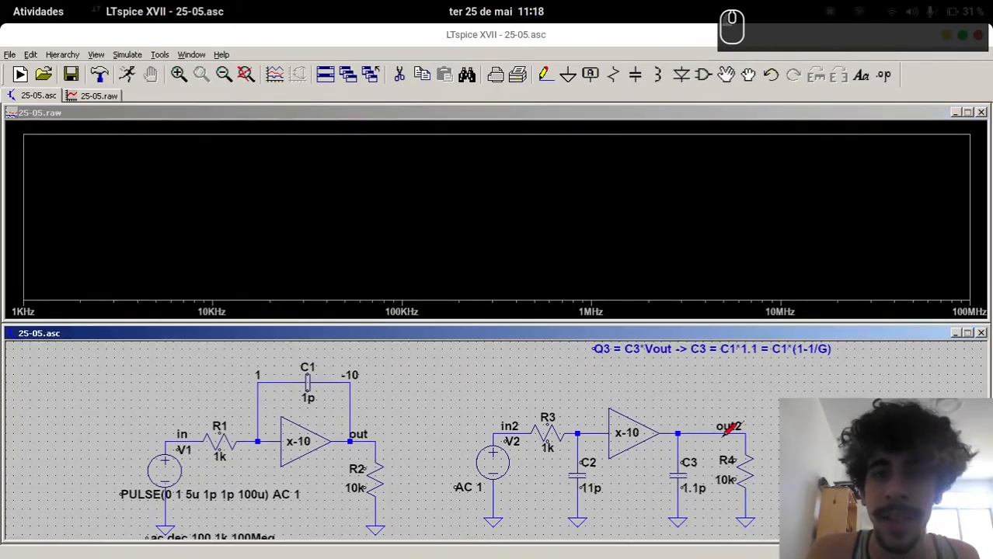
{"action": "left_click", "coordinate": [726, 432]}
Attach a cursor to the V(out2) trace, move it to the -3 dB point near 17 dB to read the cutoff frequency, and close the readout
{"action": "left_click", "coordinate": [513, 134]}
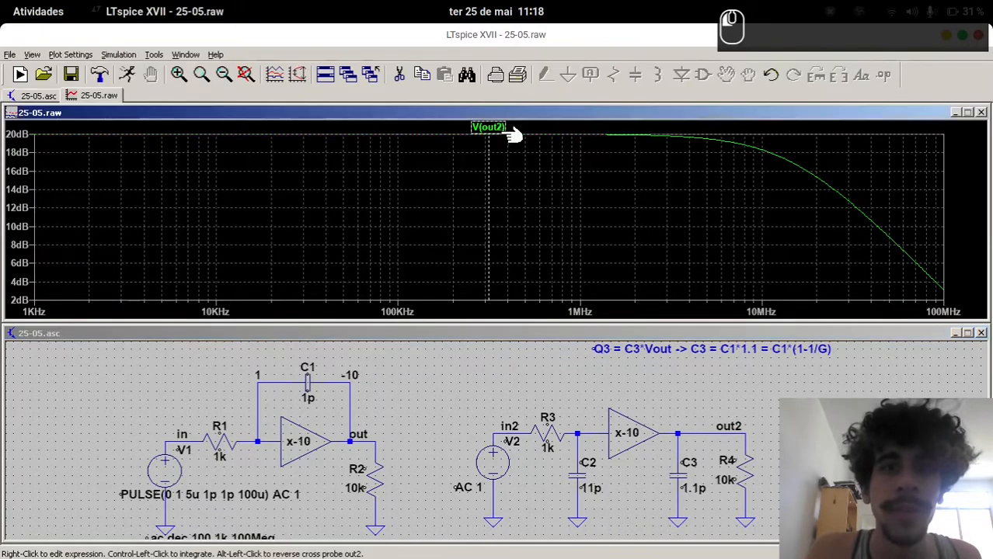
{"action": "left_click", "coordinate": [508, 132]}
{"action": "left_click_drag", "start_coordinate": [487, 172], "coordinate": [790, 198]}
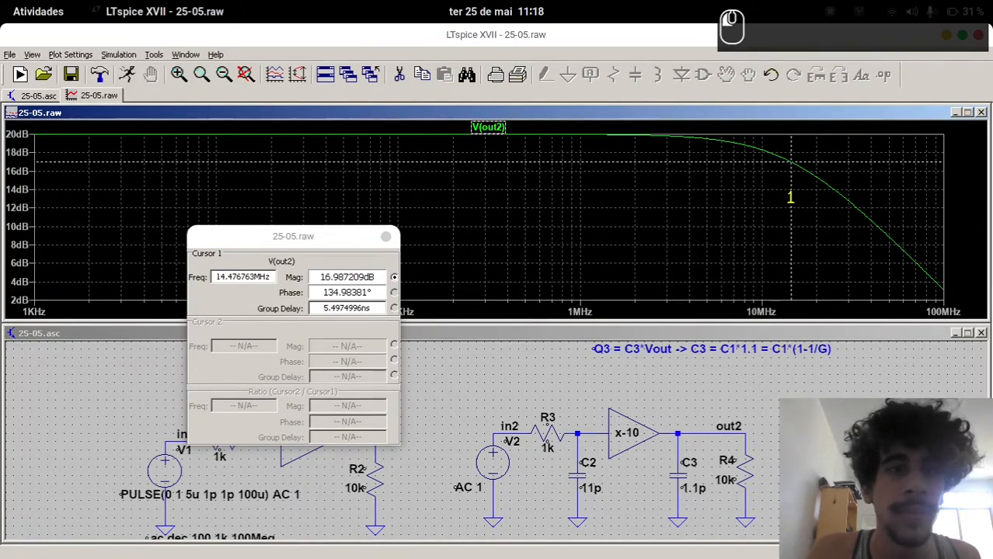
{"action": "left_click_drag", "start_coordinate": [790, 198], "coordinate": [787, 198]}
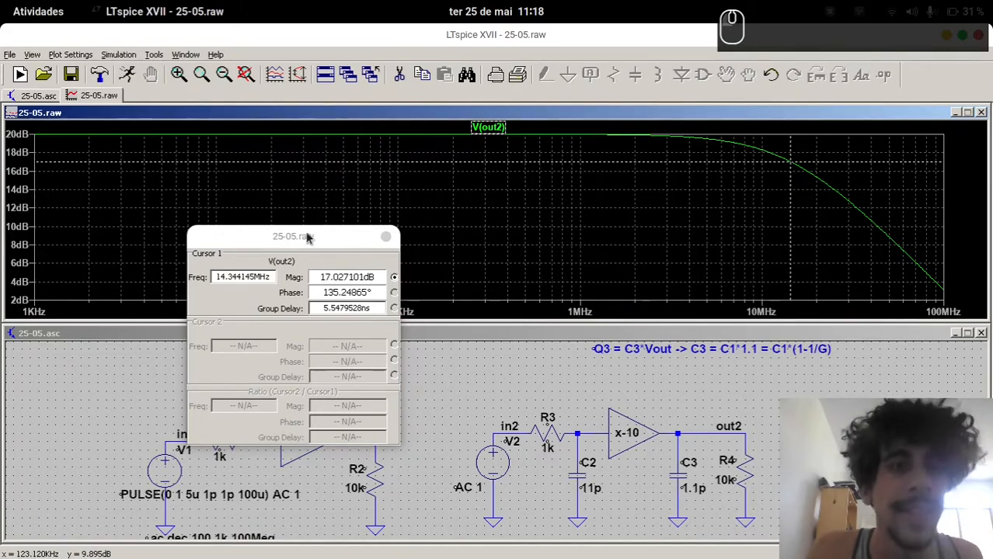
{"action": "left_click", "coordinate": [228, 276]}
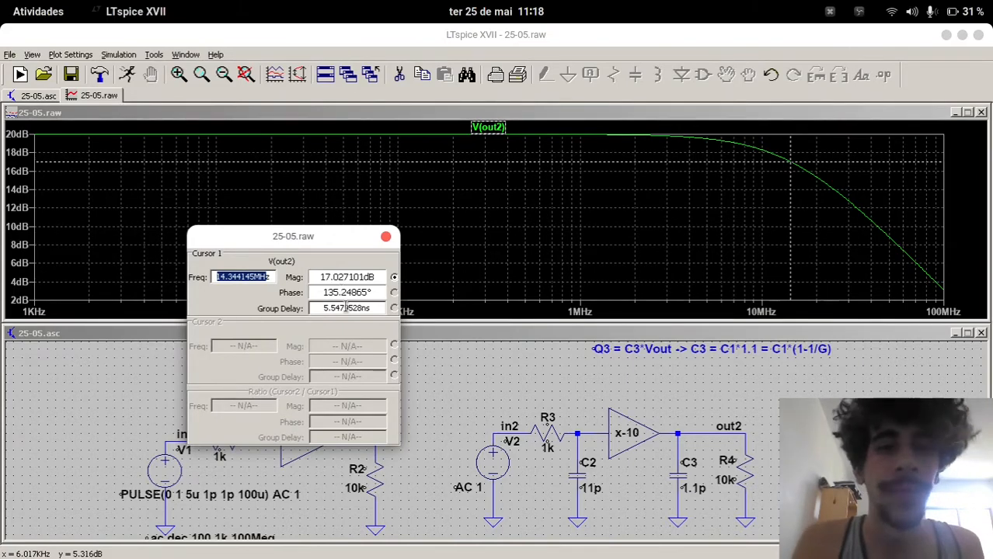
{"action": "left_click", "coordinate": [385, 237]}
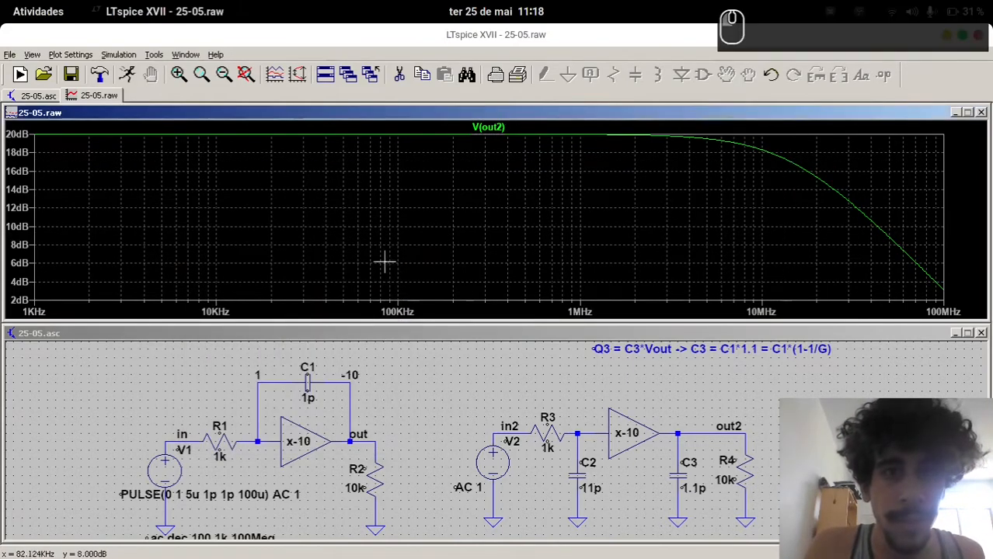
Overlay the first circuit's V(out) response on the V(out2) plot and maximize the schematic window
{"action": "left_click", "coordinate": [371, 447]}
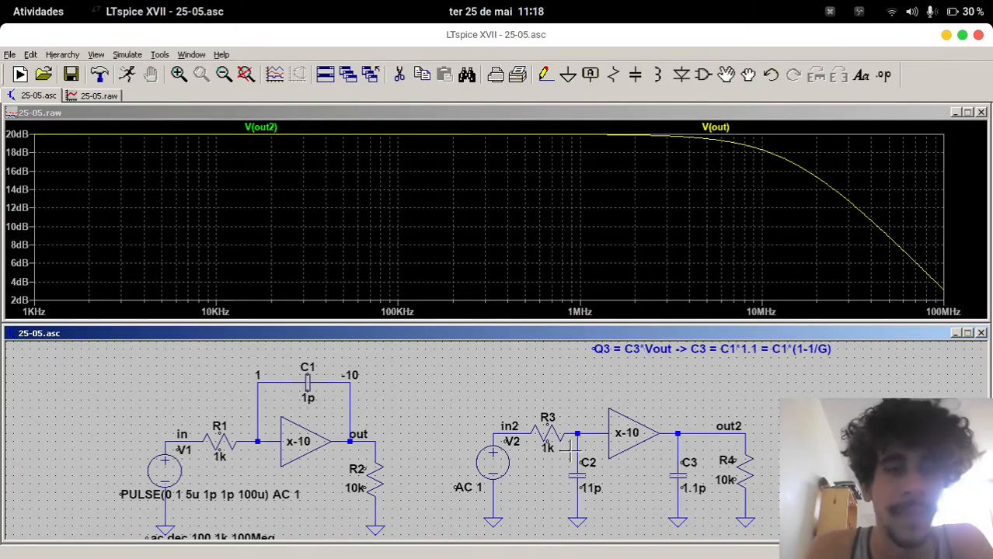
{"action": "double_click", "coordinate": [599, 335]}
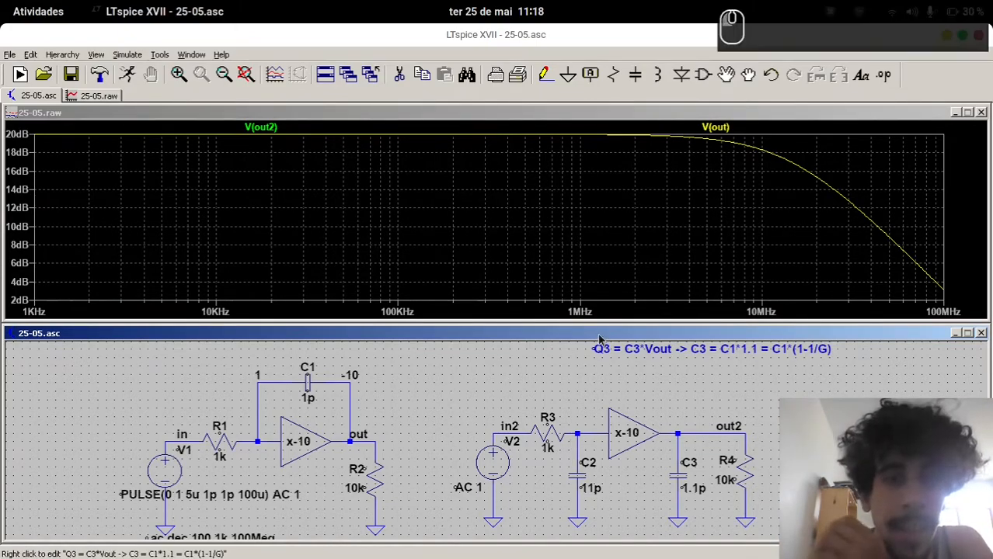